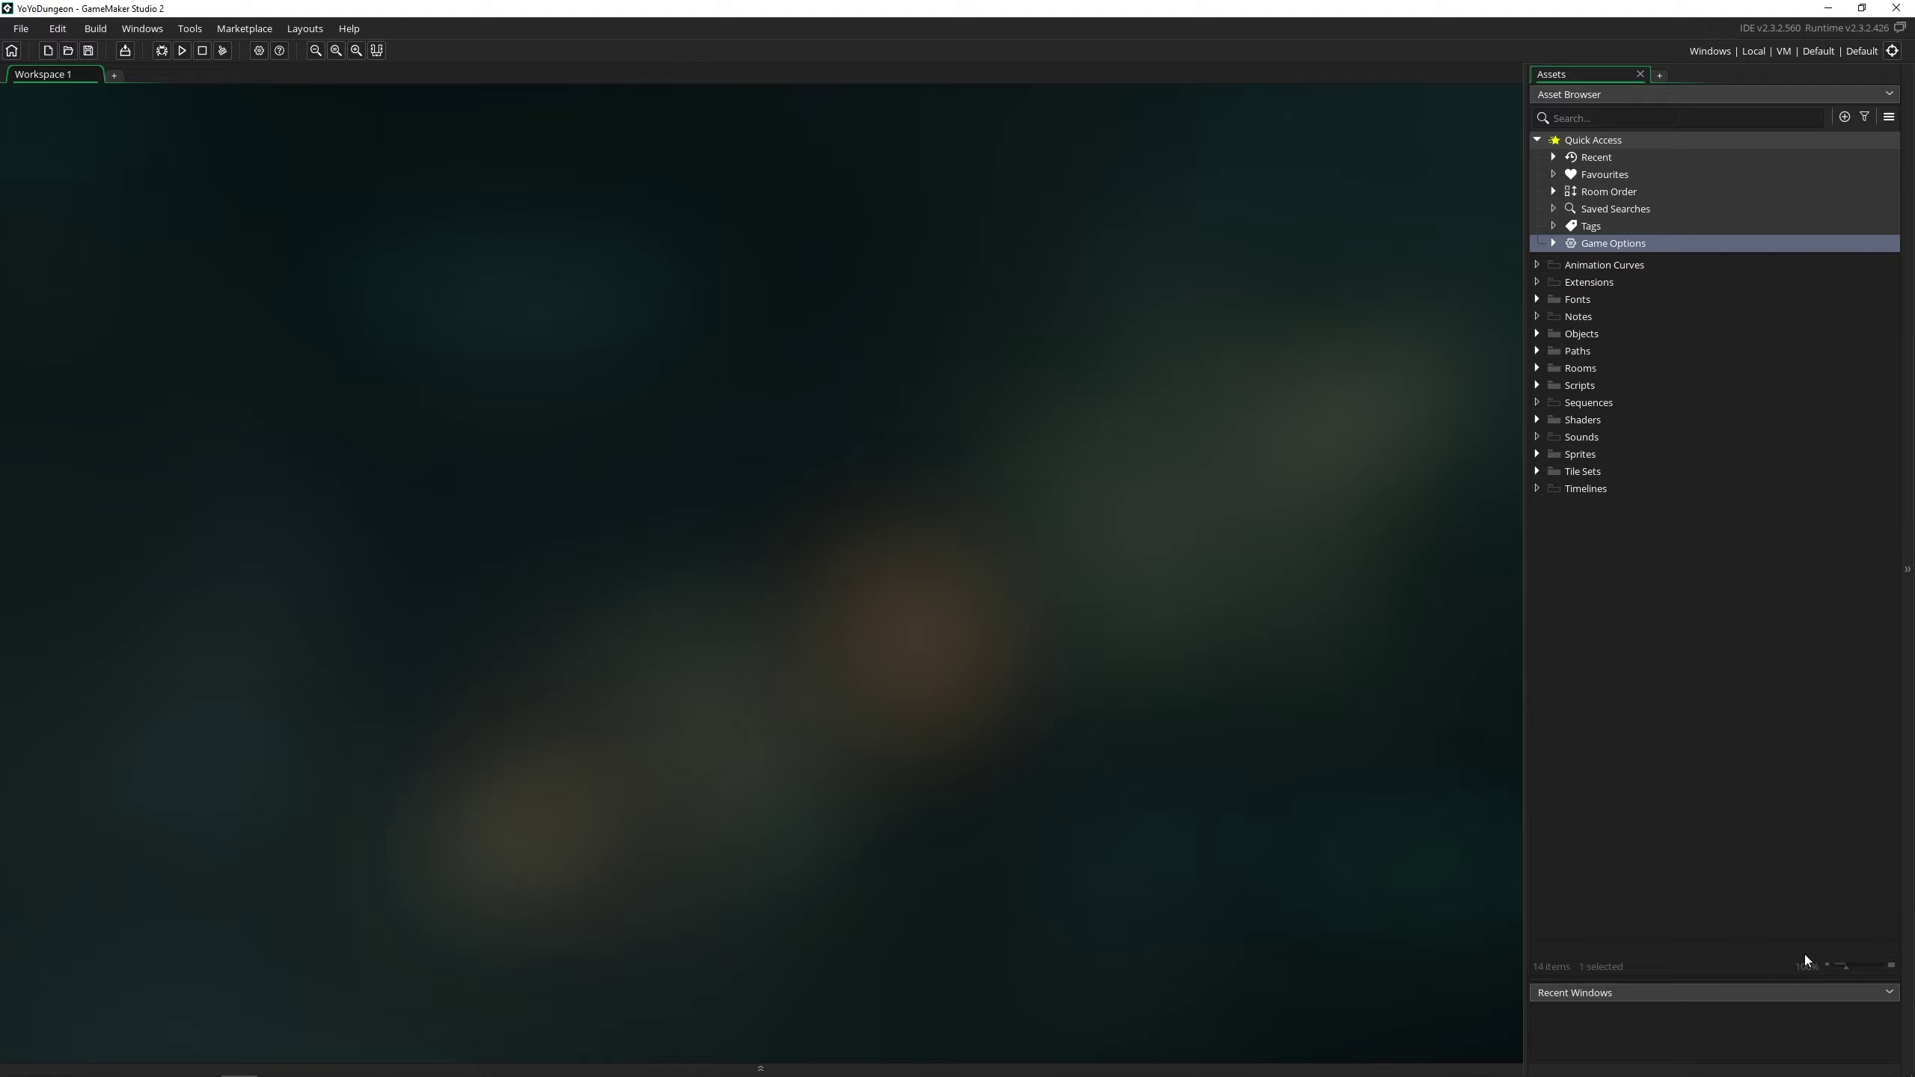
# Zoom the Asset Browser tree to 150% and select the Animation Curves folder.
pyautogui.moveTo(1846, 972); pyautogui.dragTo(1860, 974)
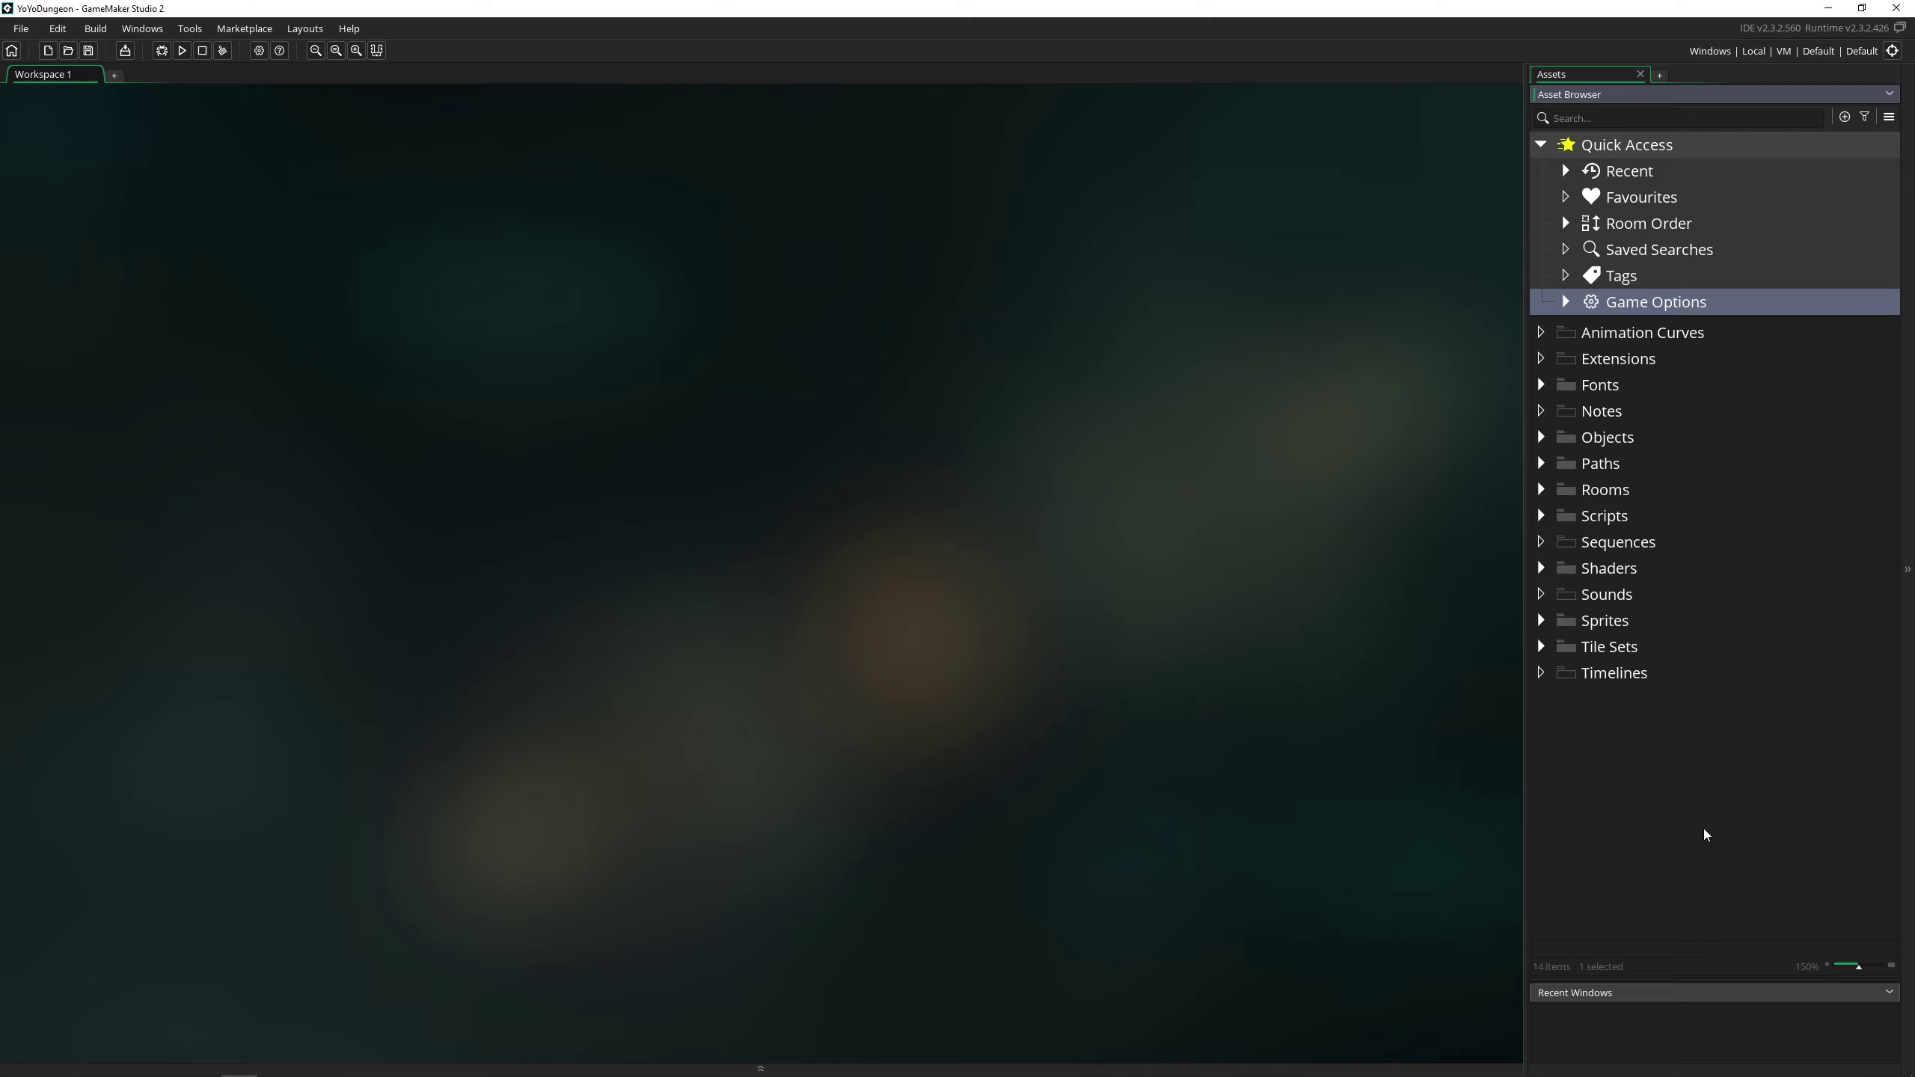
pyautogui.click(1707, 334)
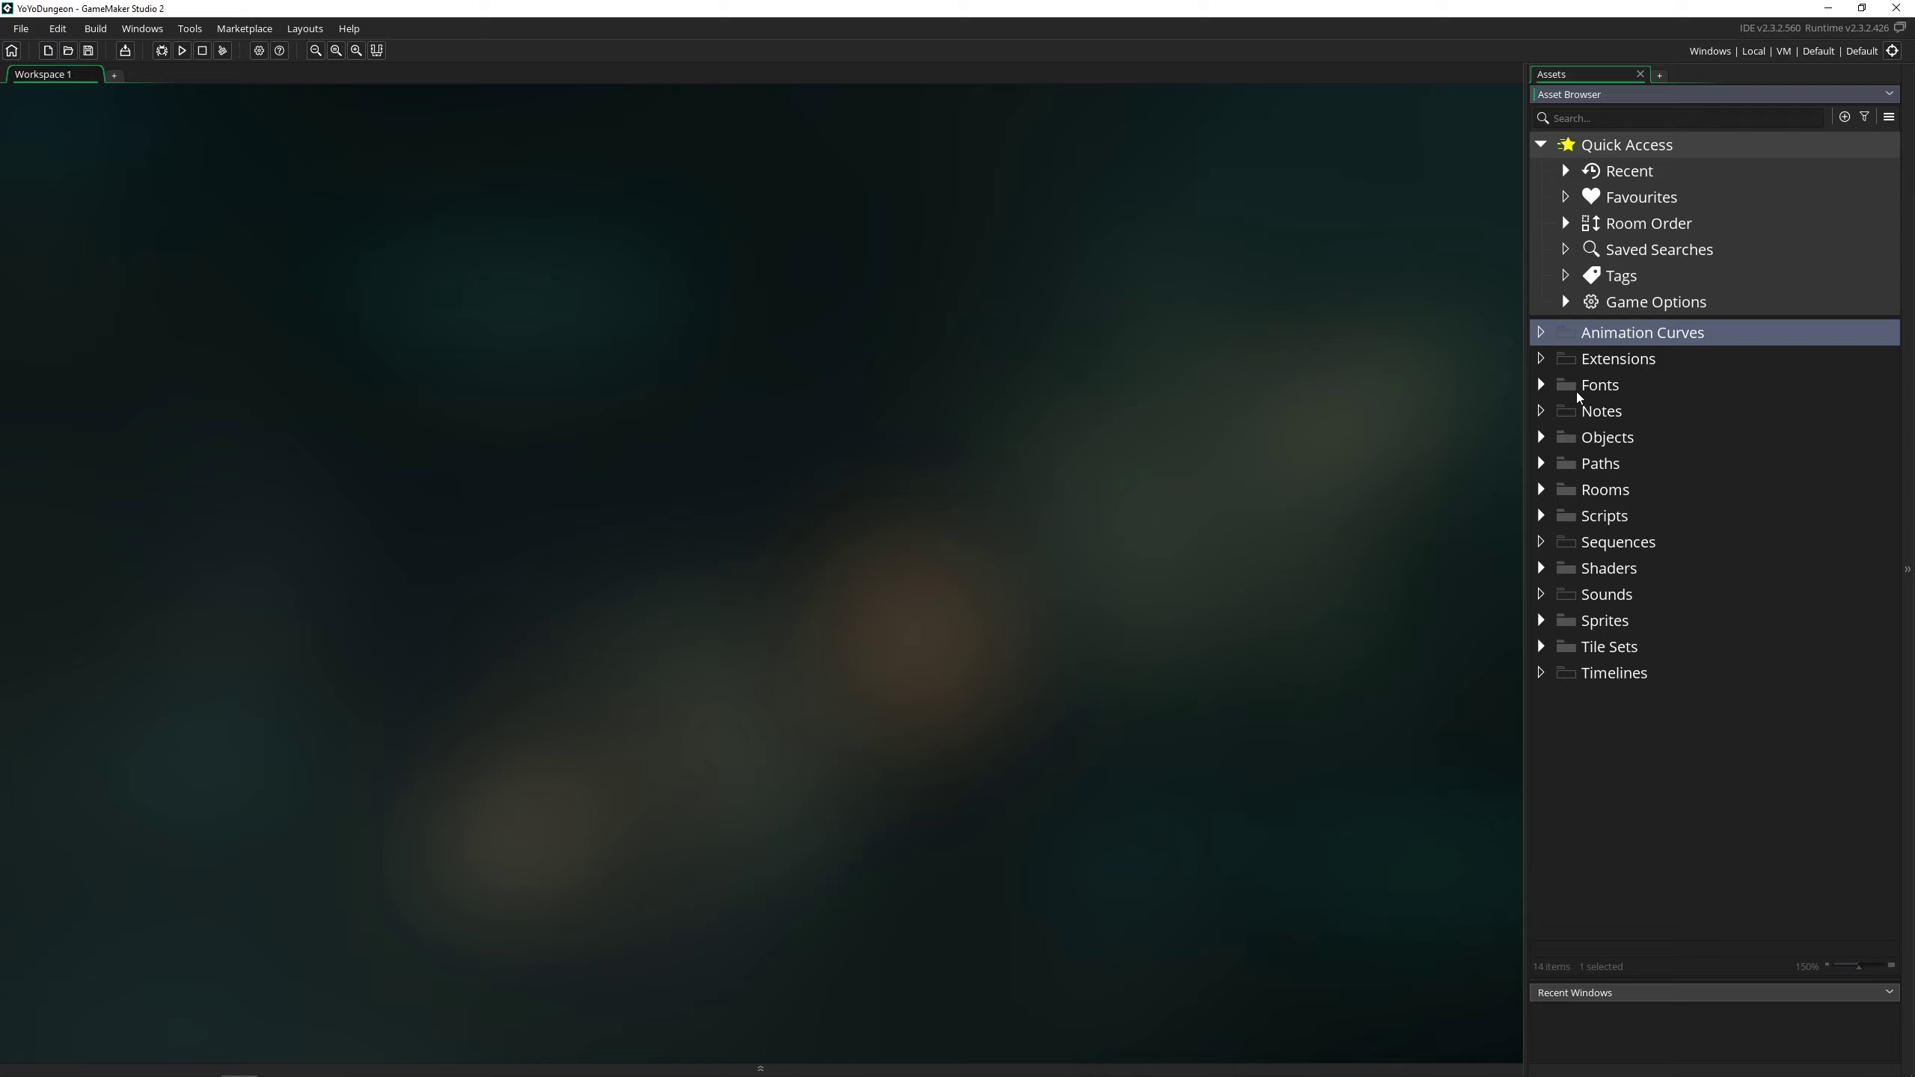
# Expand the Fonts, Objects, Rooms and Sprites folders to show font_0, oPlayer and Dungeon.
pyautogui.click(1614, 369)
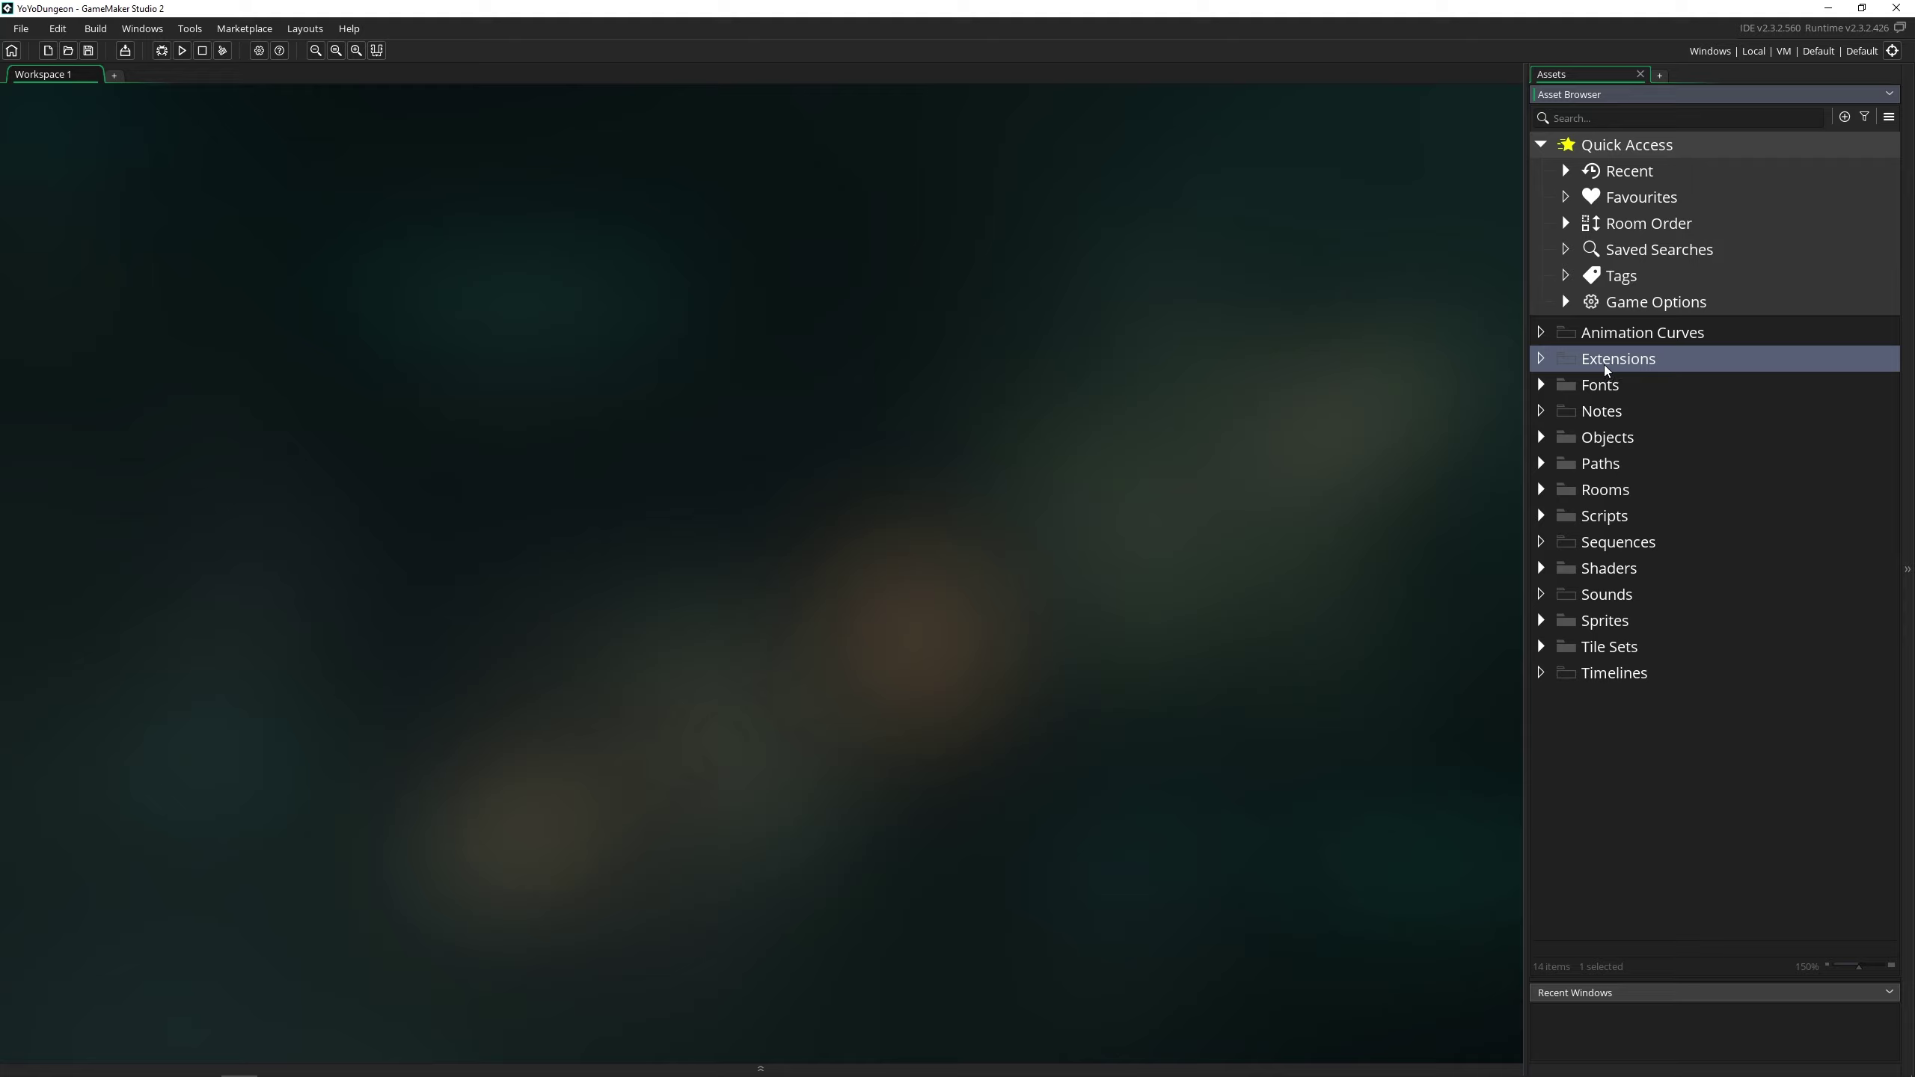
pyautogui.click(1541, 384)
pyautogui.click(1541, 463)
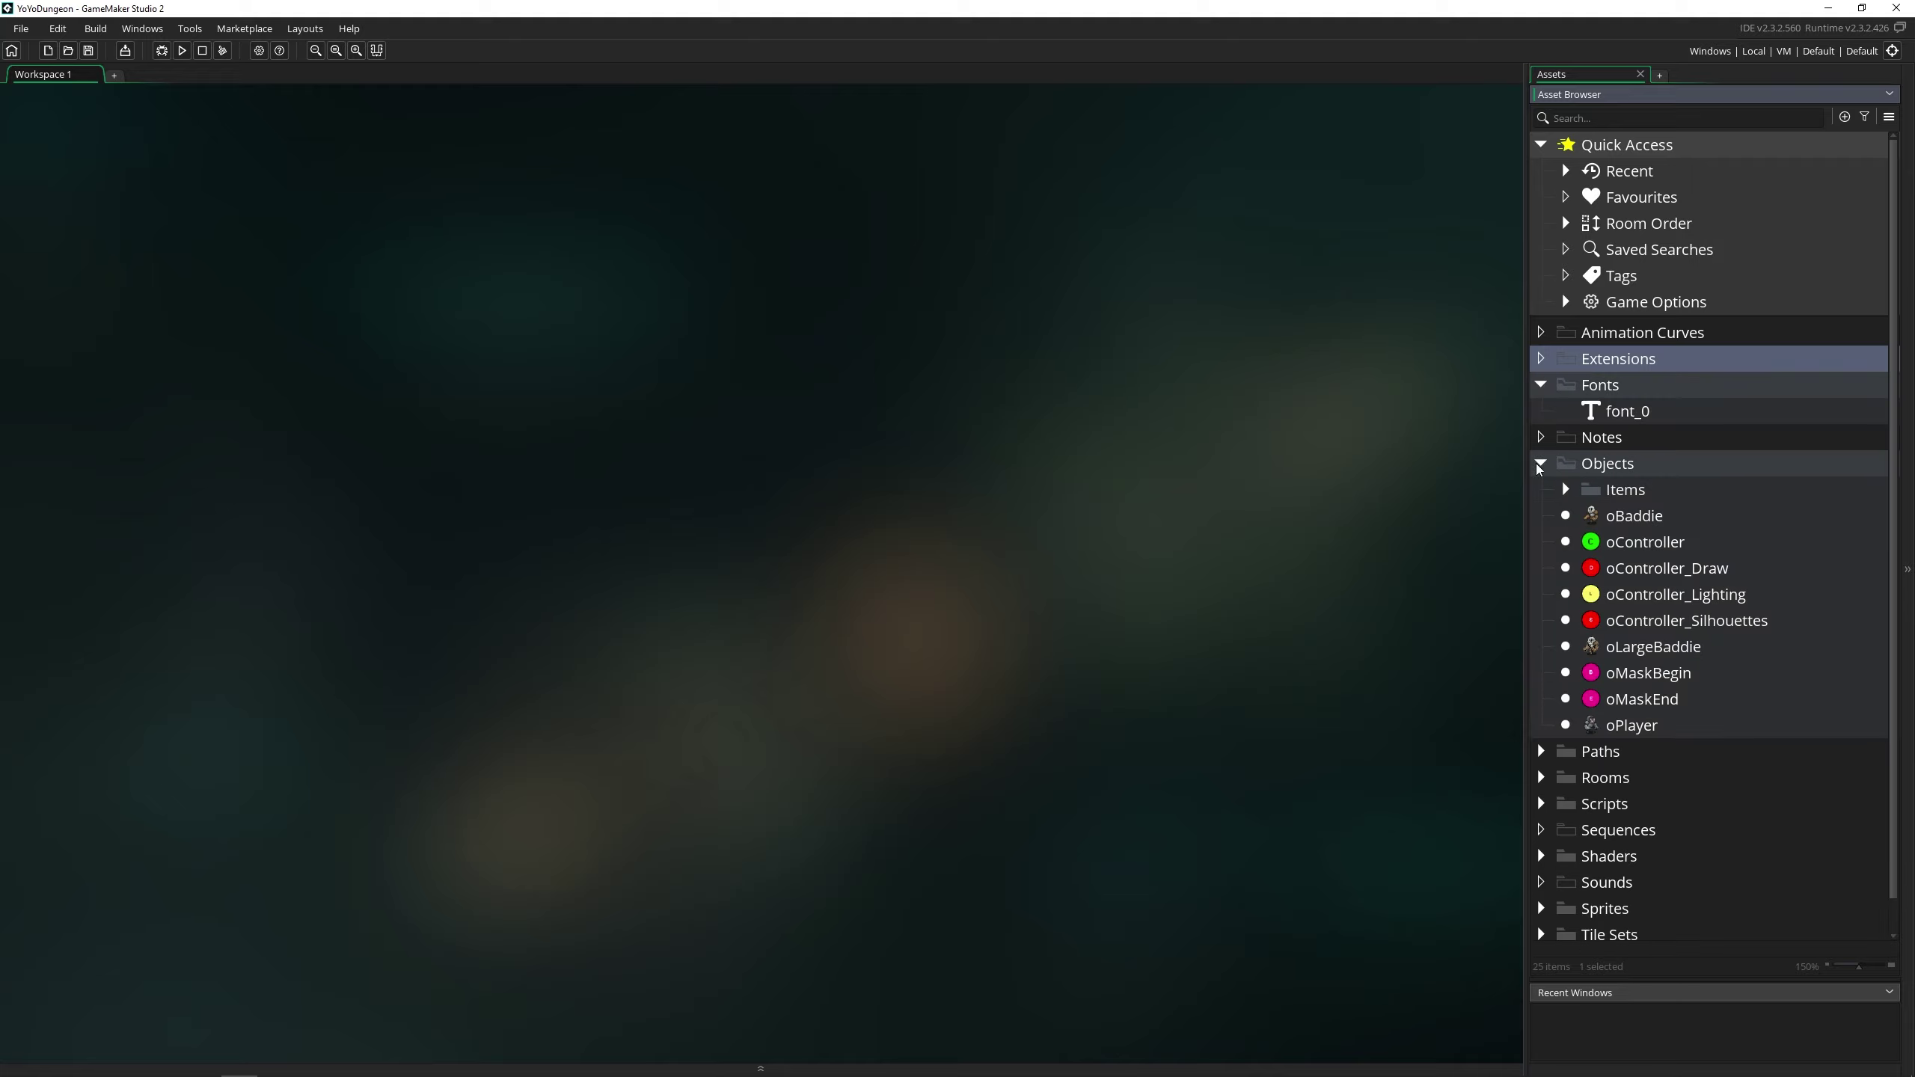
pyautogui.click(1549, 776)
pyautogui.click(1541, 876)
pyautogui.scroll(1, 1647, 783)
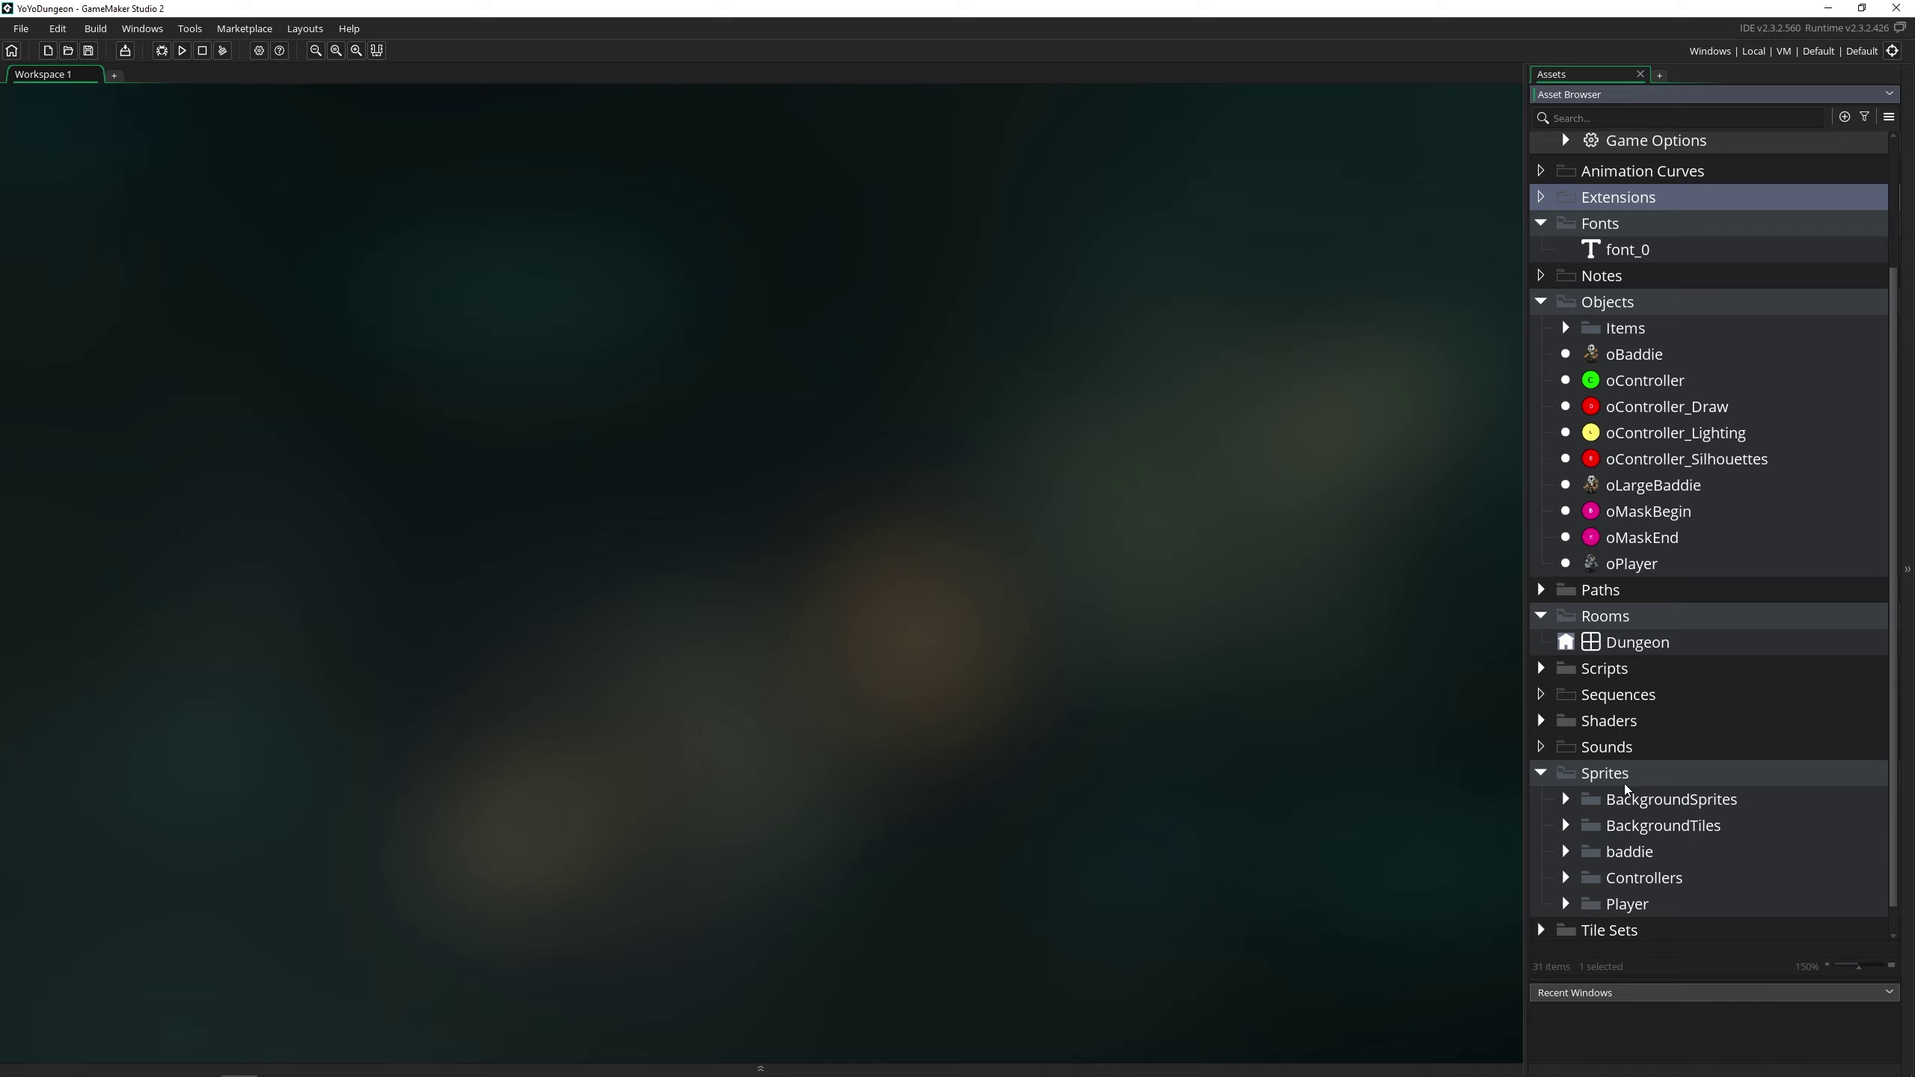
pyautogui.scroll(-1, 1615, 718)
# Select oPlayer, then bring up the Timelines folder's context menu.
pyautogui.click(1615, 529)
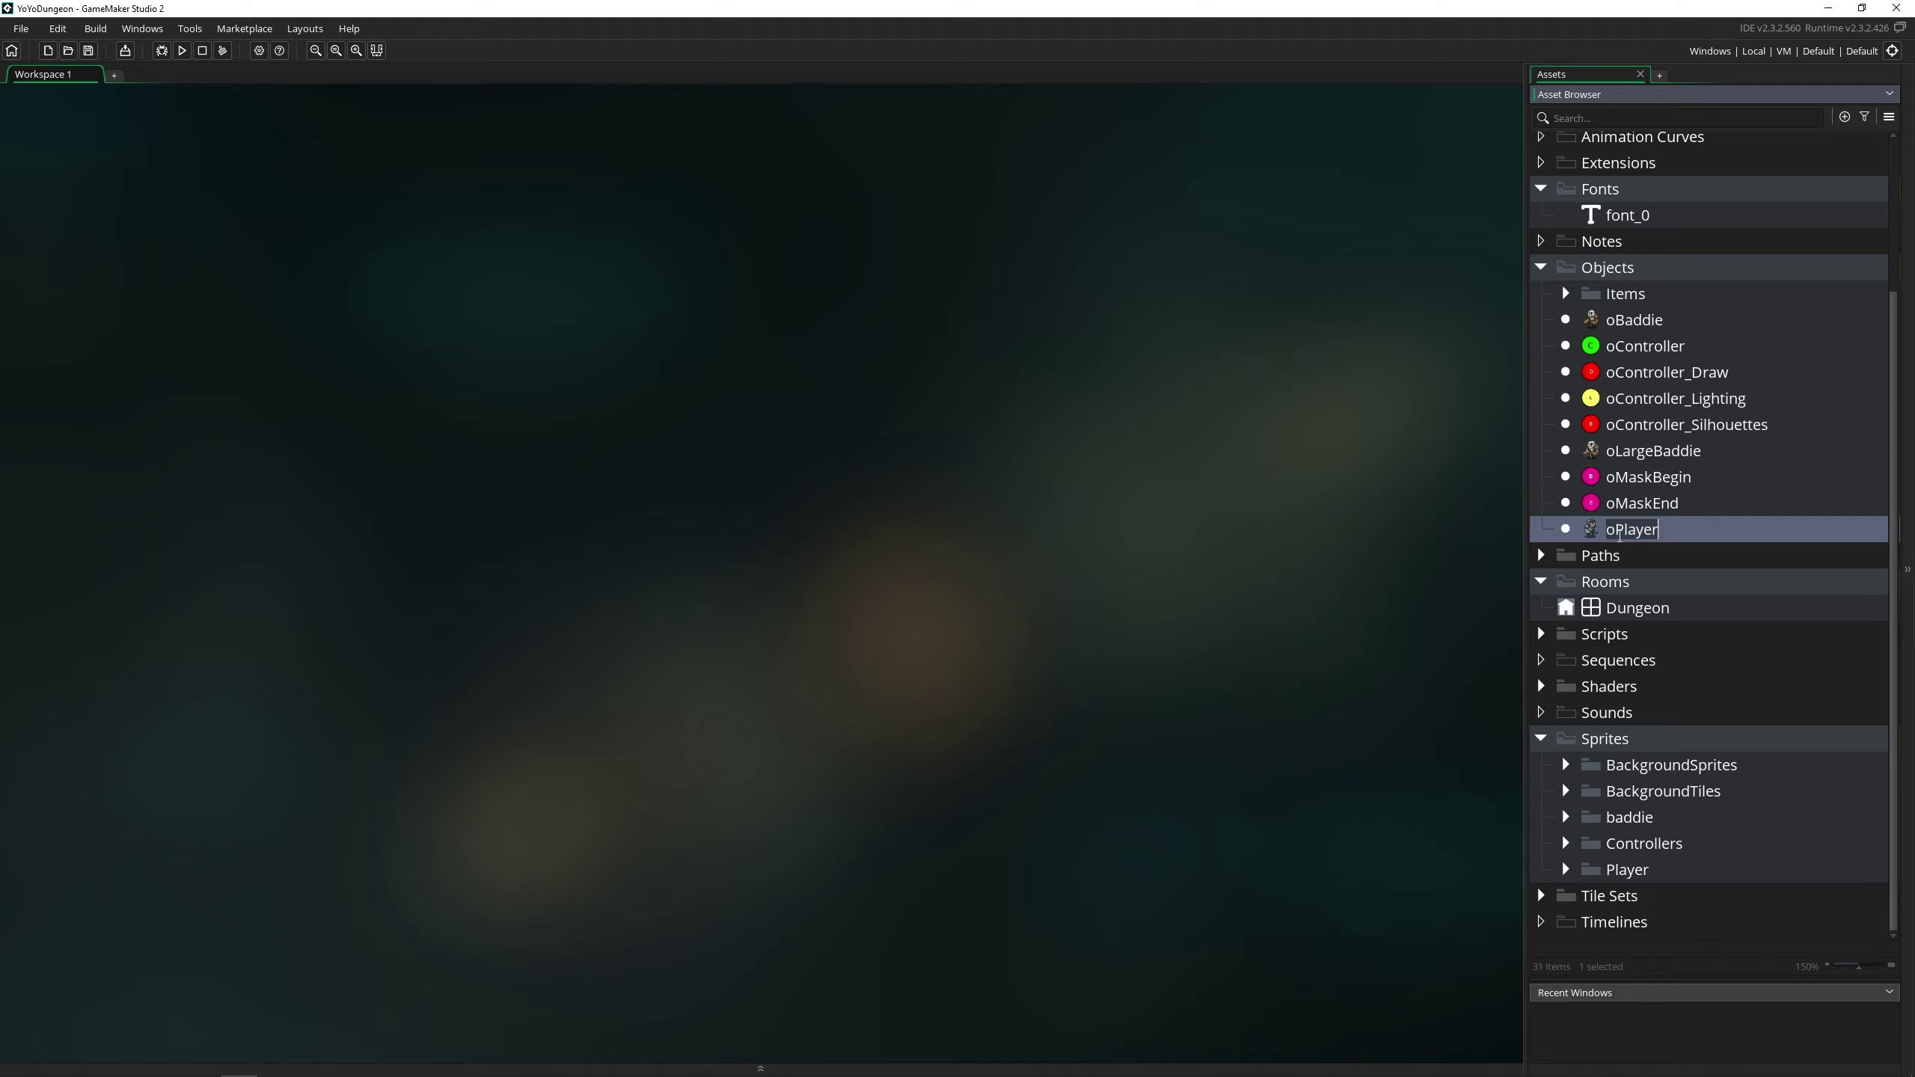
pyautogui.click(1665, 929)
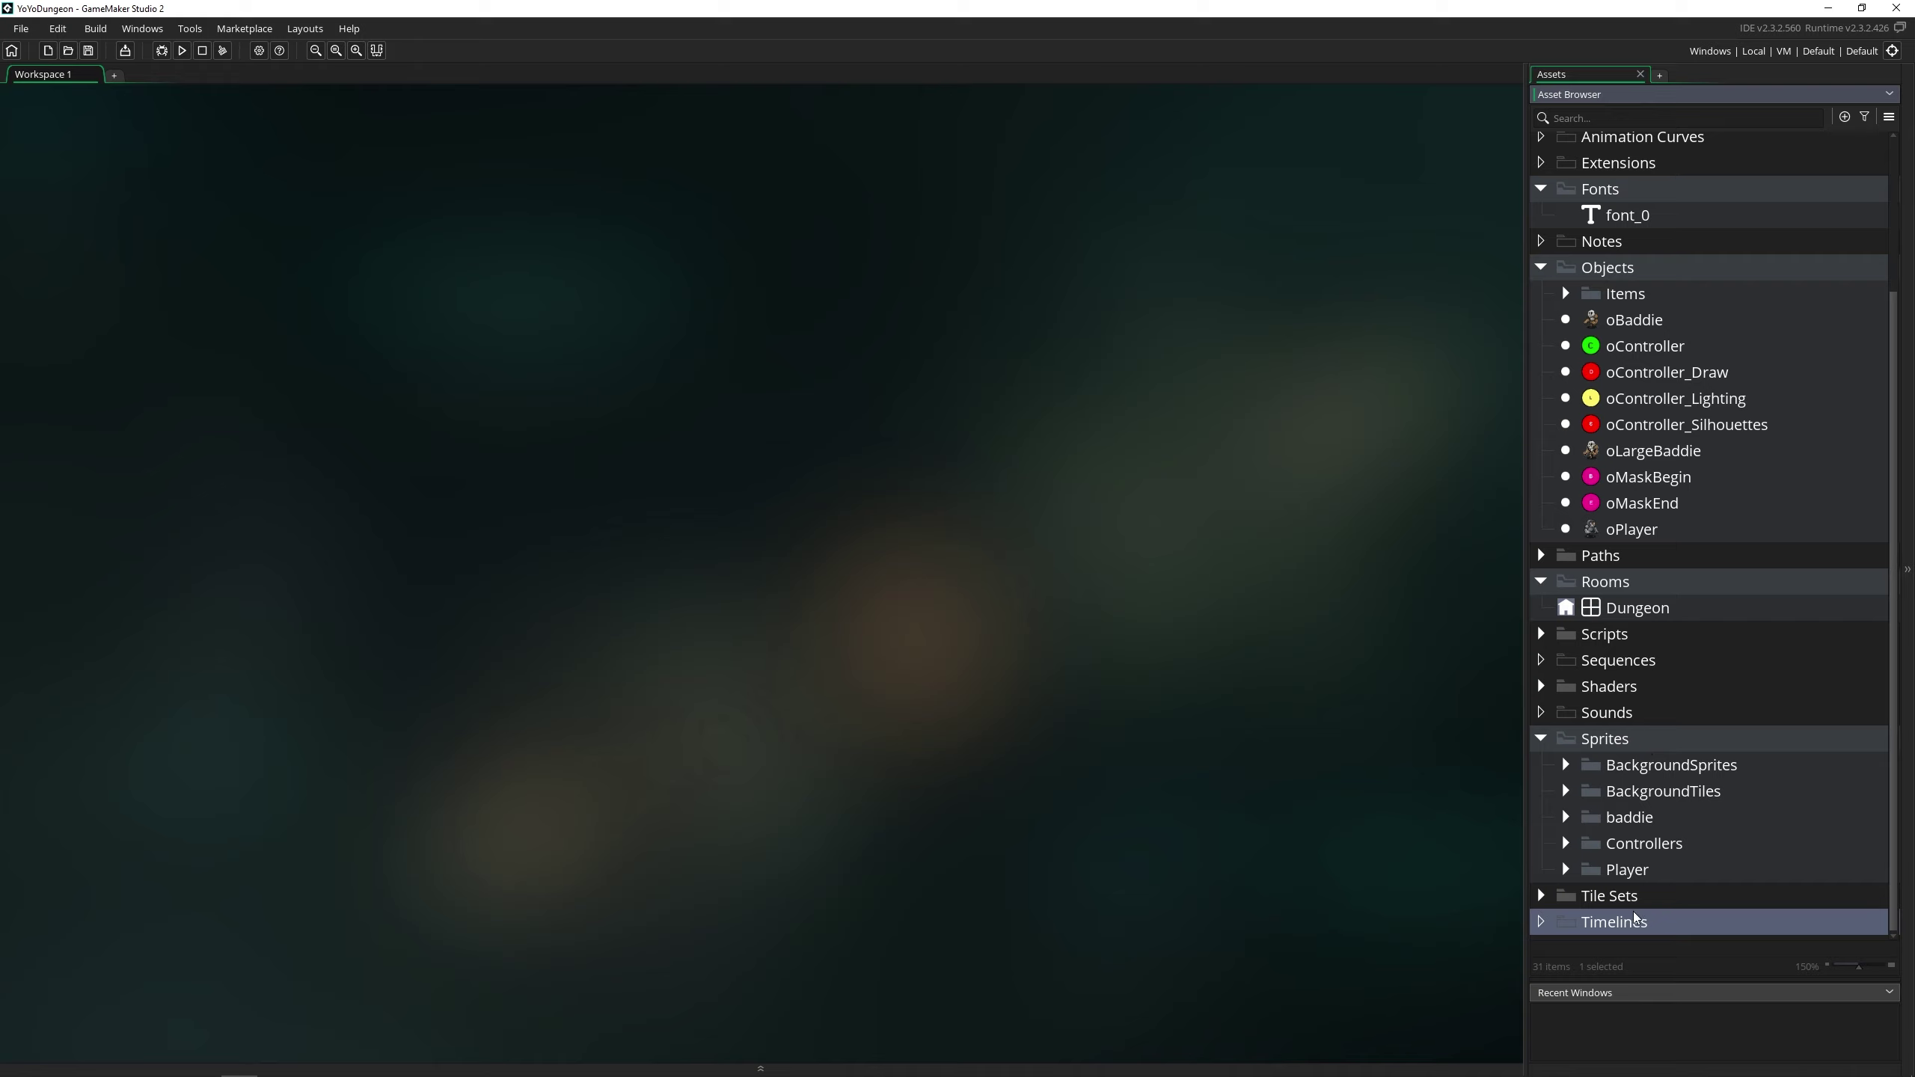
pyautogui.rightClick(1604, 929)
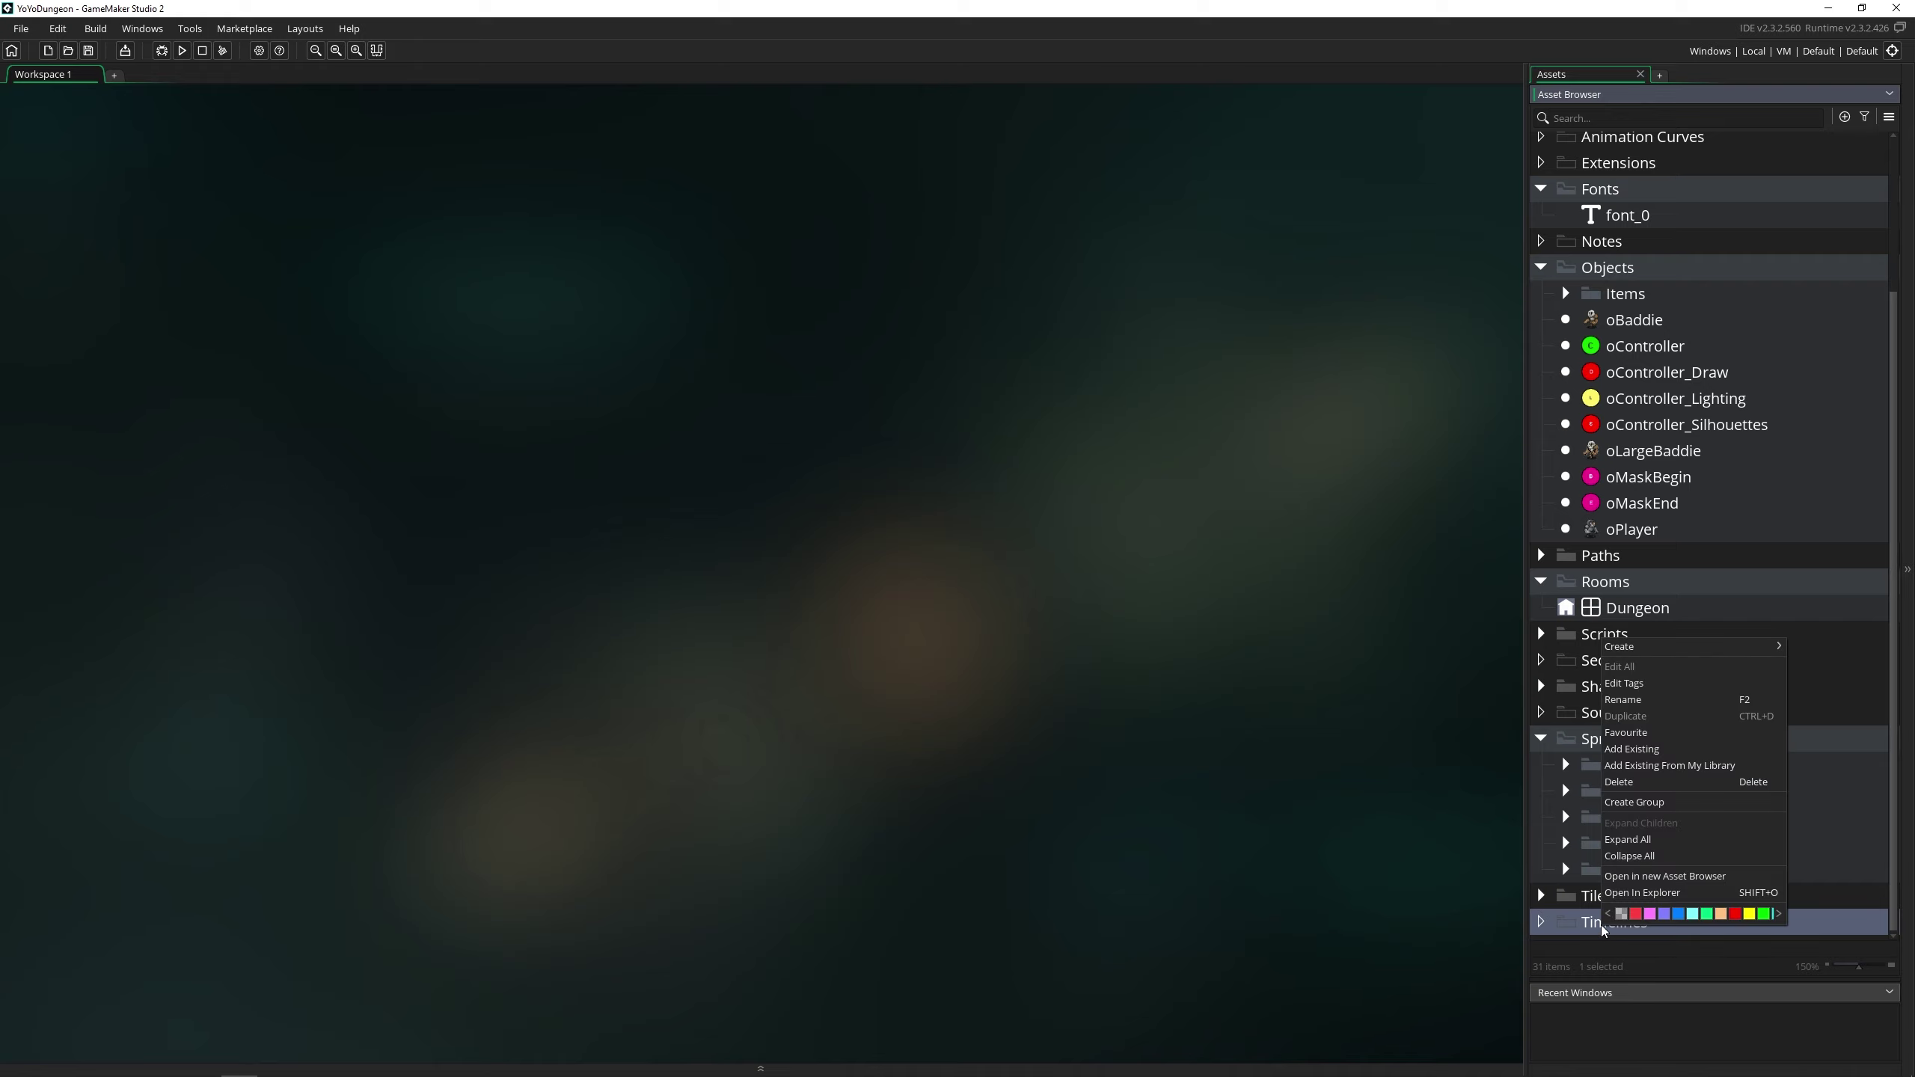
# Create a group named Player and move it to the top level of the tree.
pyautogui.click(1671, 801)
pyautogui.write('Player')
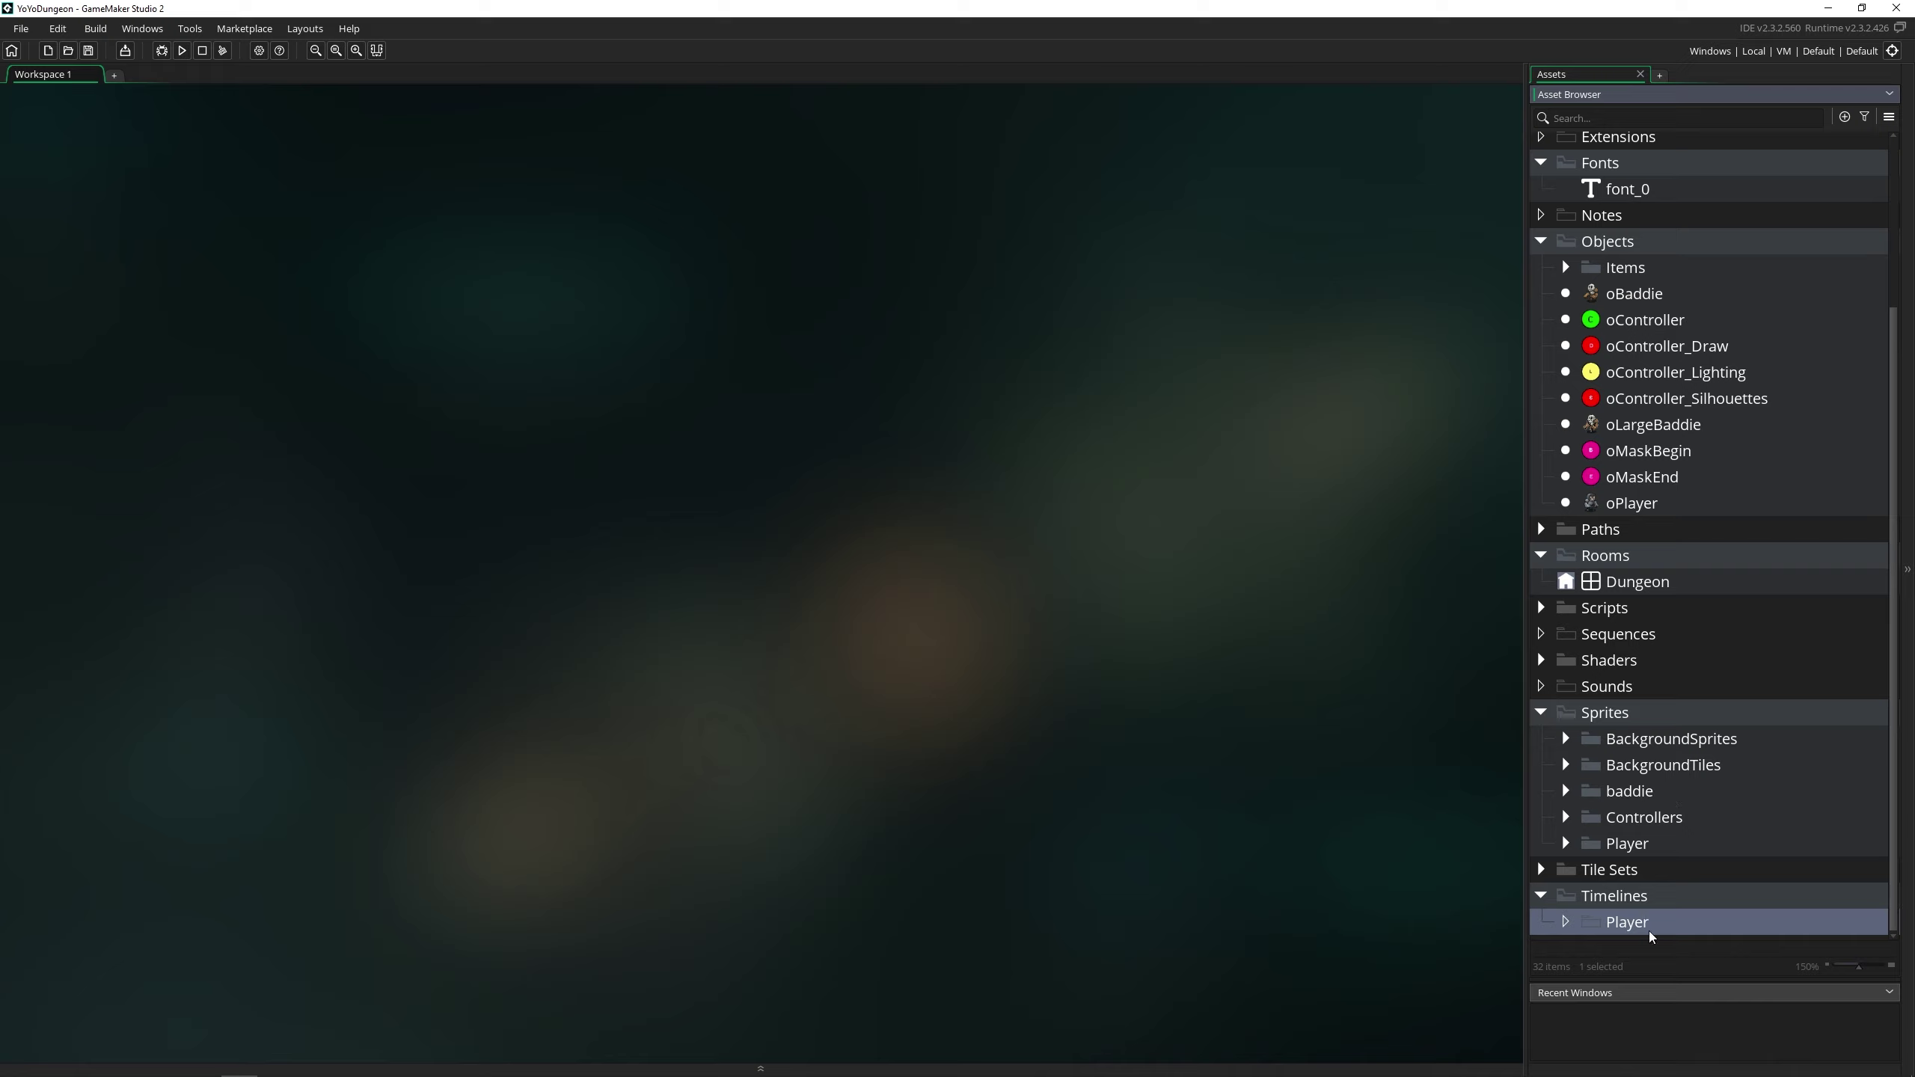
pyautogui.click(1690, 894)
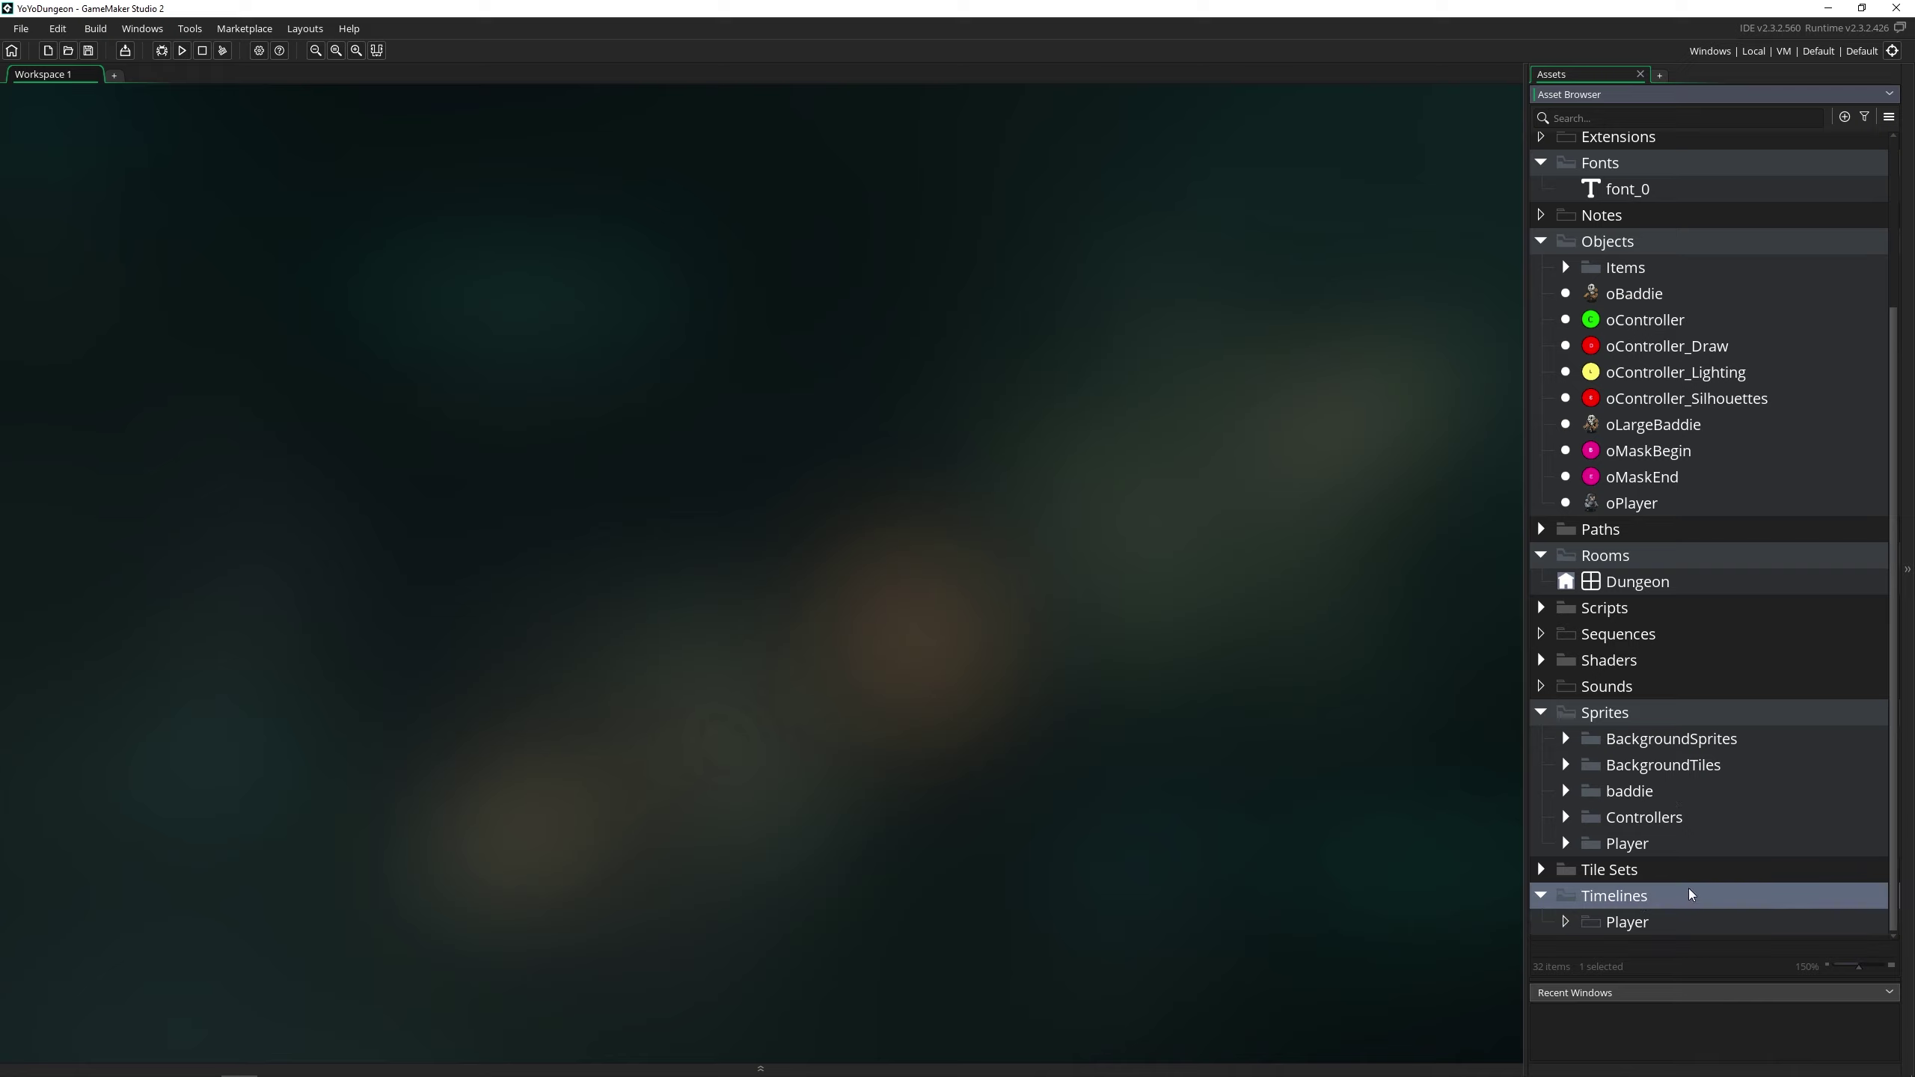
pyautogui.click(1657, 925)
pyautogui.moveTo(1663, 926); pyautogui.dragTo(1543, 932)
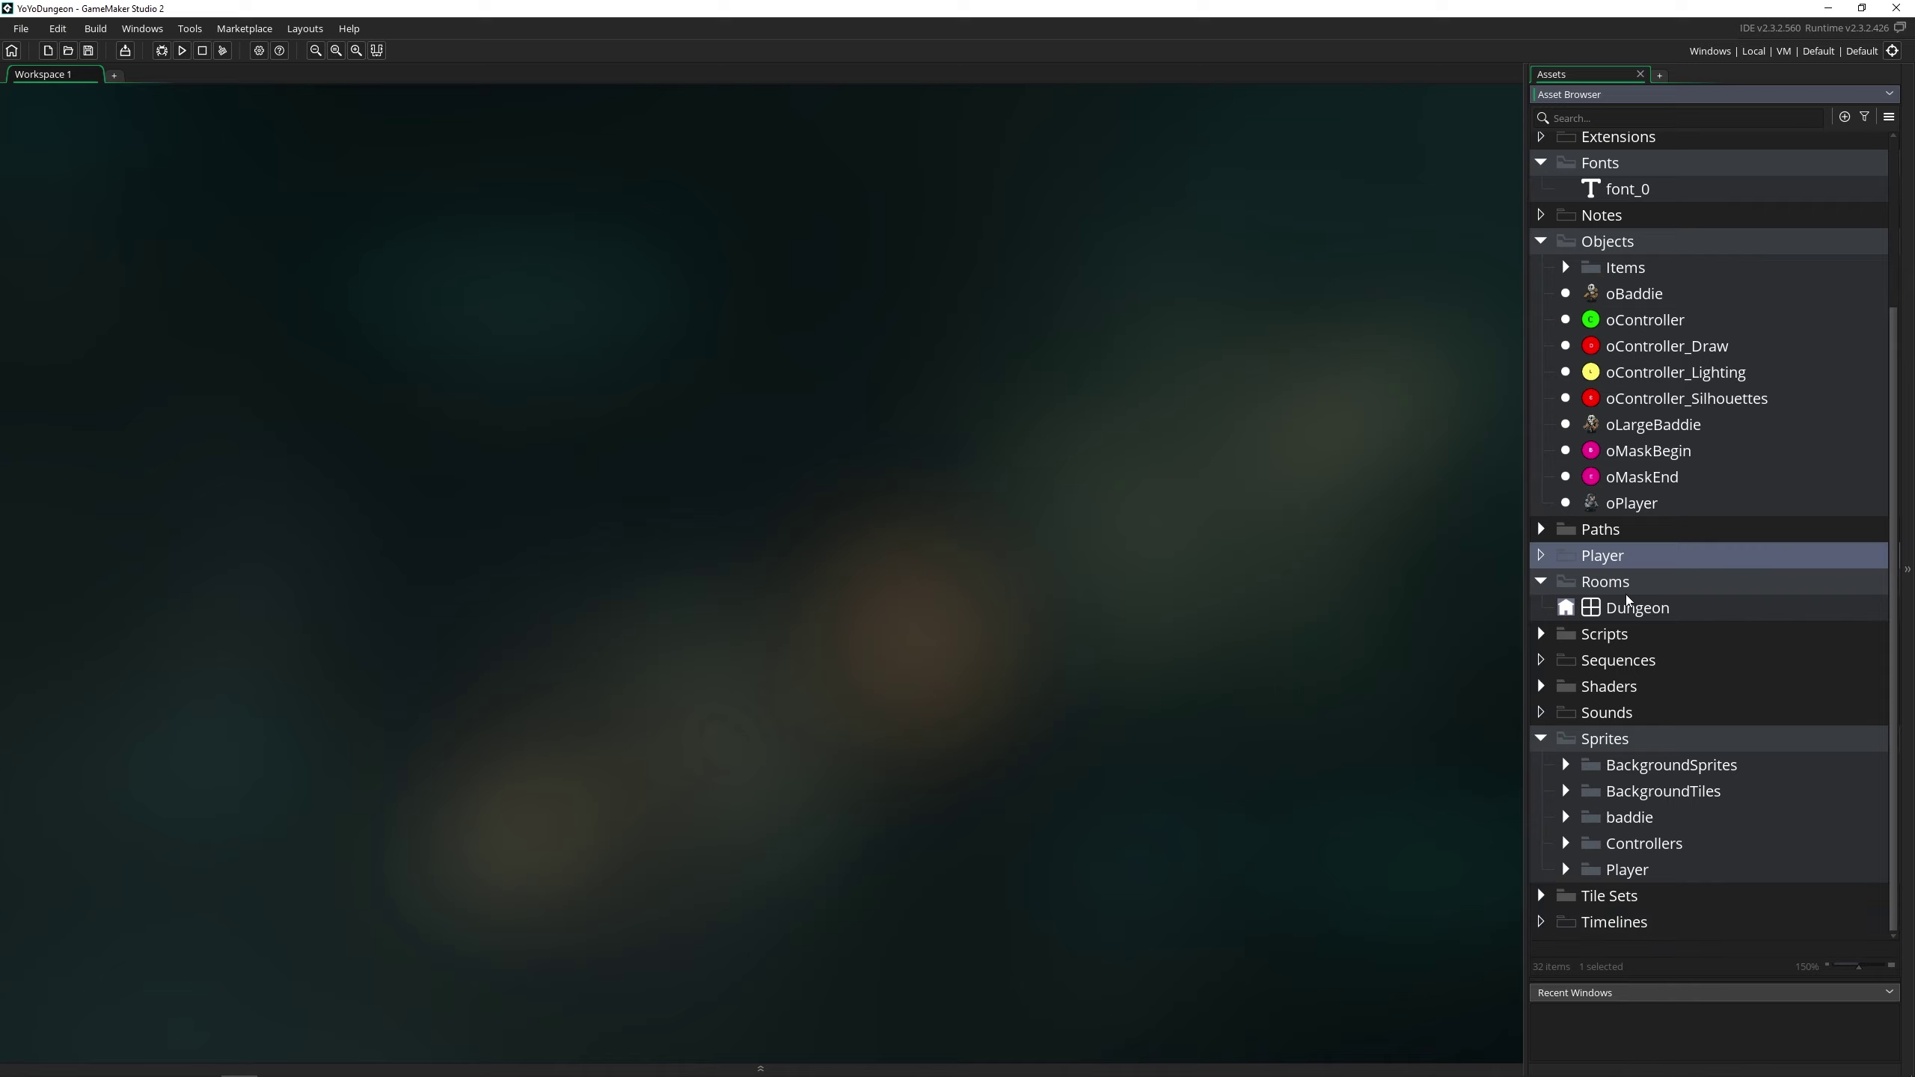
# Move the oPlayer object and the Player sprites folder into the Player group.
pyautogui.scroll(3, 1614, 530)
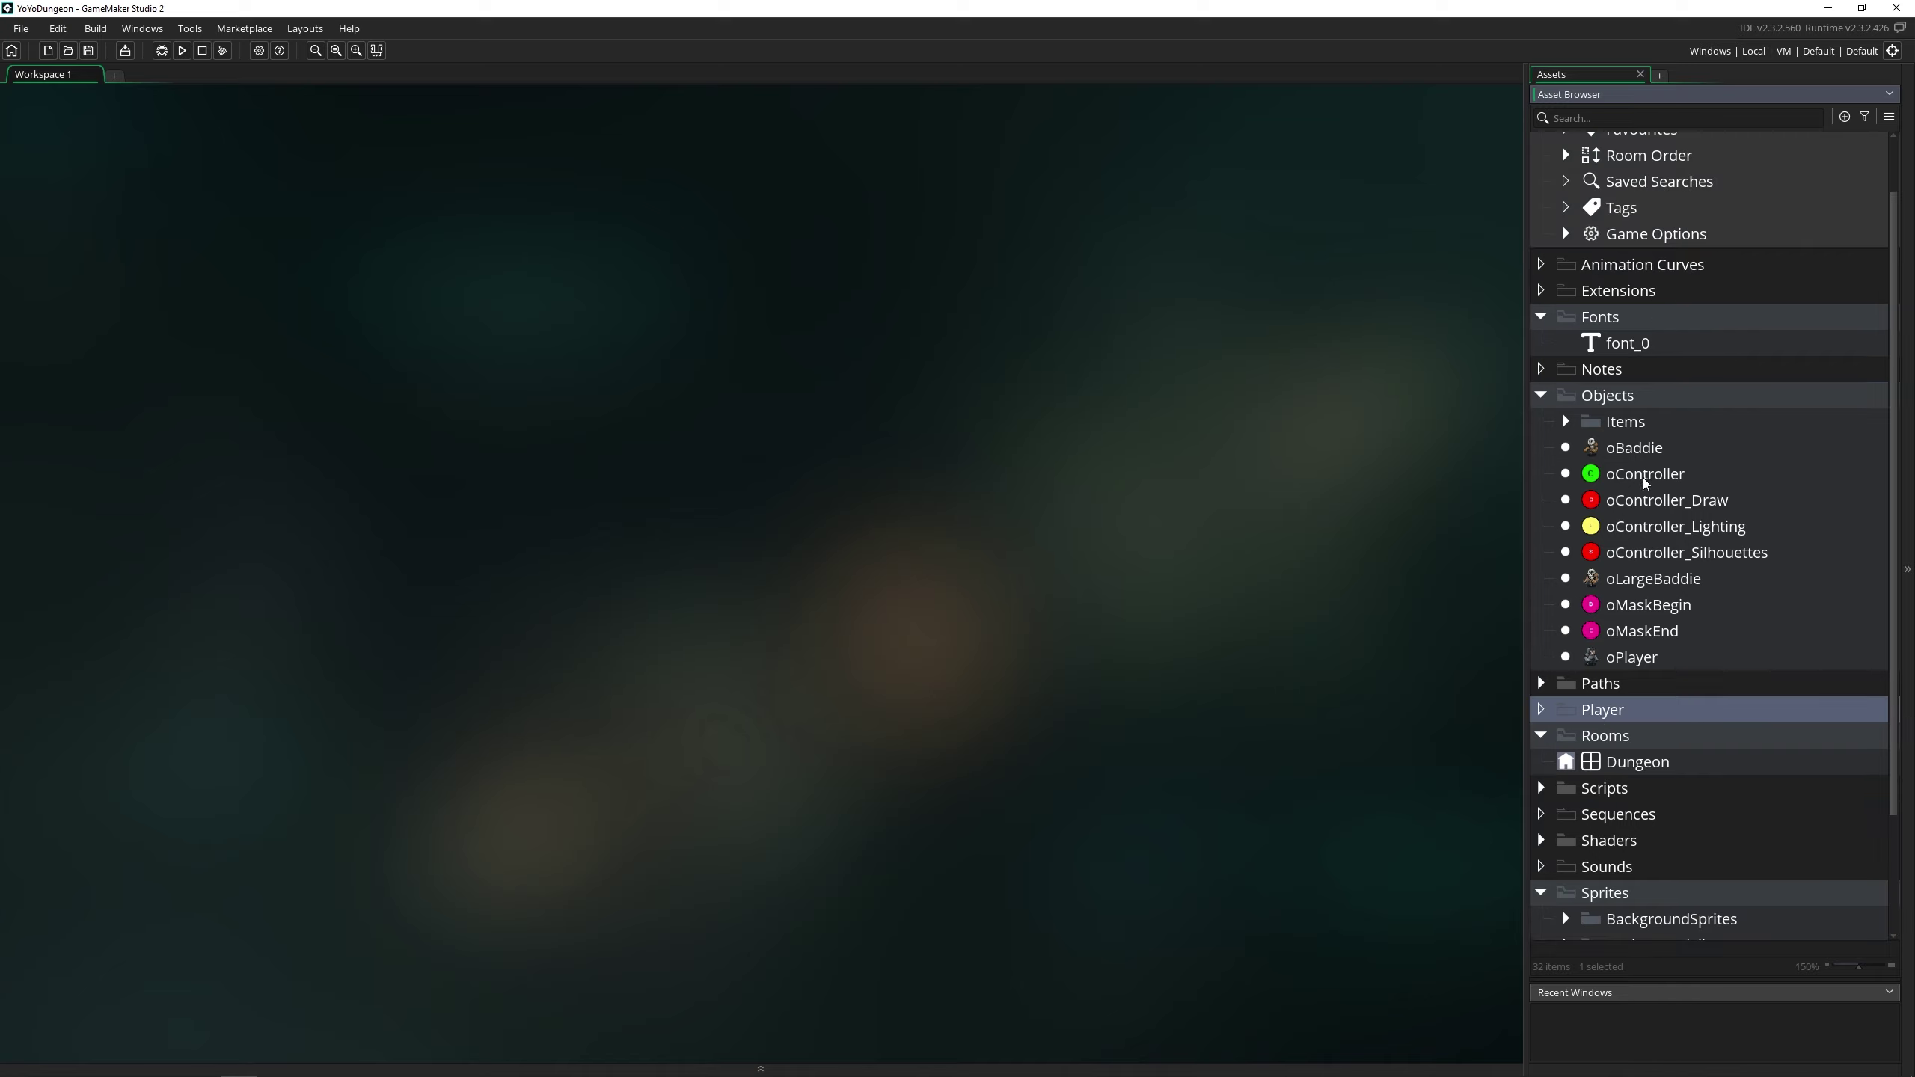
pyautogui.scroll(-3, 1614, 529)
pyautogui.click(1637, 505)
pyautogui.moveTo(1637, 504); pyautogui.dragTo(1641, 561)
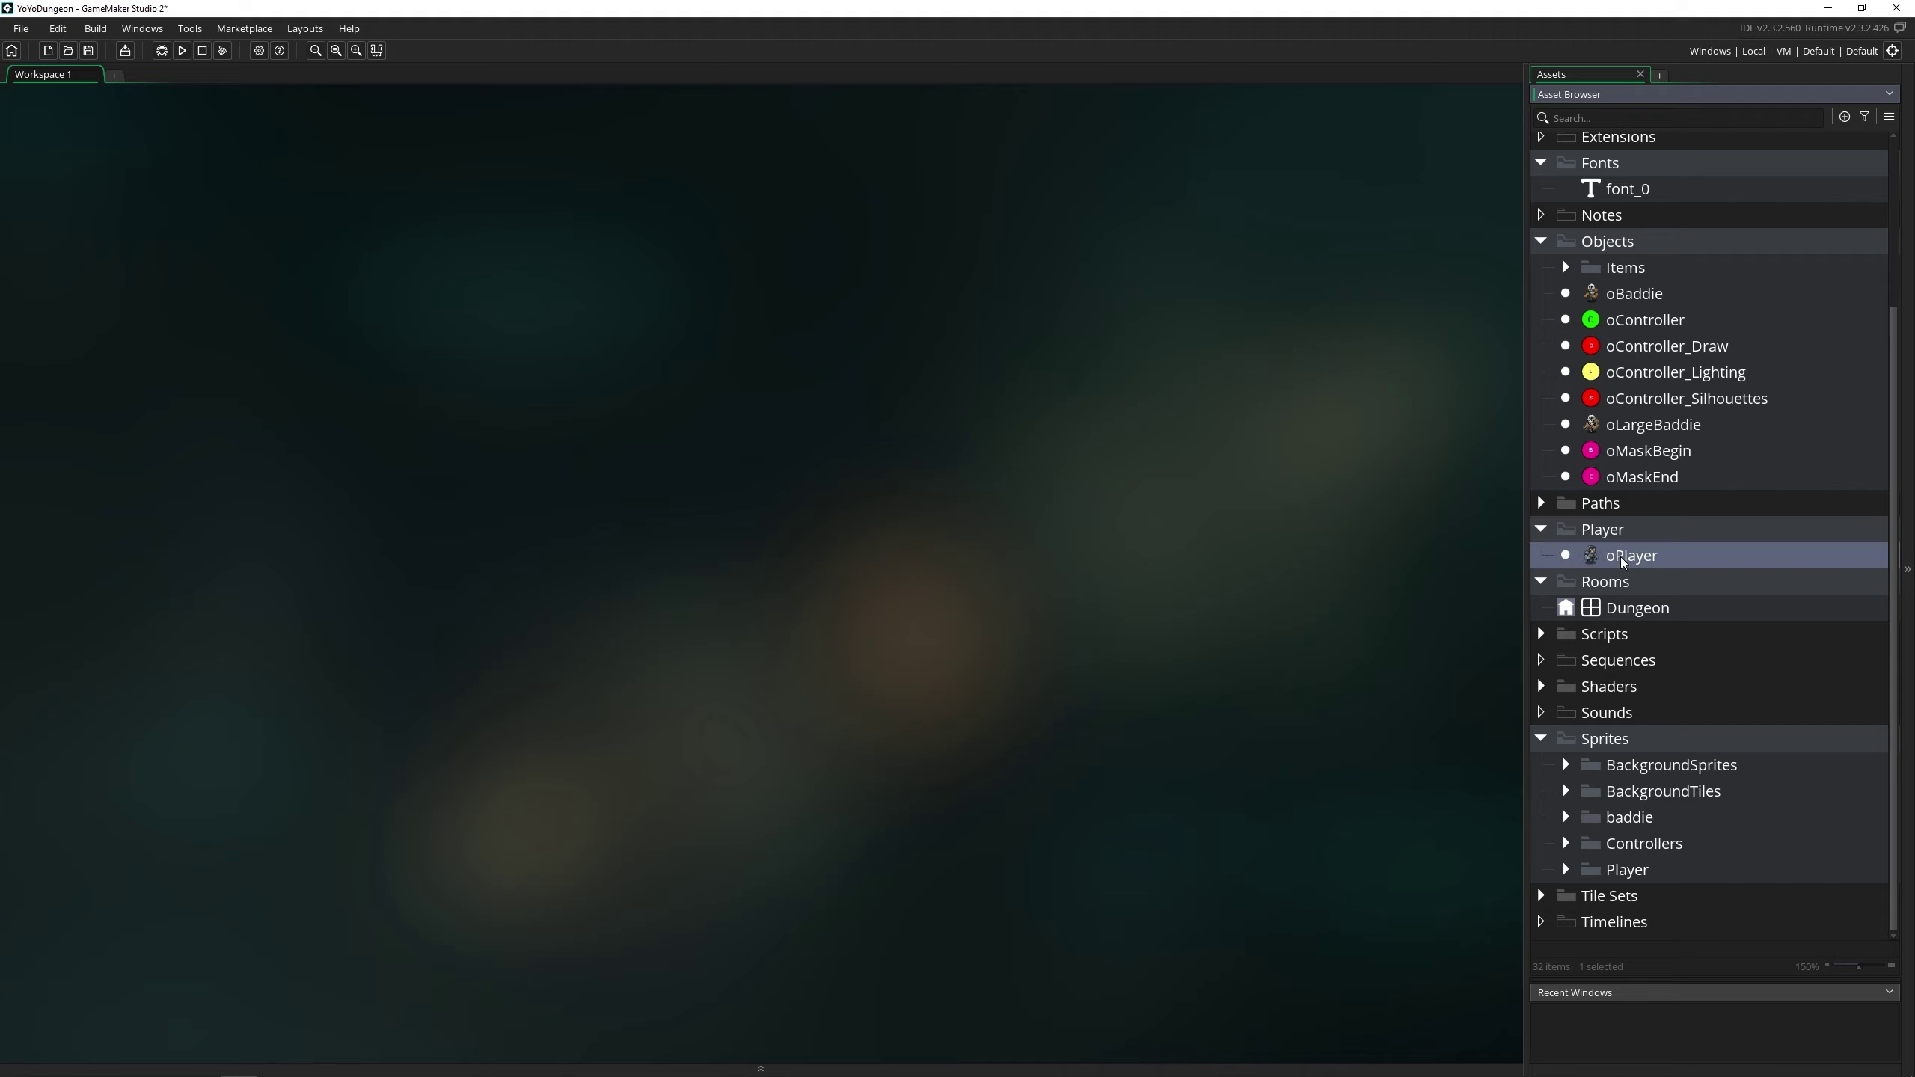
pyautogui.moveTo(1587, 868); pyautogui.dragTo(1671, 580)
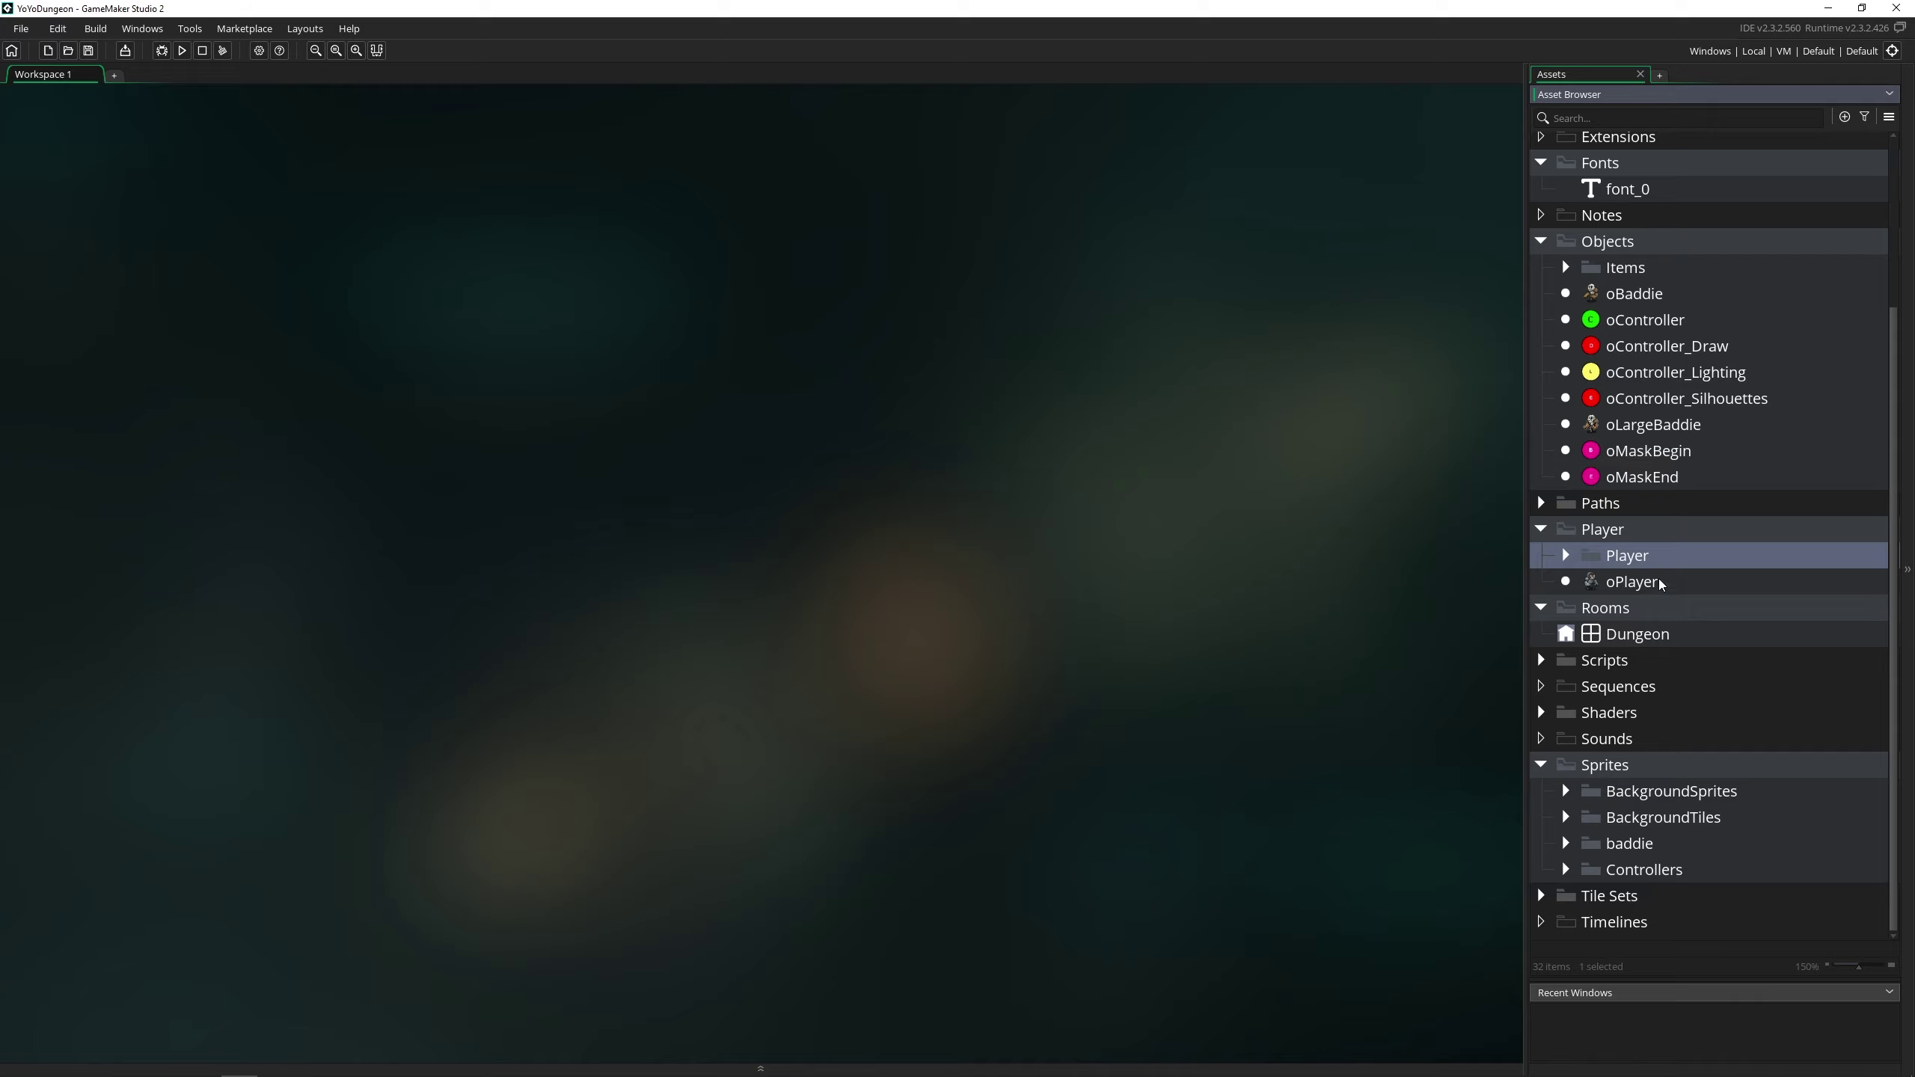
# Collapse the Objects, Player, Rooms, Sprites and Fonts folders, then select the Paths folder.
pyautogui.scroll(3, 1702, 564)
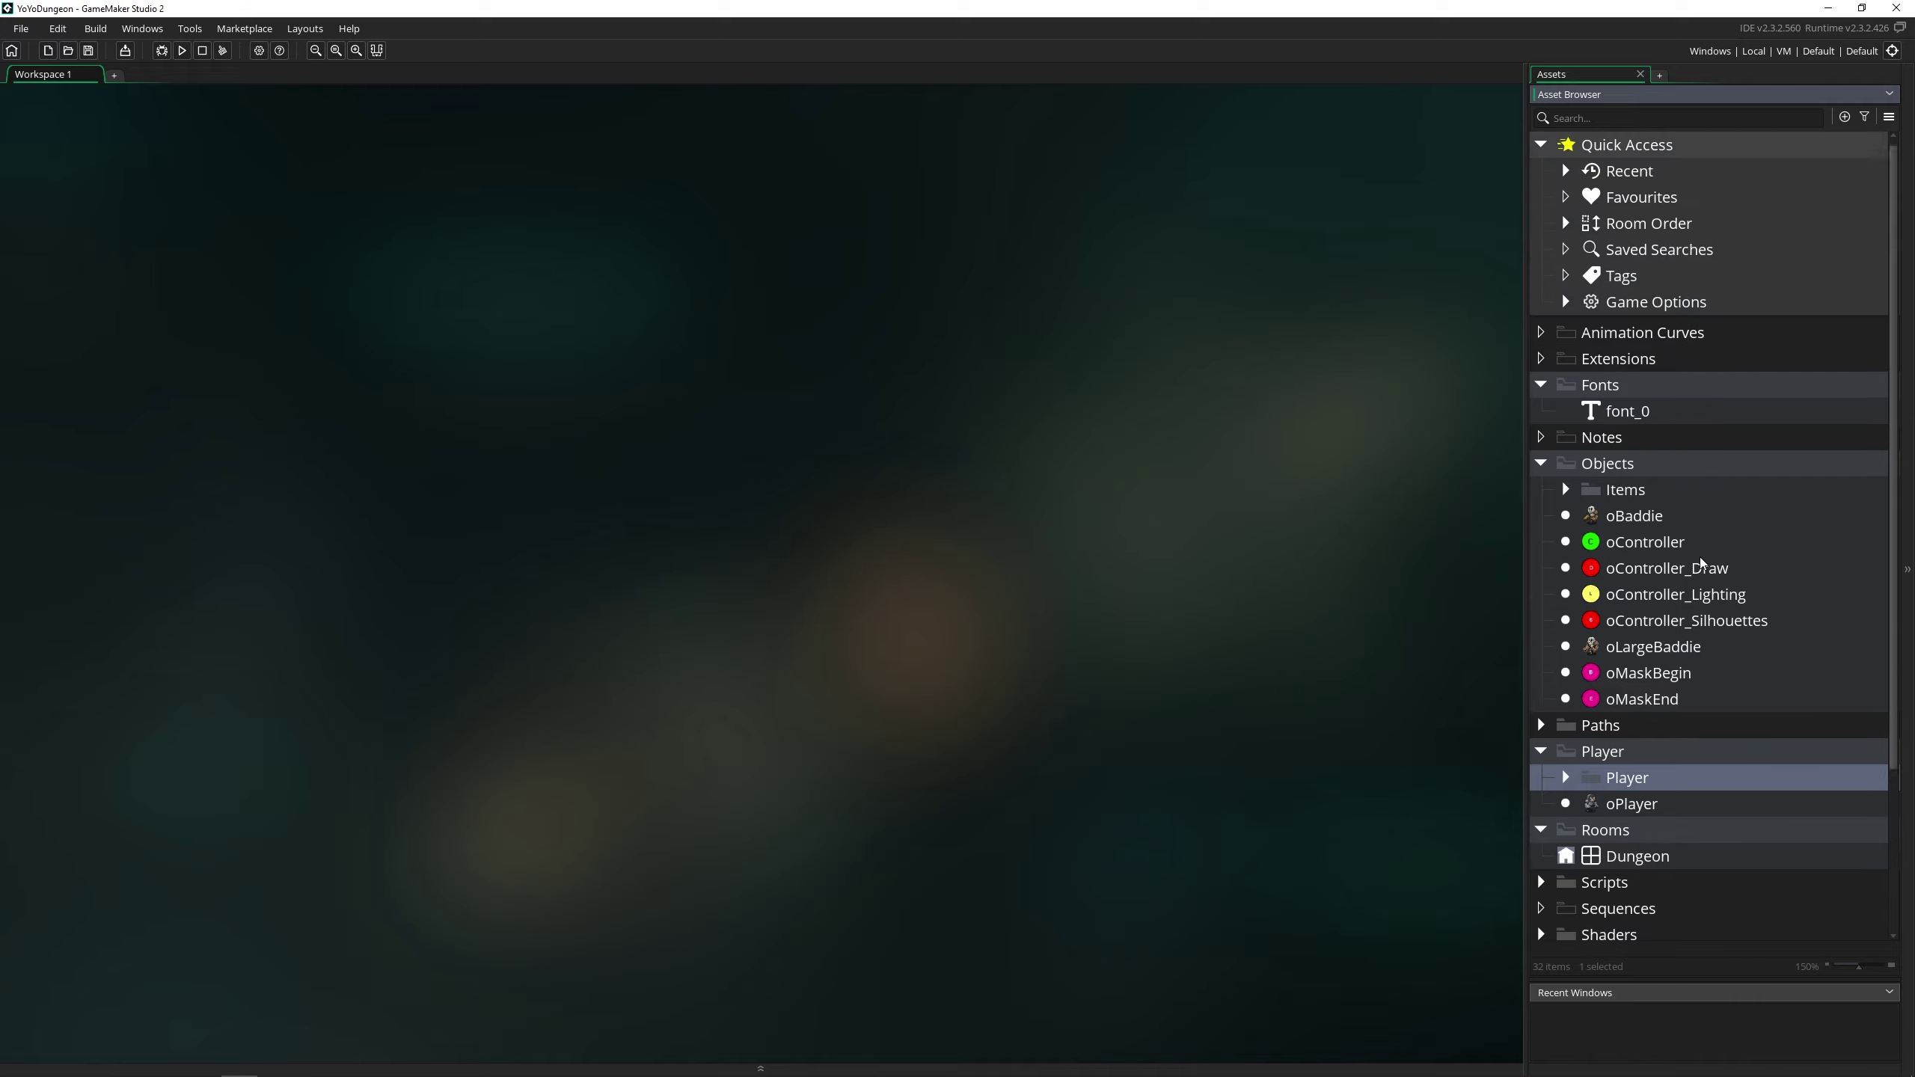
pyautogui.click(1539, 463)
pyautogui.click(1542, 516)
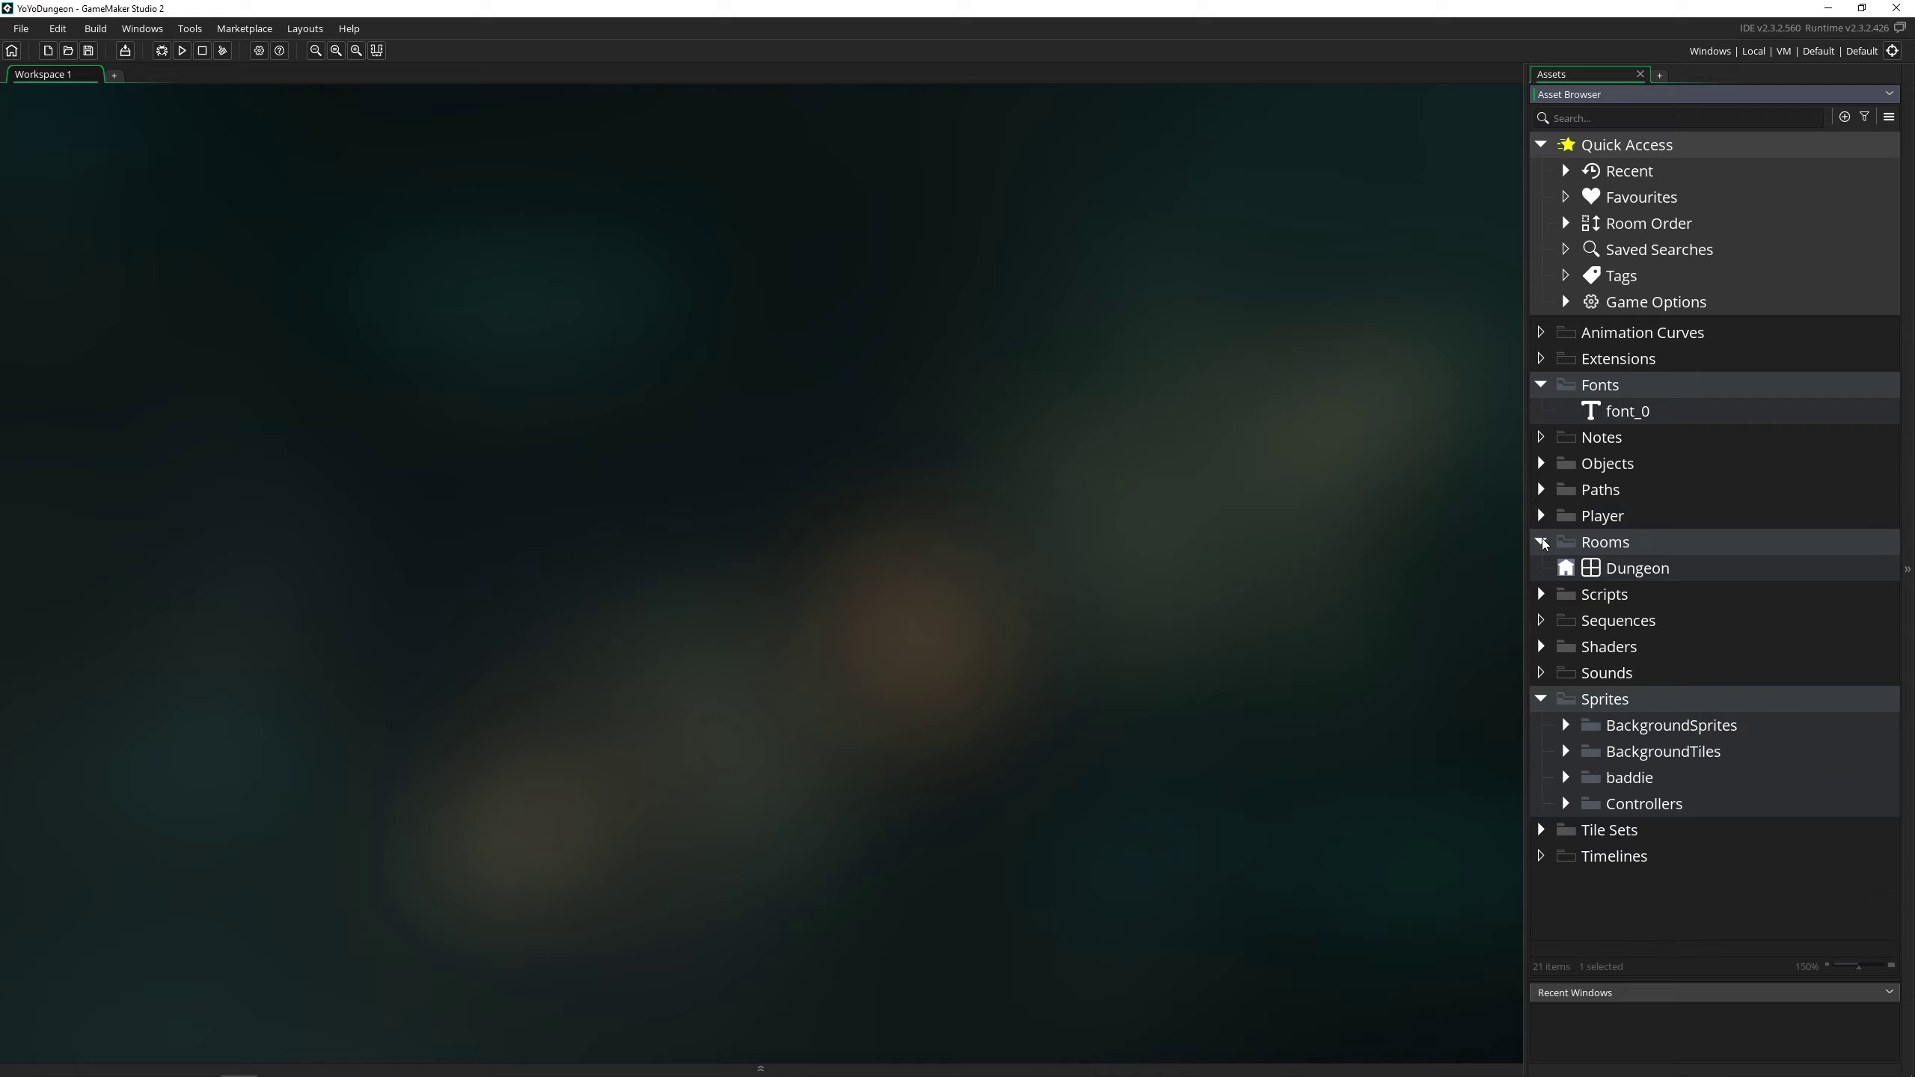
pyautogui.click(1540, 541)
pyautogui.click(1540, 672)
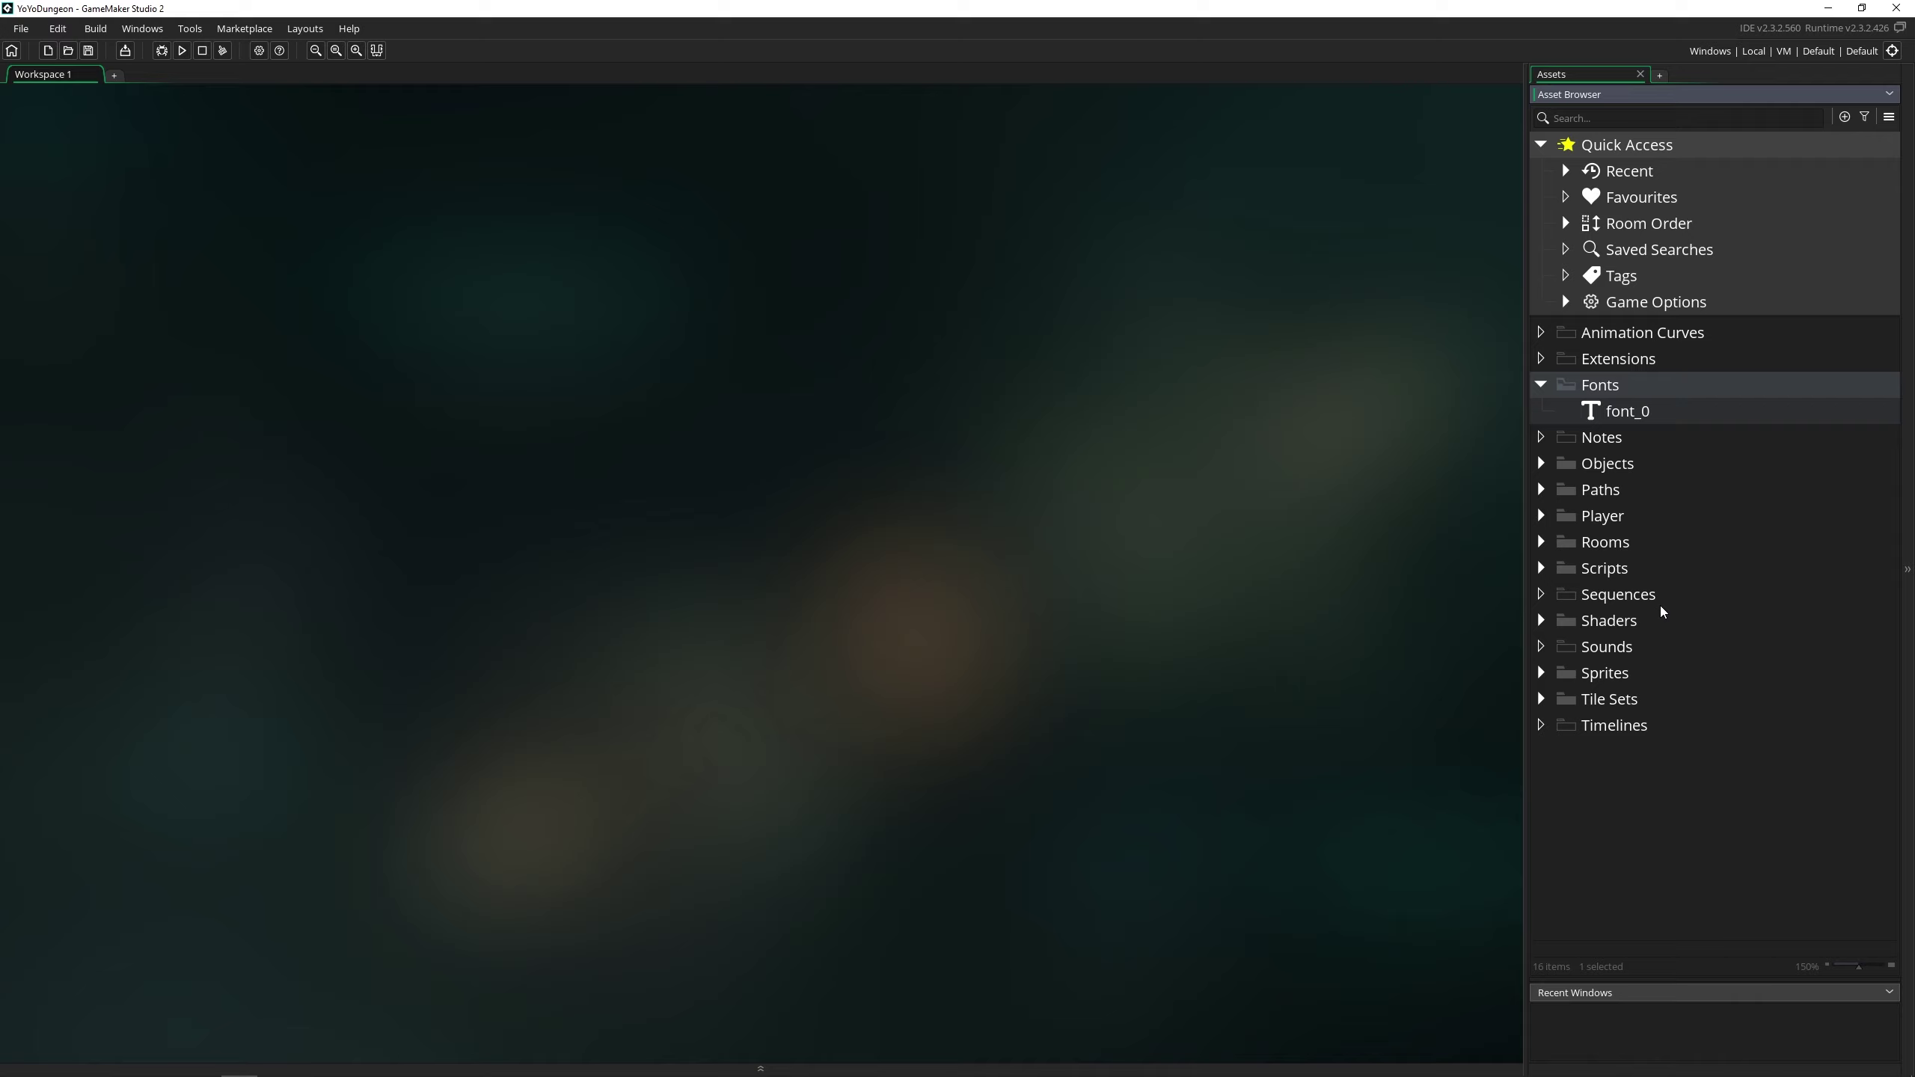
pyautogui.click(1543, 385)
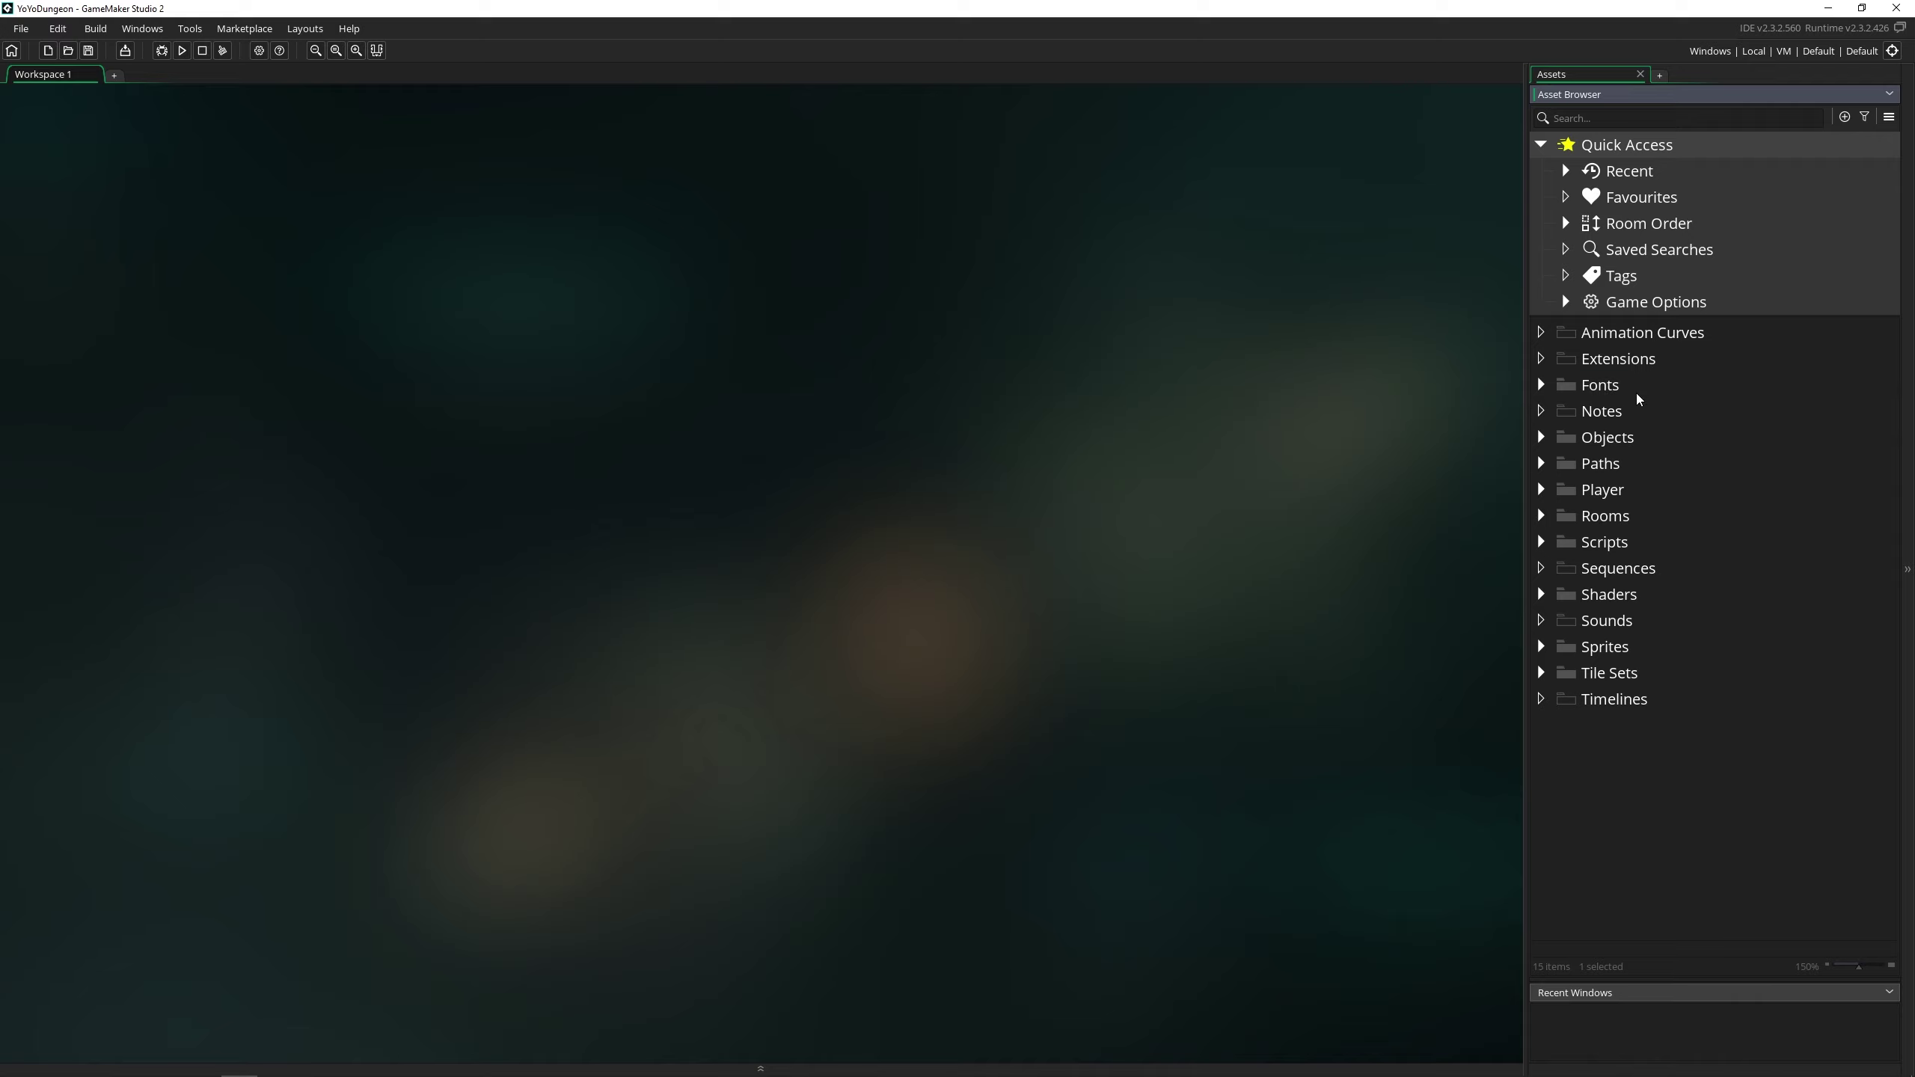
pyautogui.click(1638, 392)
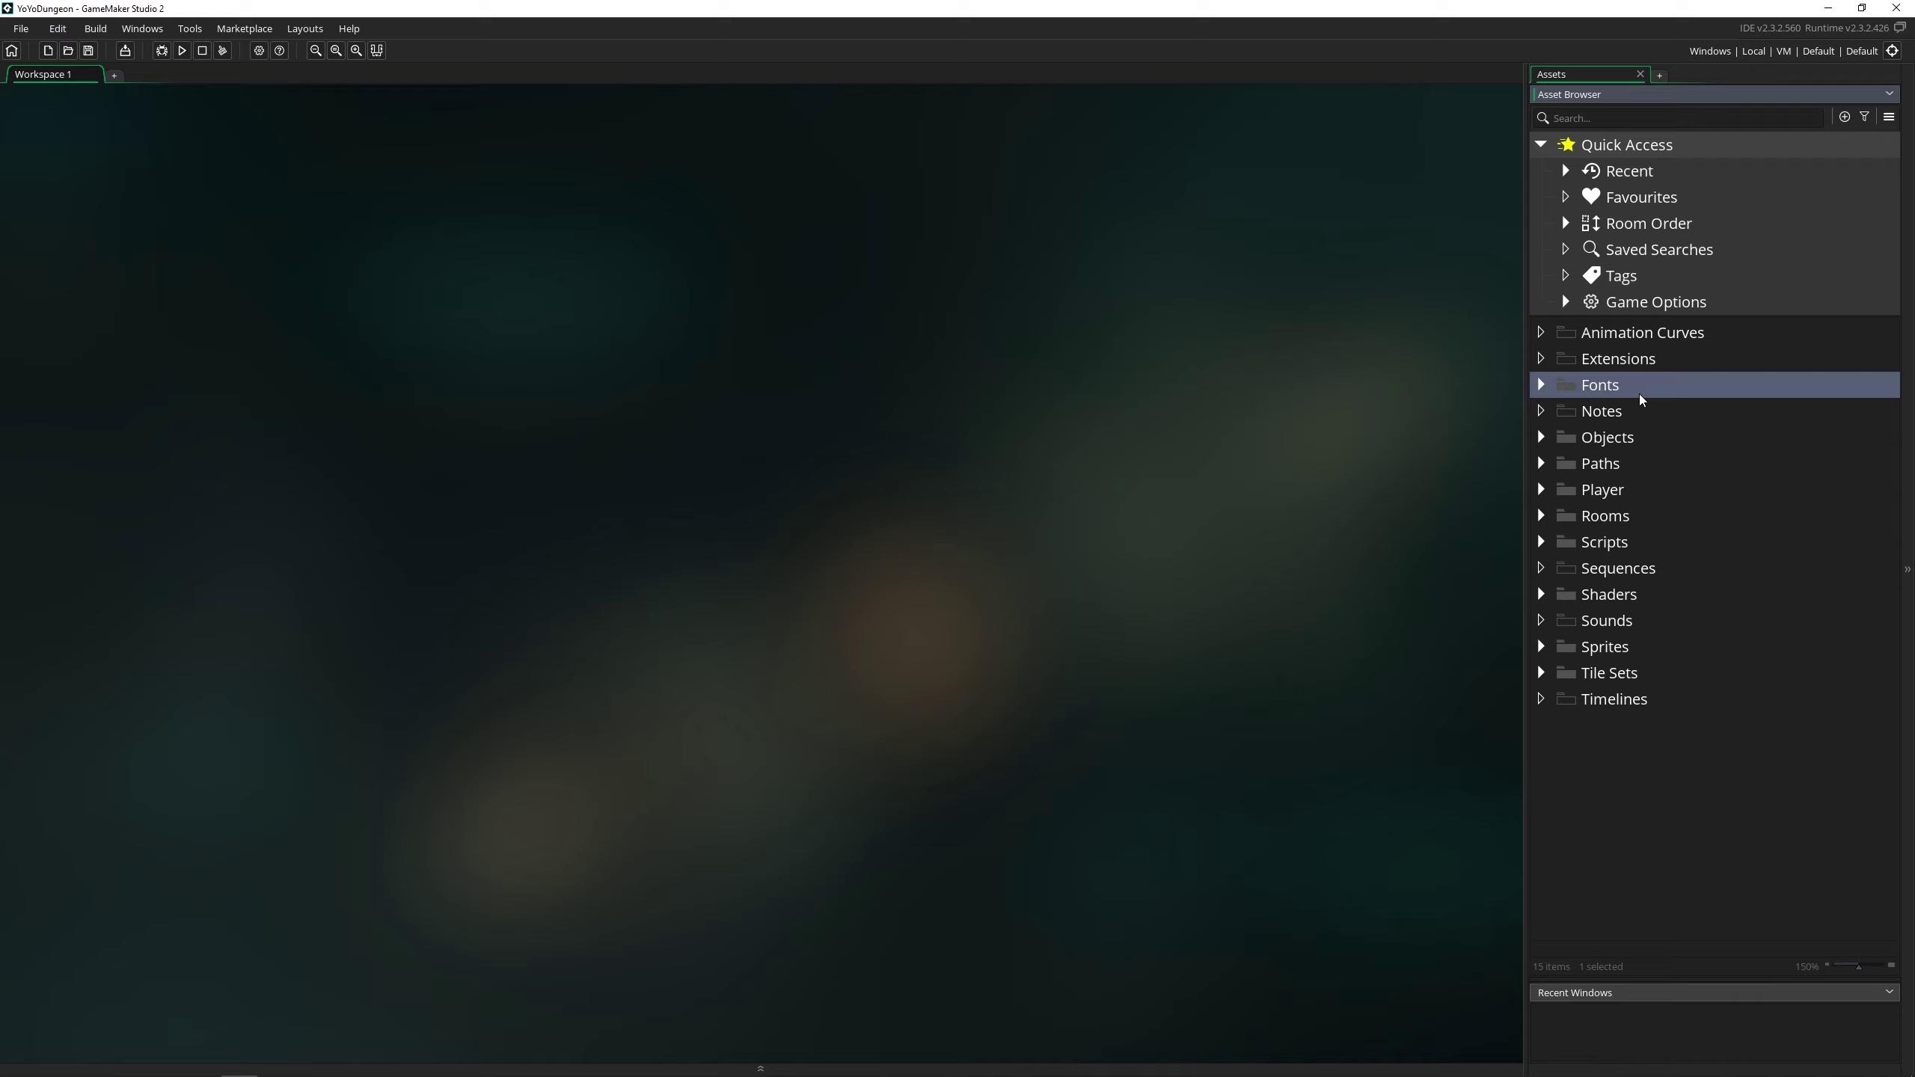
pyautogui.click(1648, 466)
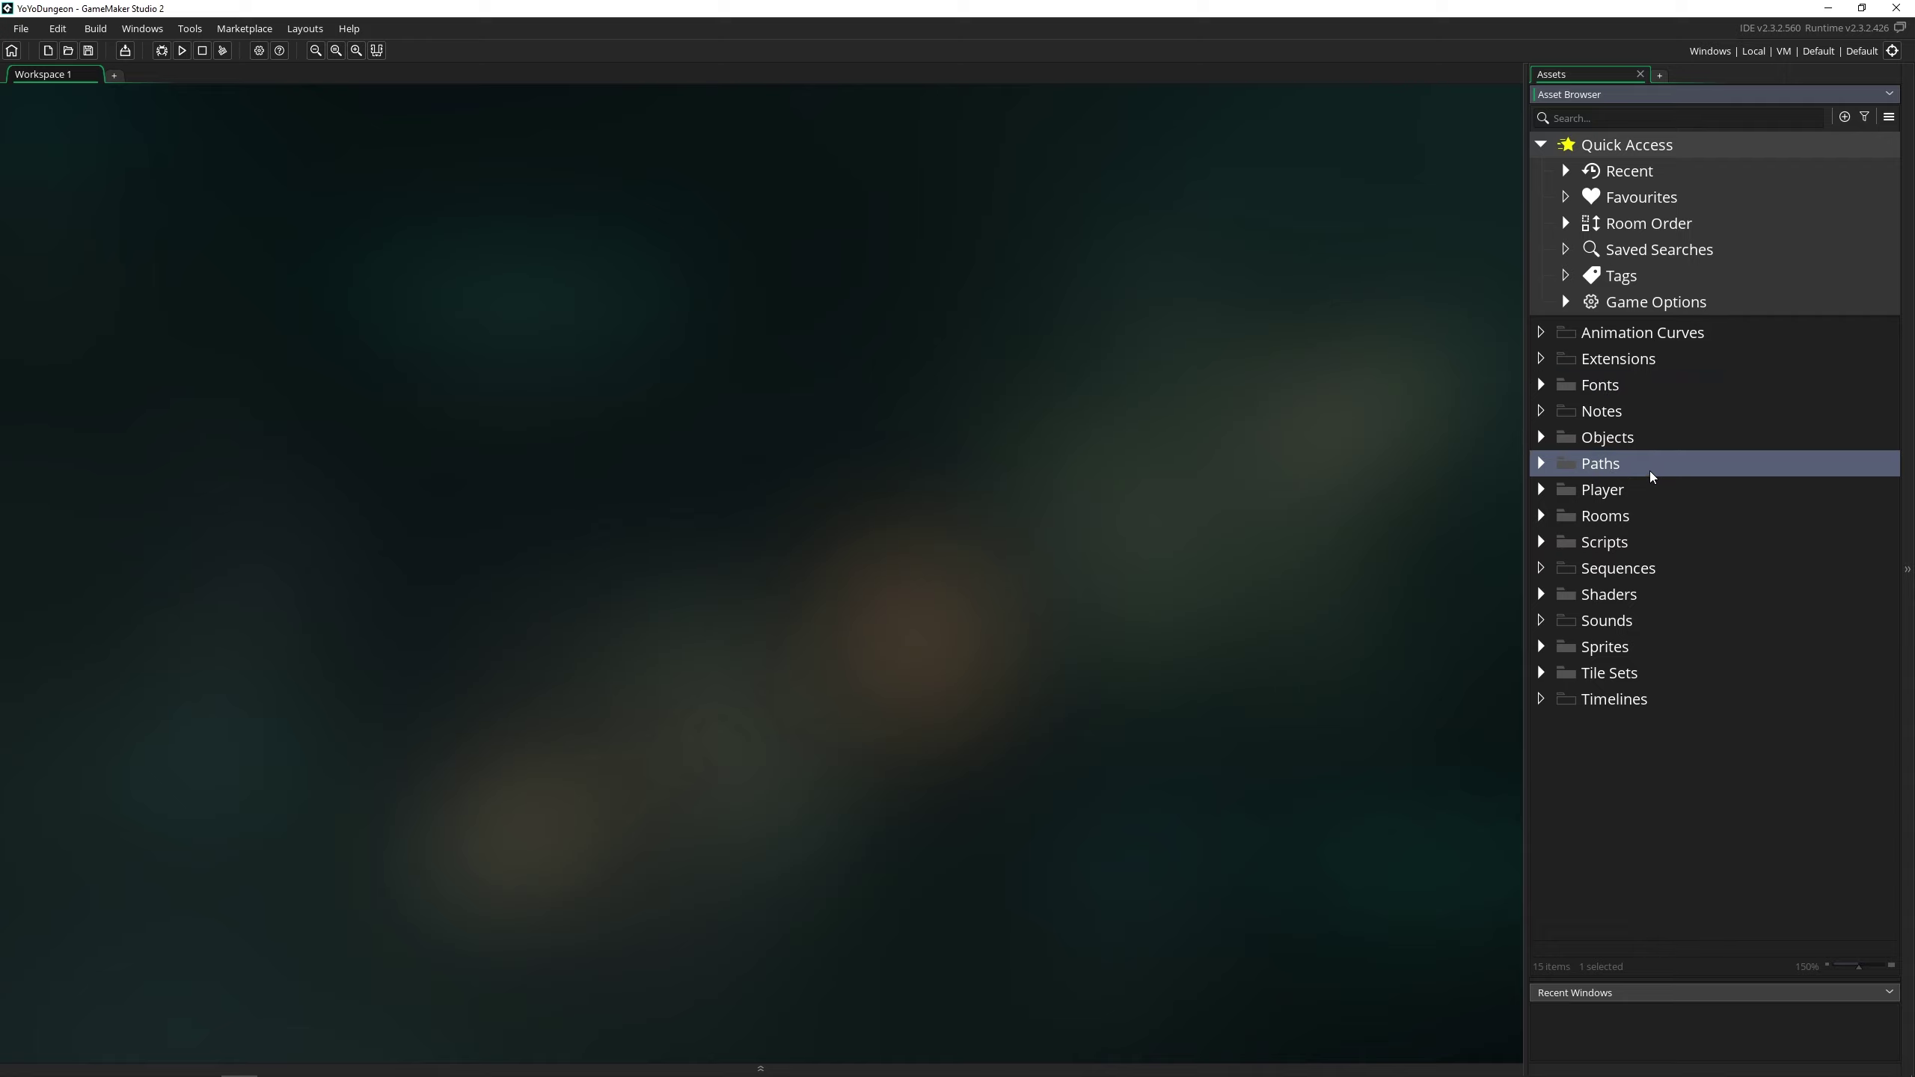
pyautogui.rightClick(1649, 476)
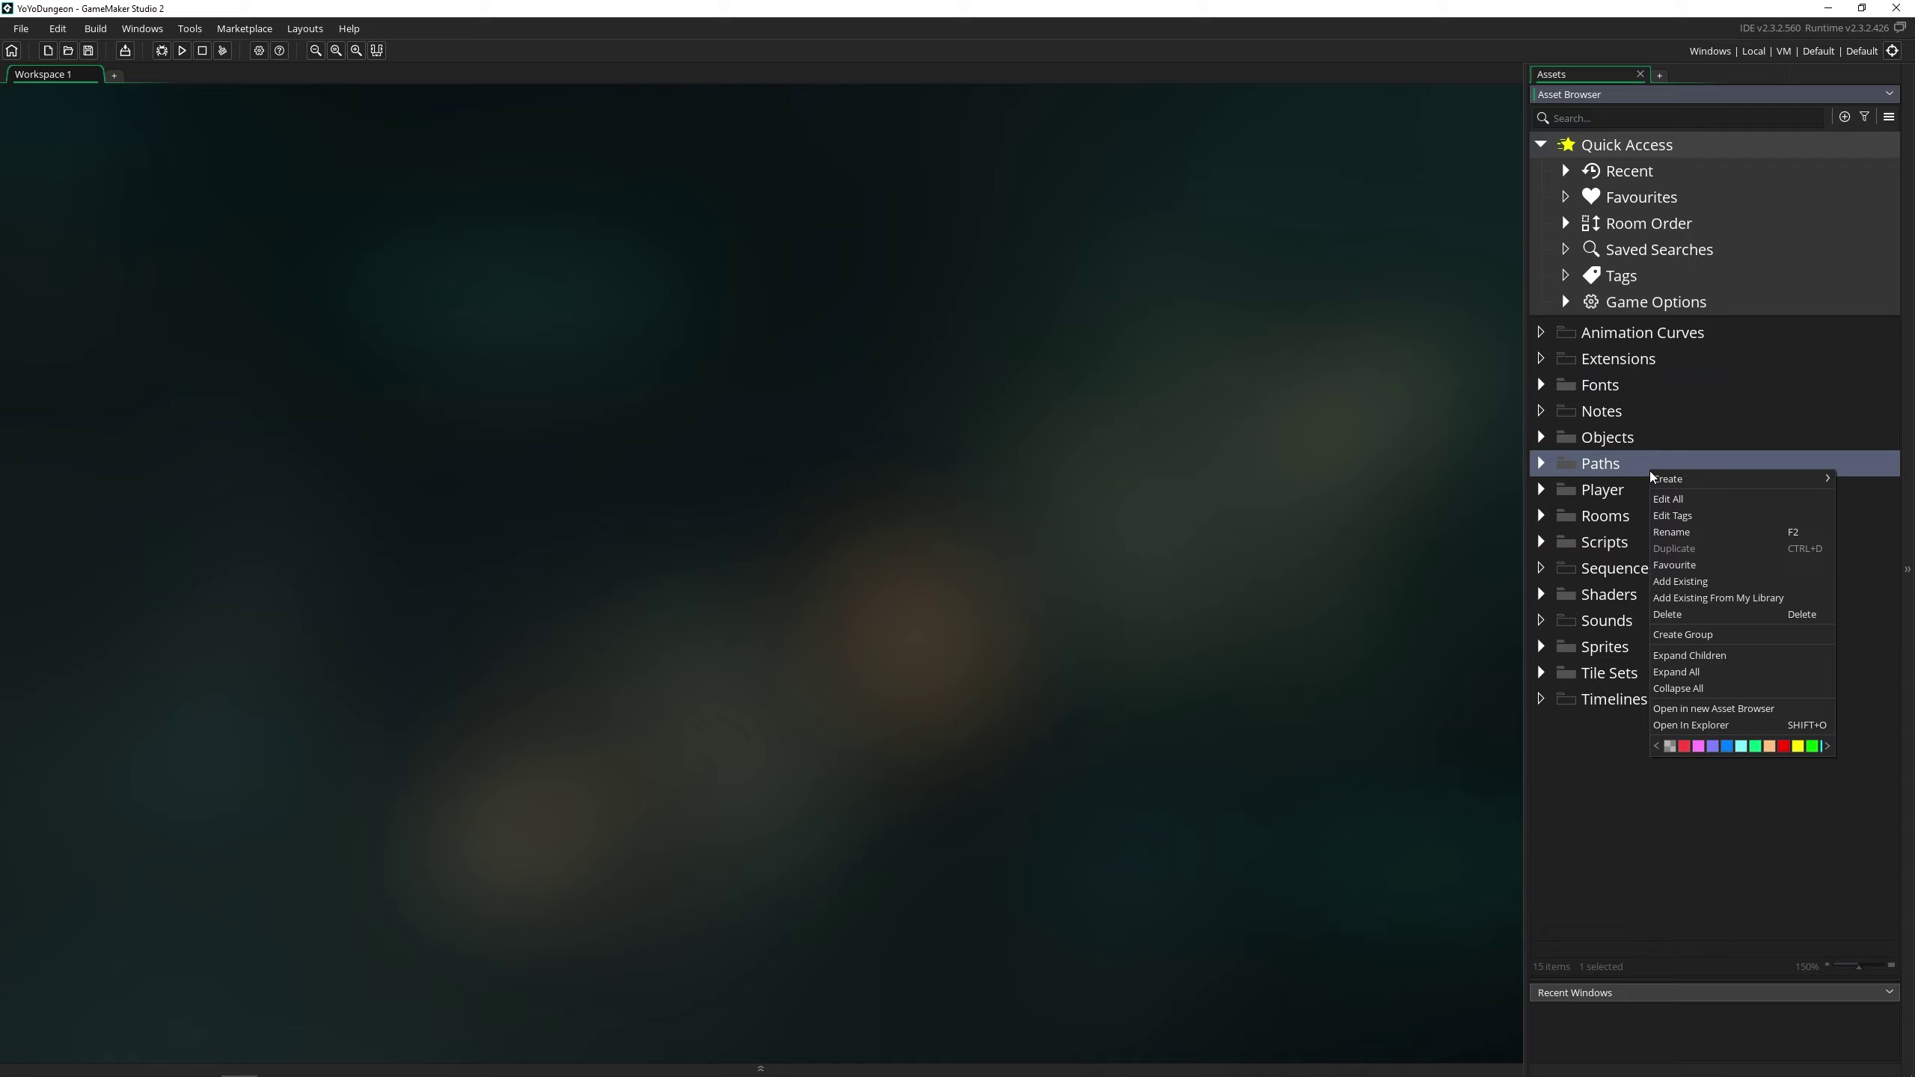
# Add a new path, Path4, to the Paths folder.
pyautogui.moveTo(1657, 483)
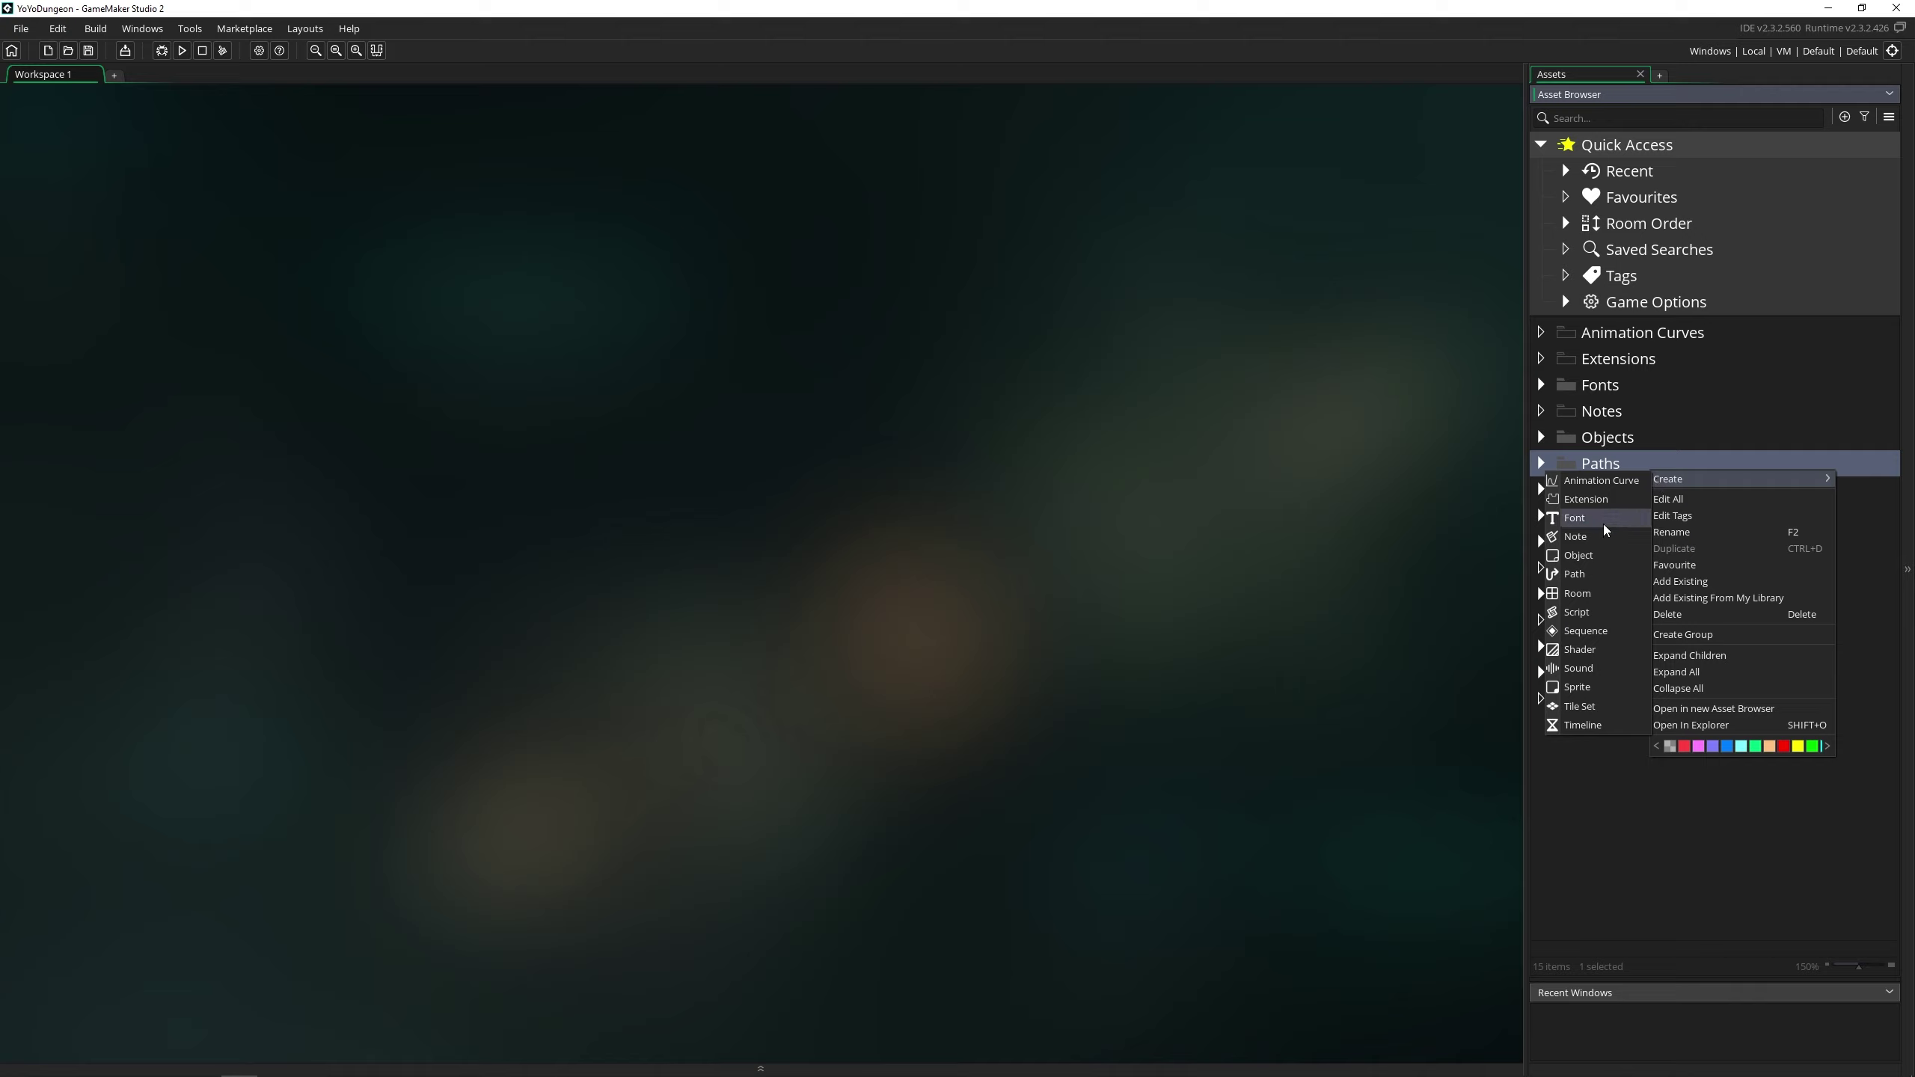
pyautogui.click(1605, 574)
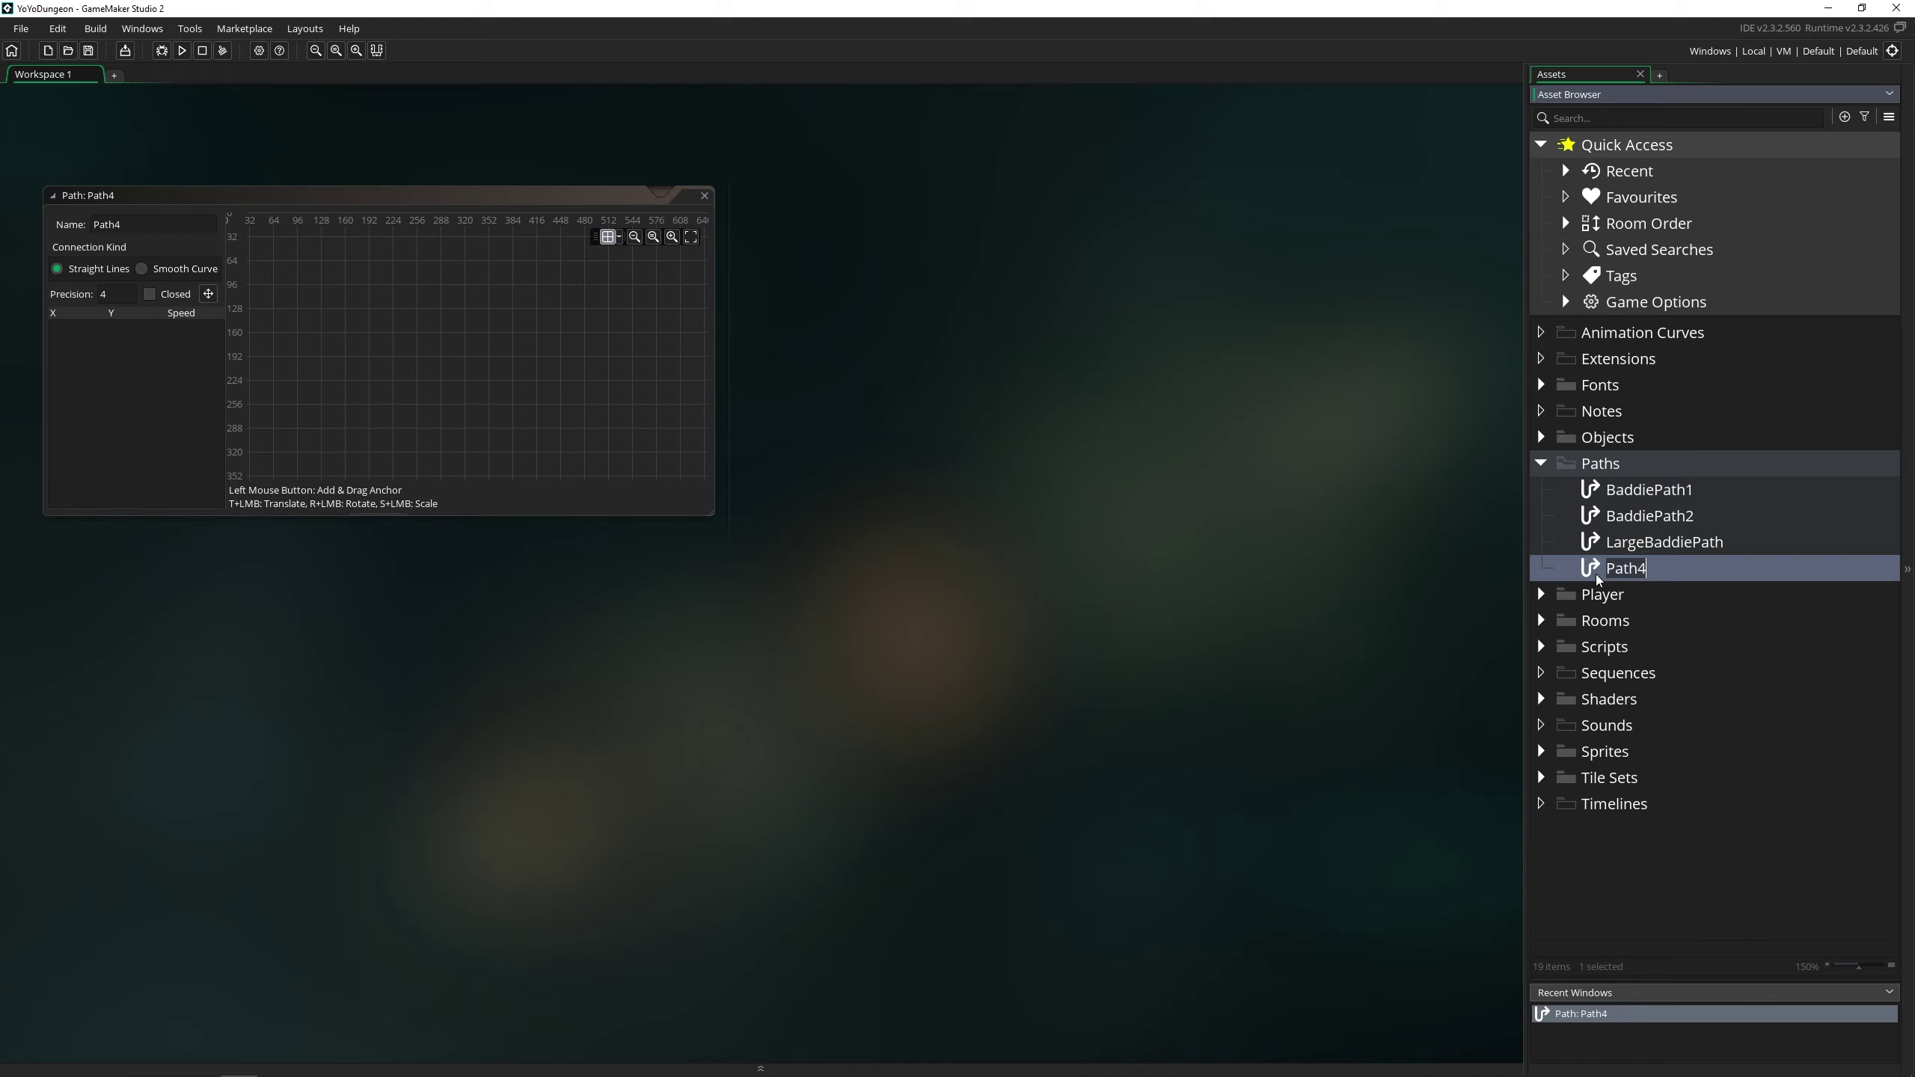
pyautogui.click(1592, 571)
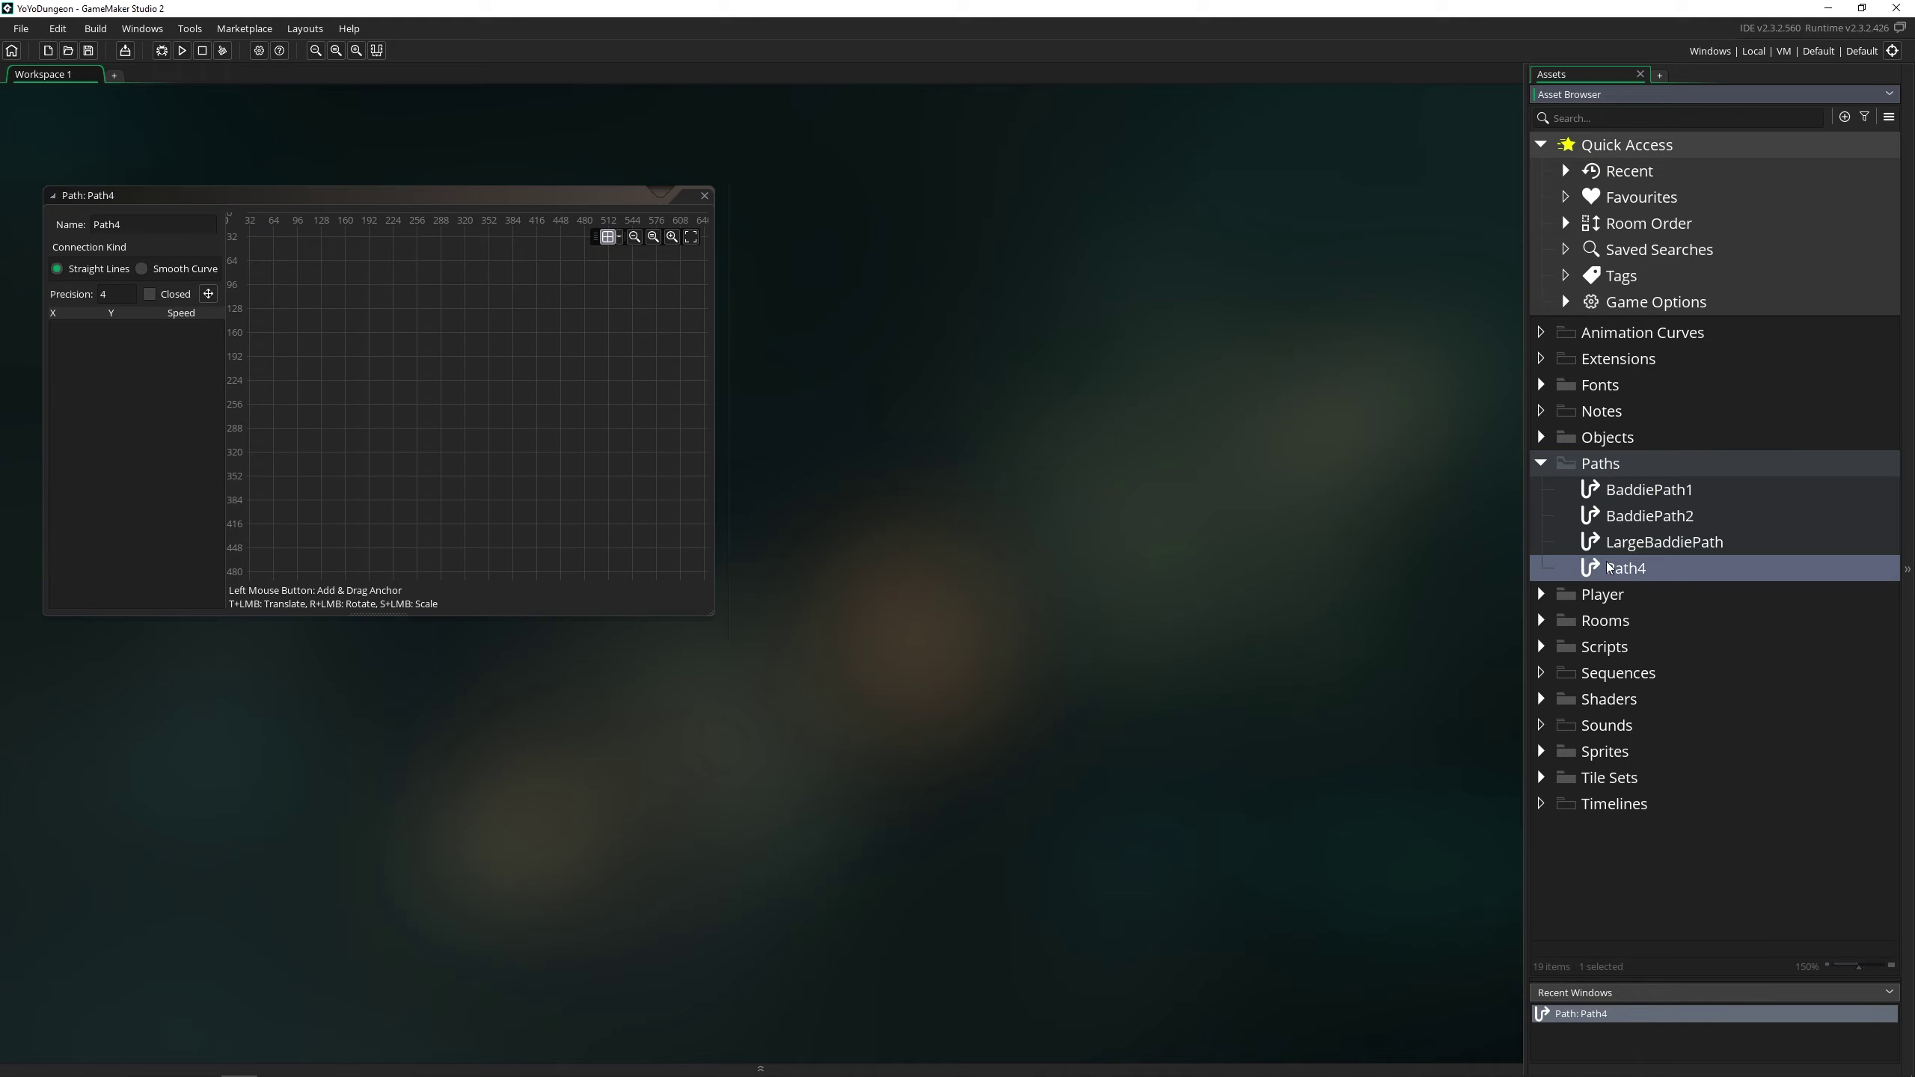
# Create several empty objects, Object19 onward, via the workspace menu and Alt+O.
pyautogui.rightClick(905, 378)
pyautogui.moveTo(940, 389)
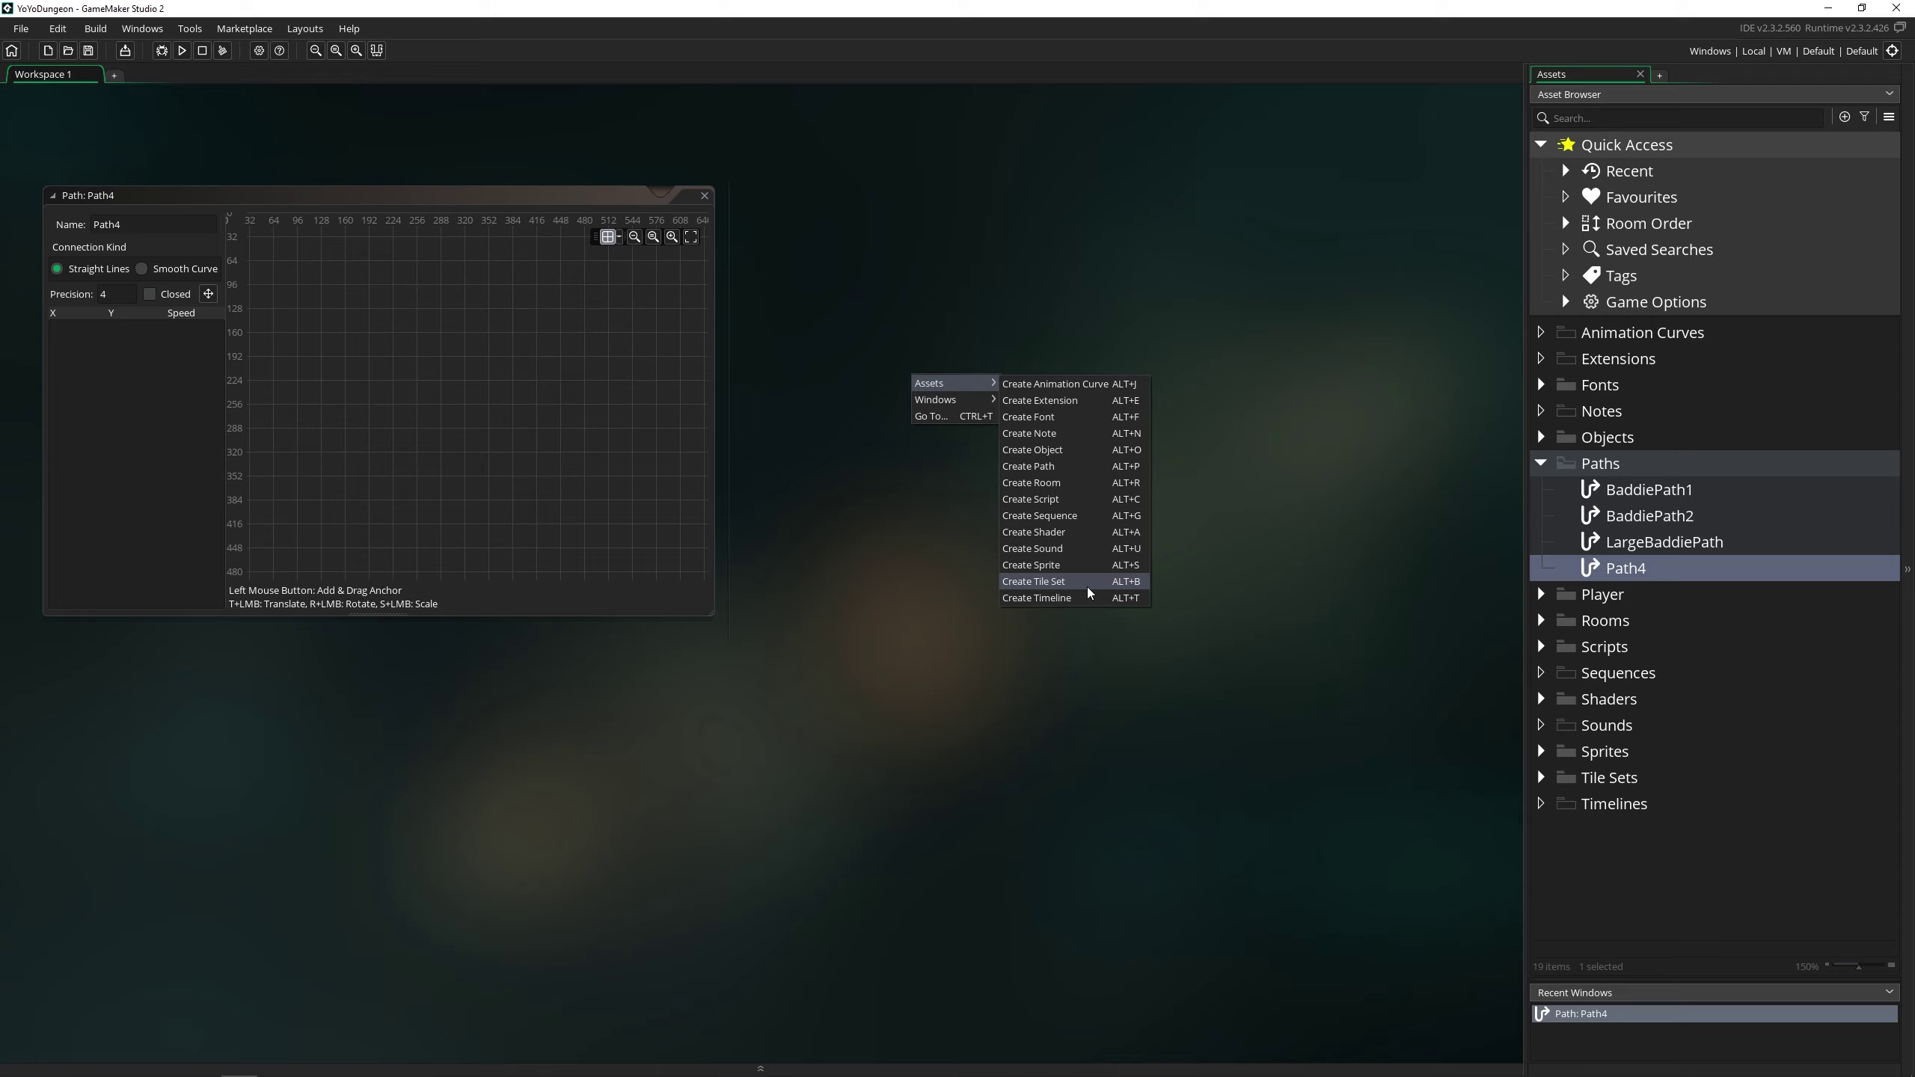
pyautogui.click(1103, 459)
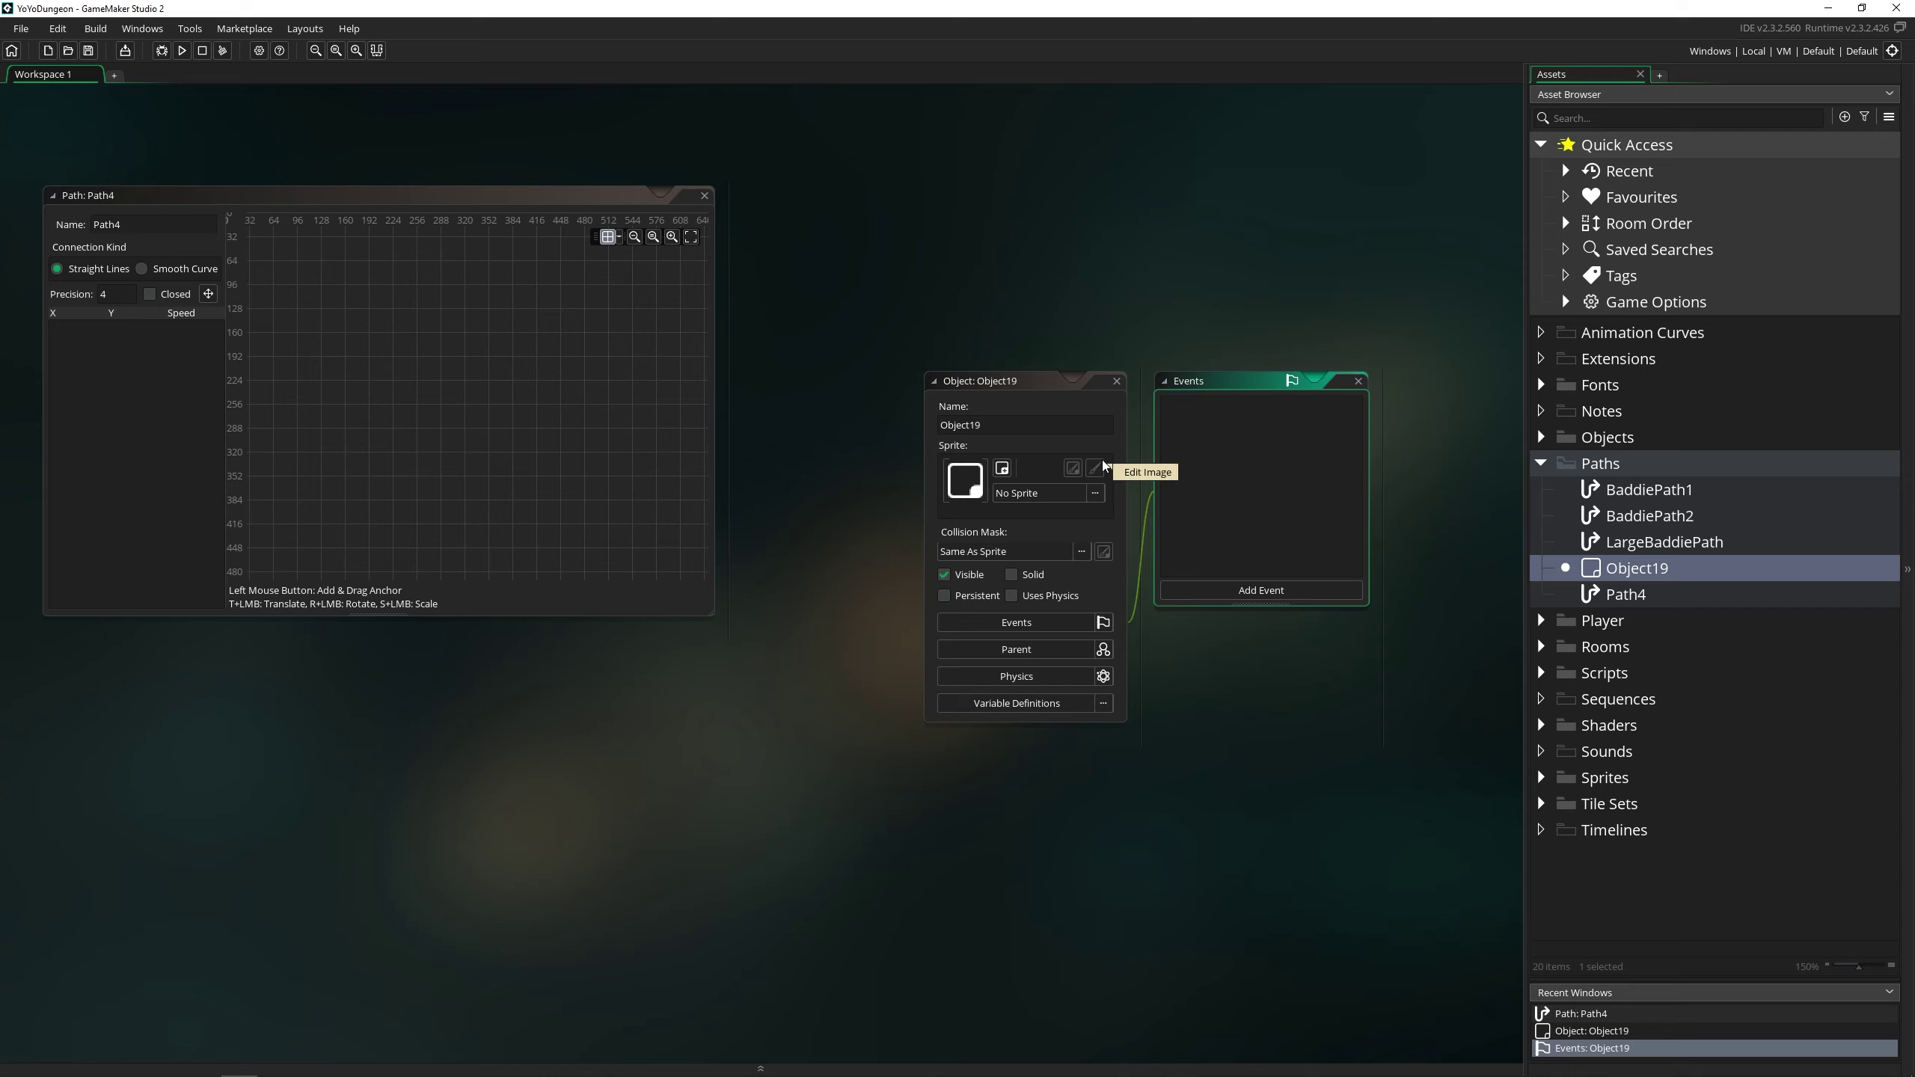
pyautogui.hotkey('alt', 'o')
pyautogui.hotkey('alt', 'o')
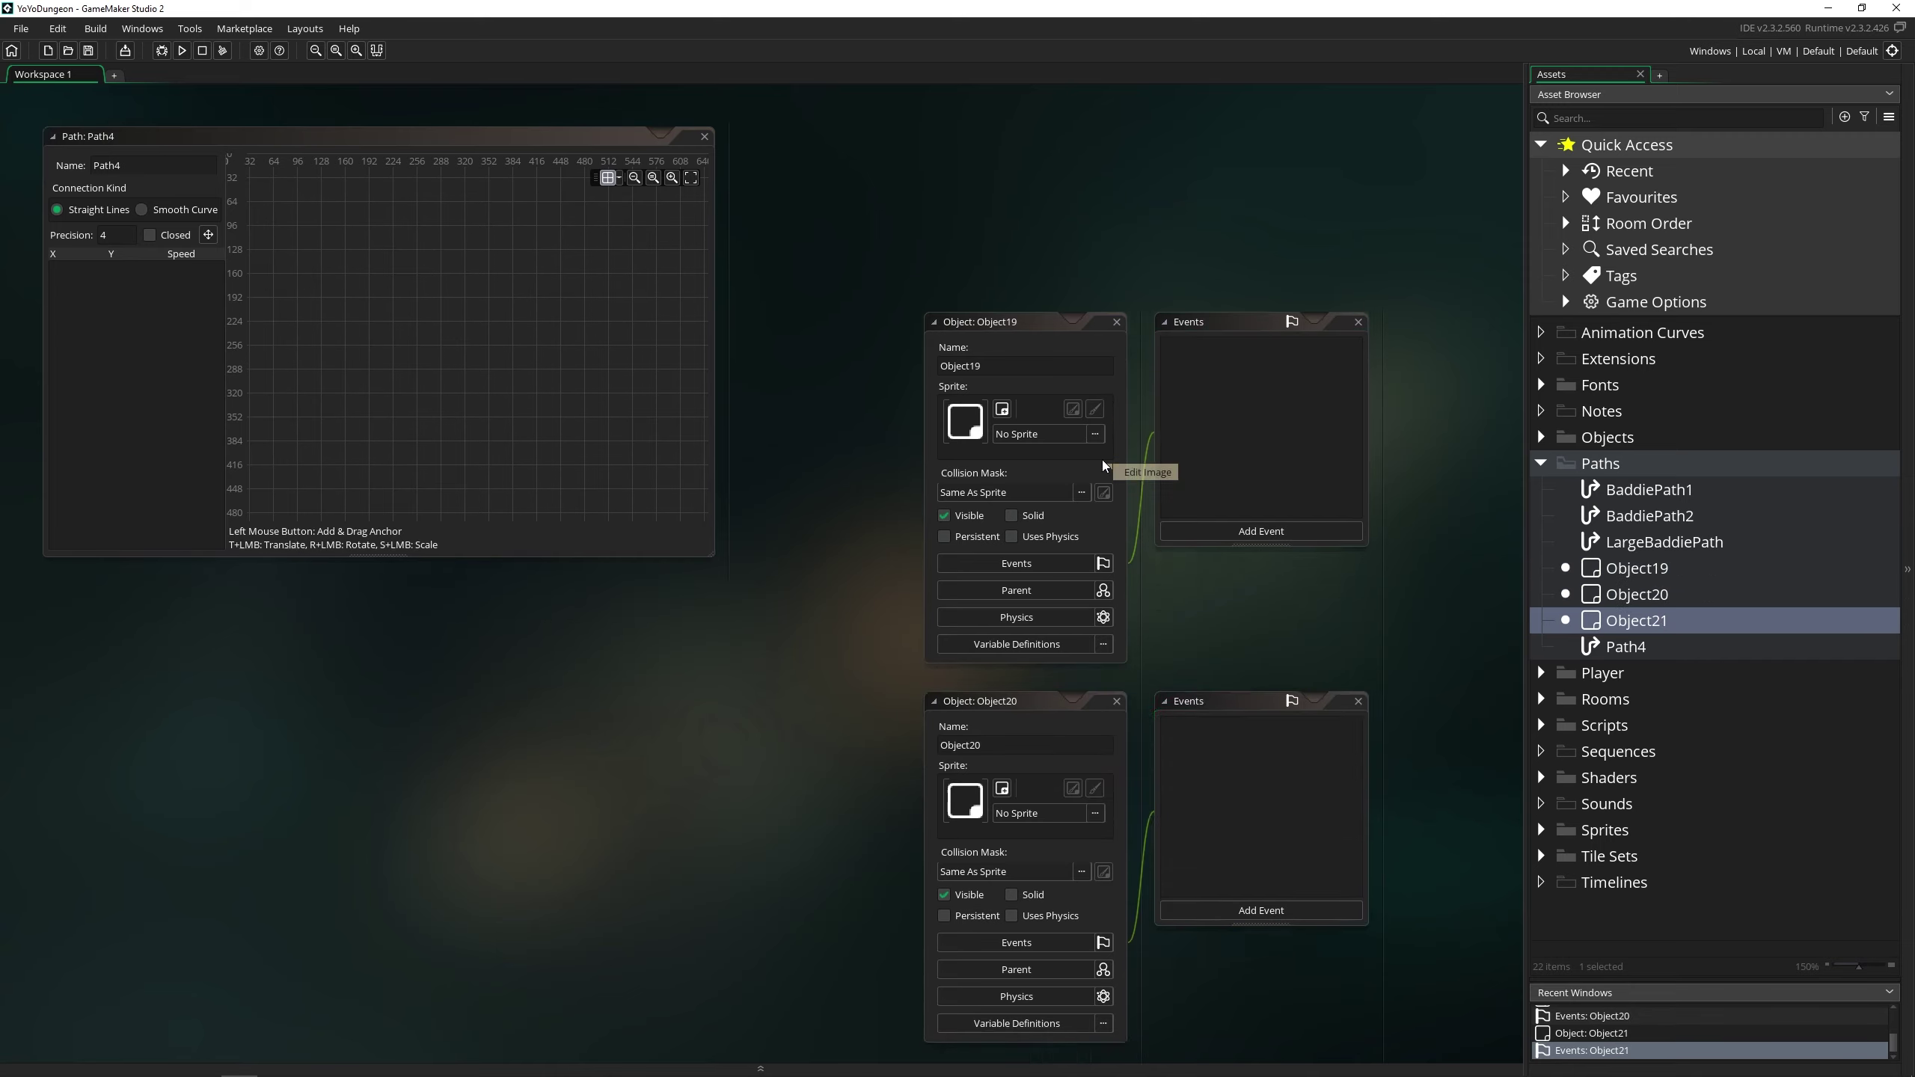
pyautogui.hotkey('alt', 'o')
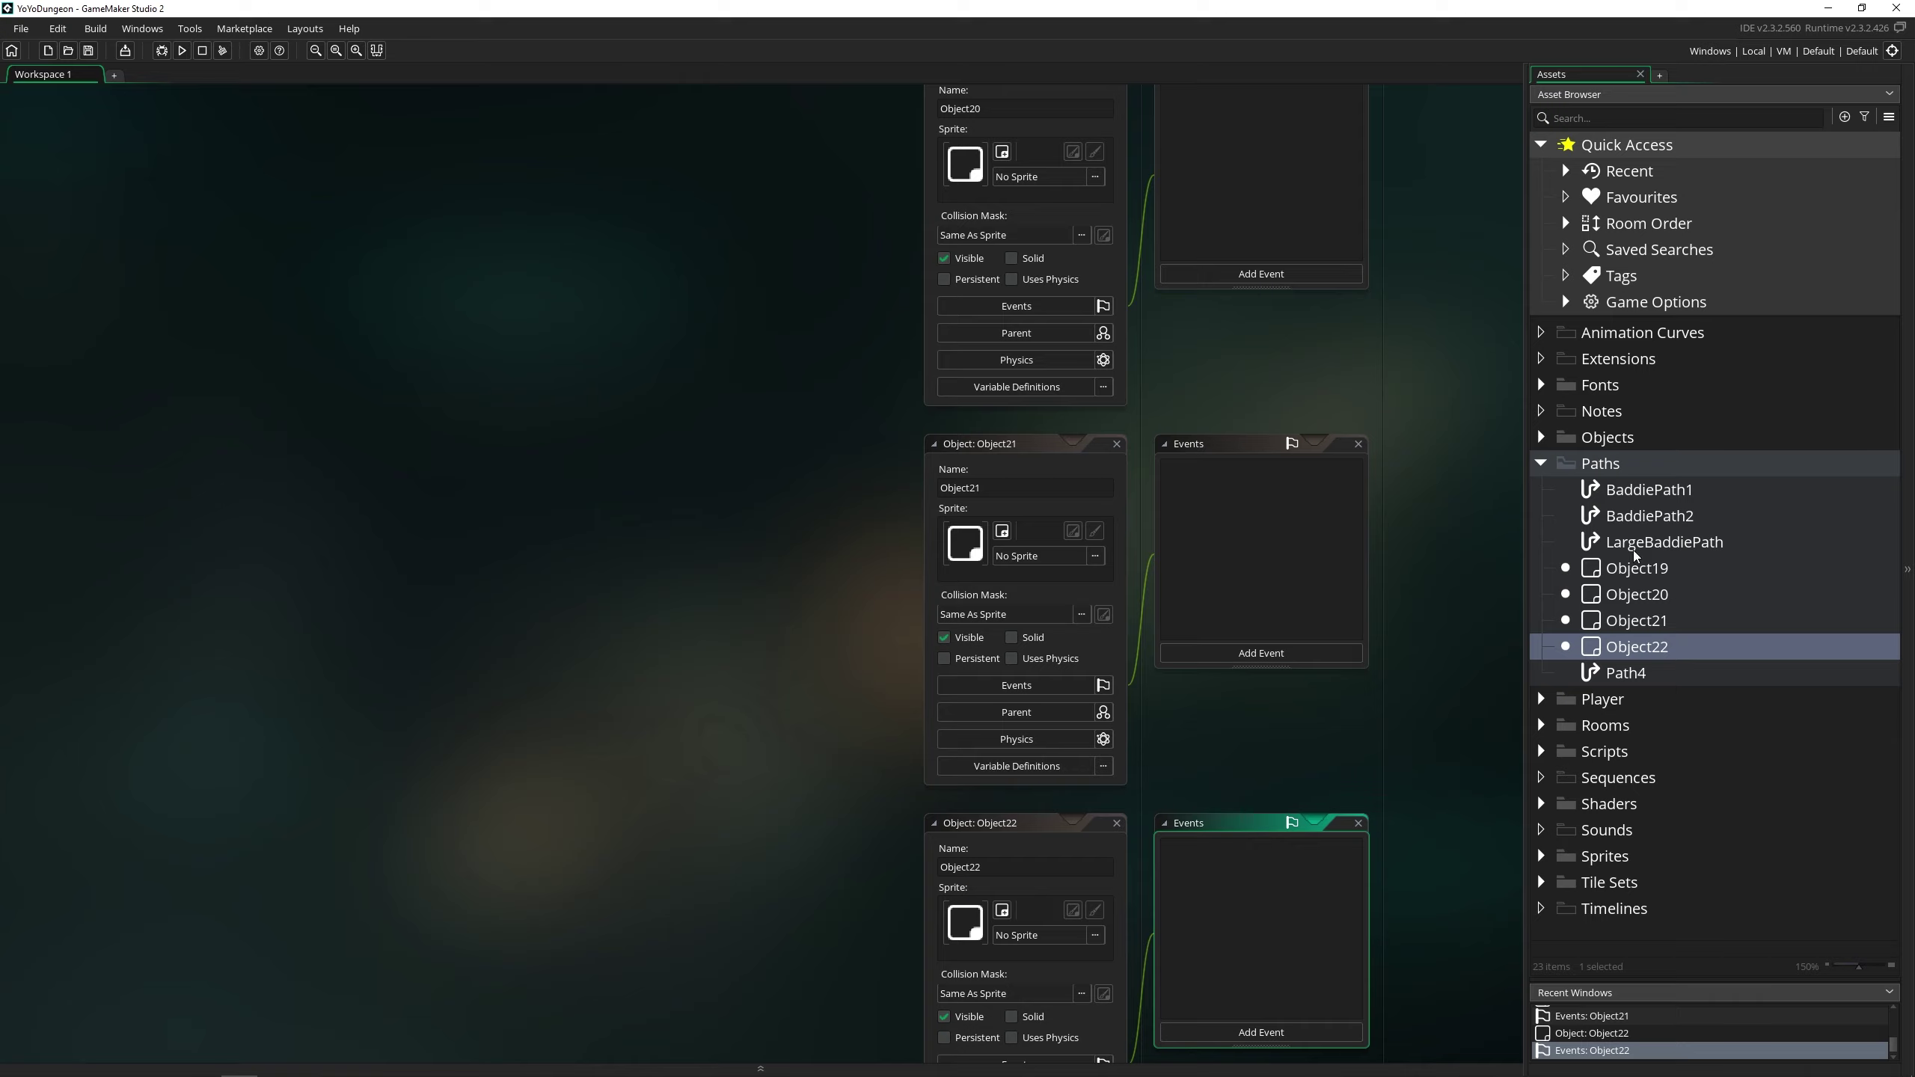
# Select Object19 through Path4 and delete all five assets.
pyautogui.click(1633, 568)
pyautogui.keyDown('shift'); pyautogui.click(1647, 674); pyautogui.keyUp('shift')
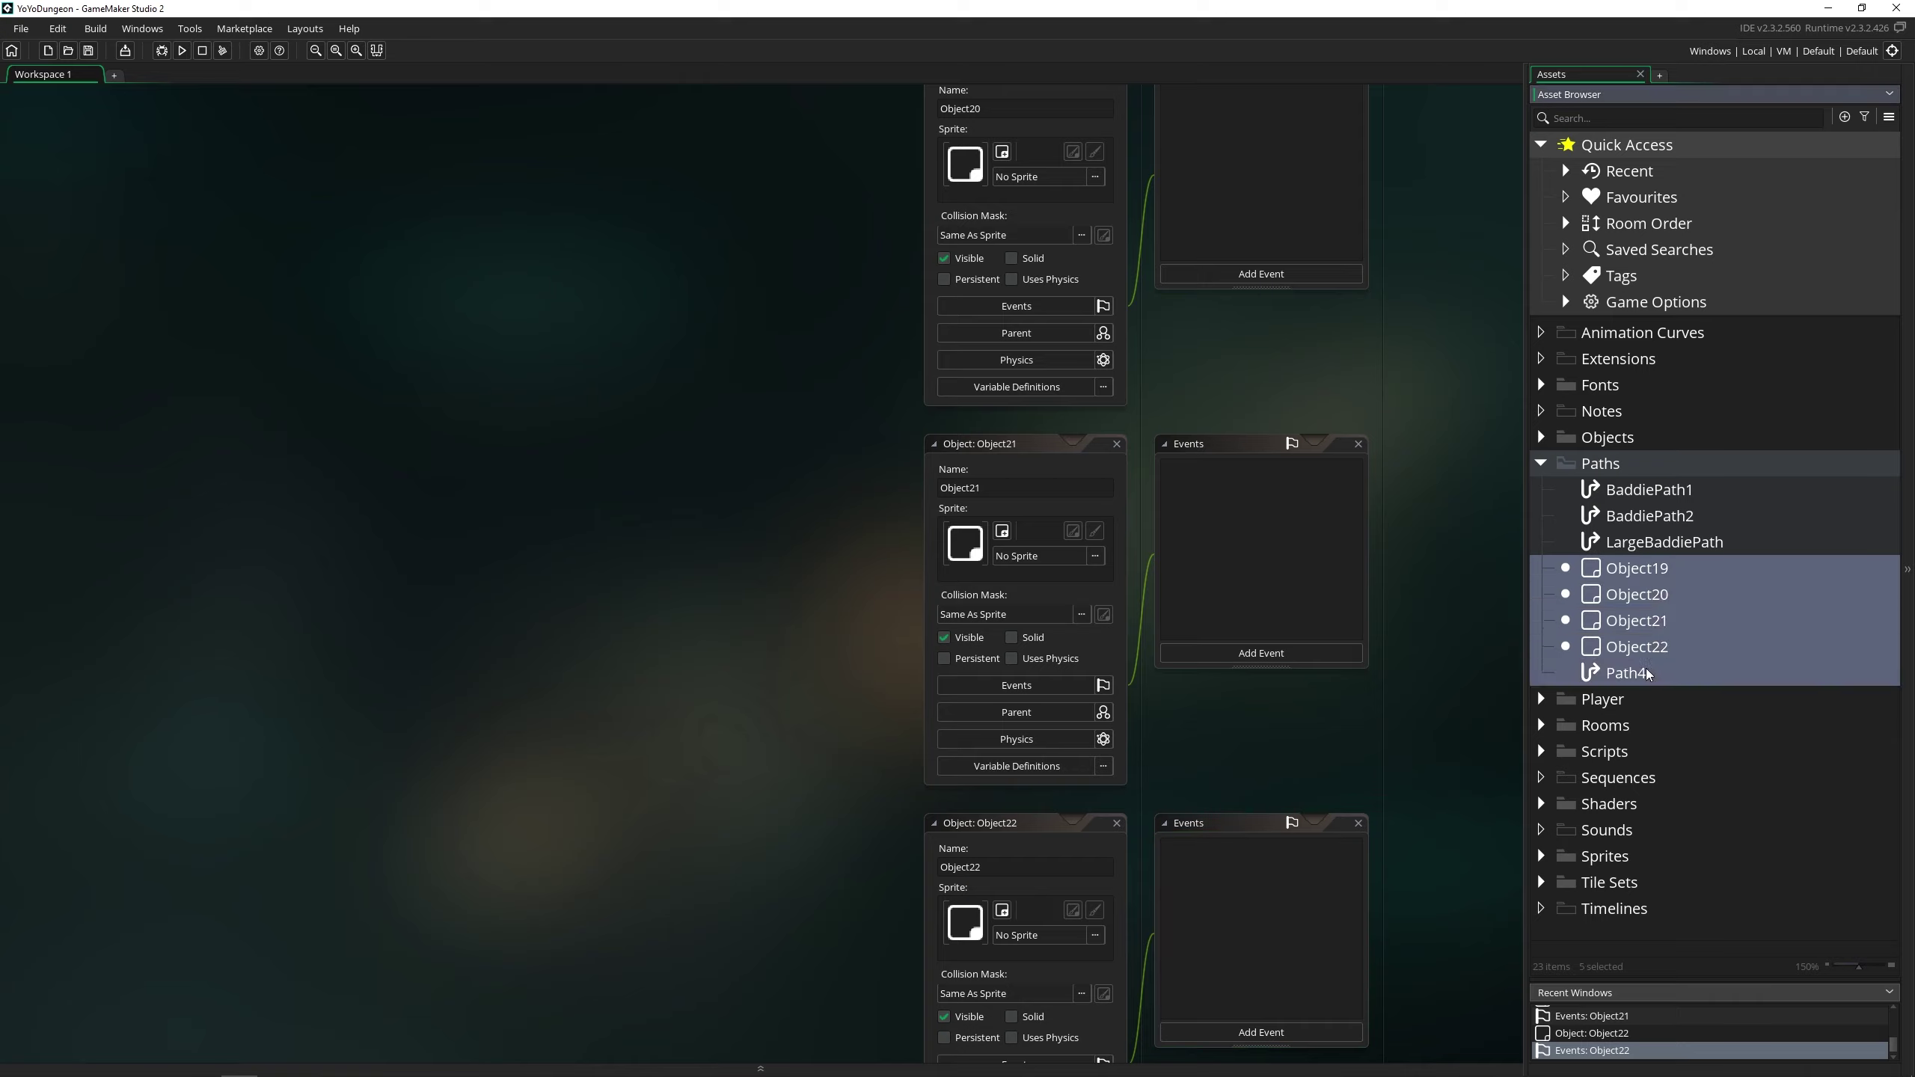
pyautogui.press('Delete')
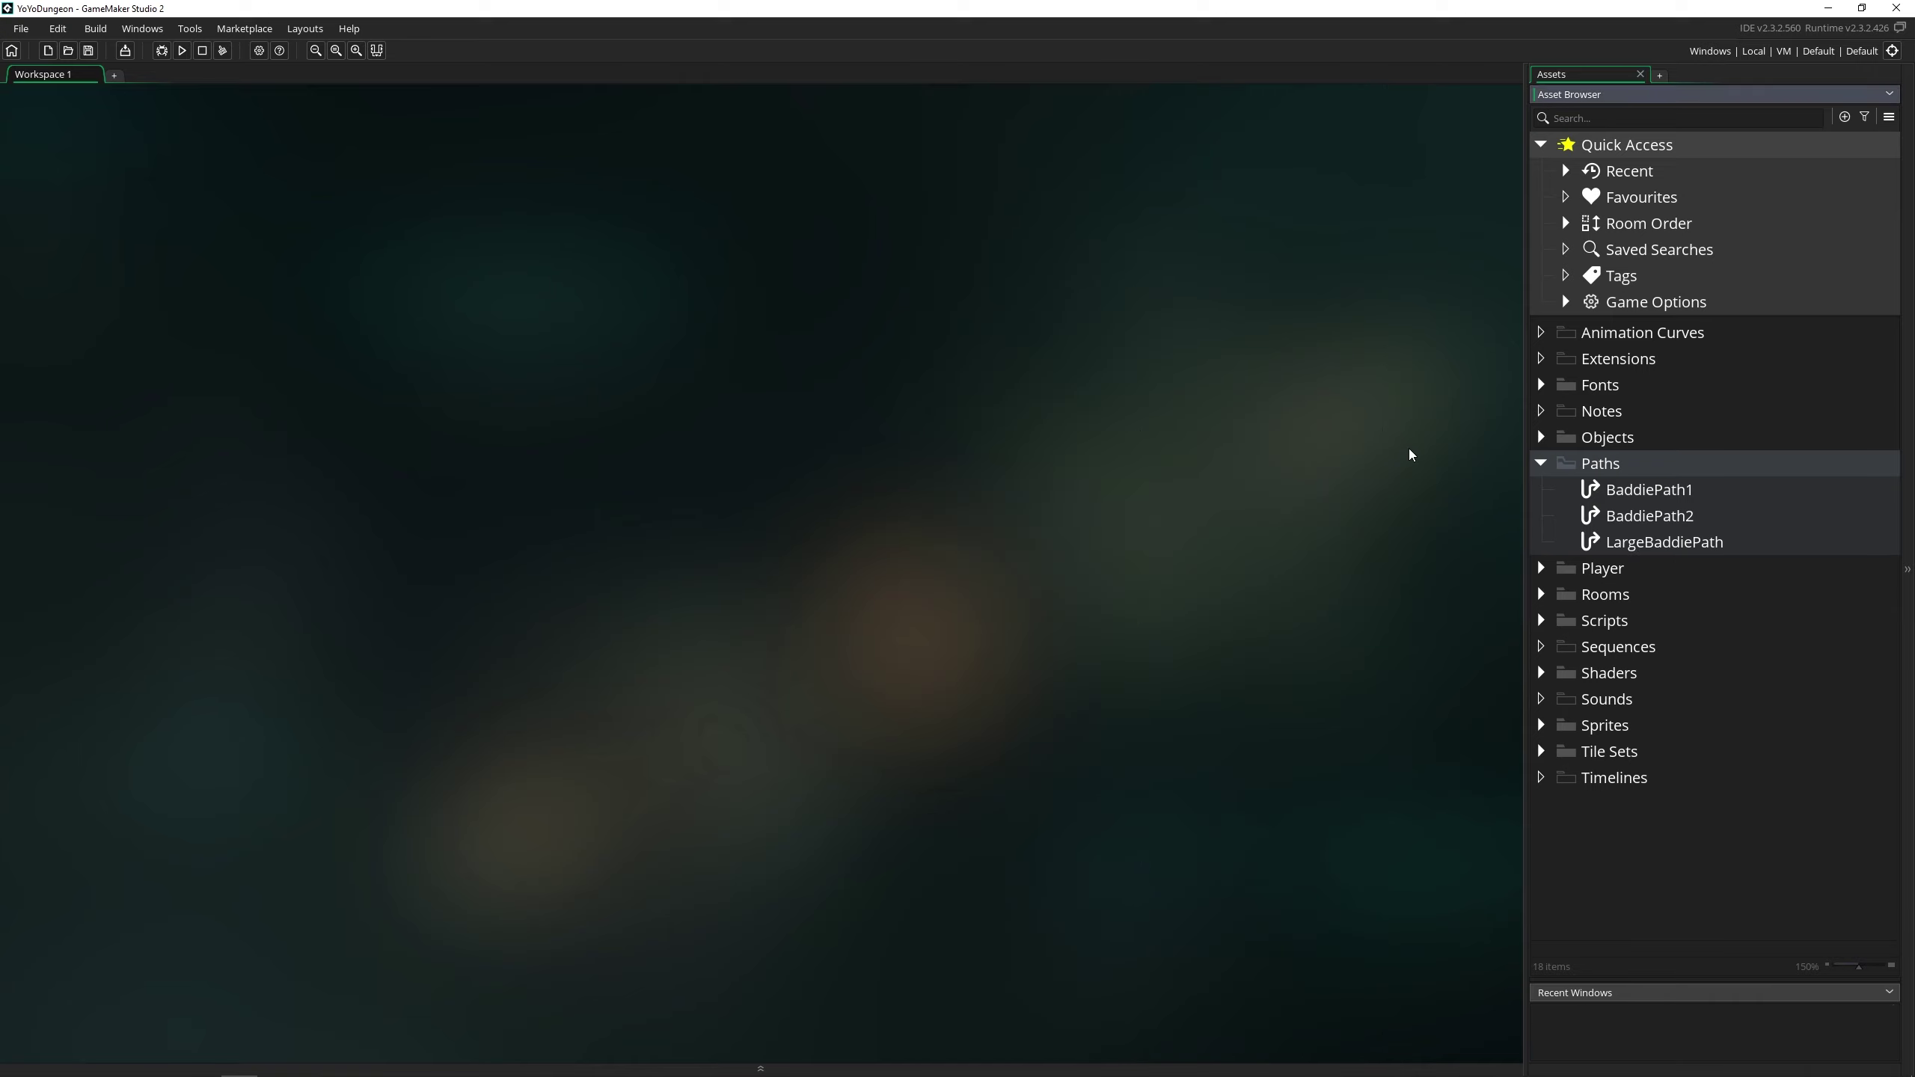
# Batch-create four fonts, Font2 to Font5, with the Create Asset tool.
pyautogui.click(1845, 117)
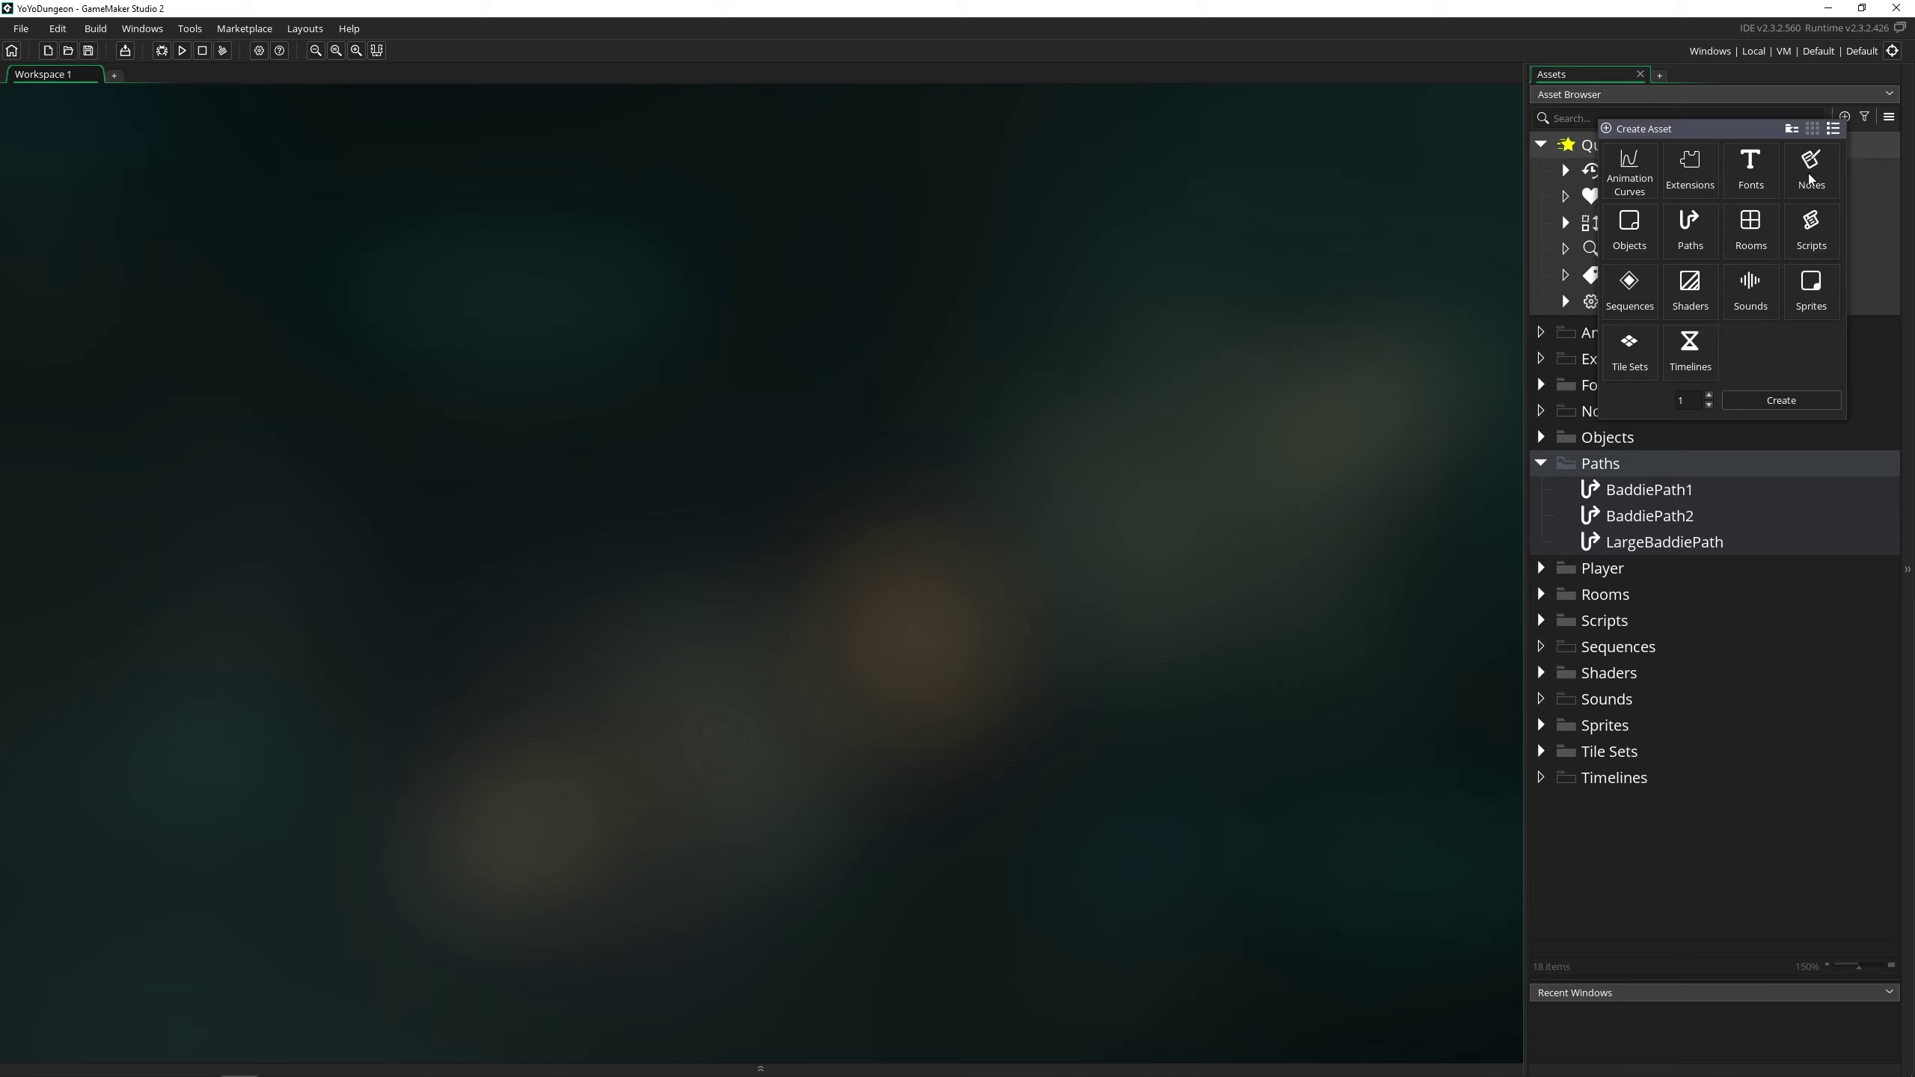
pyautogui.click(1749, 179)
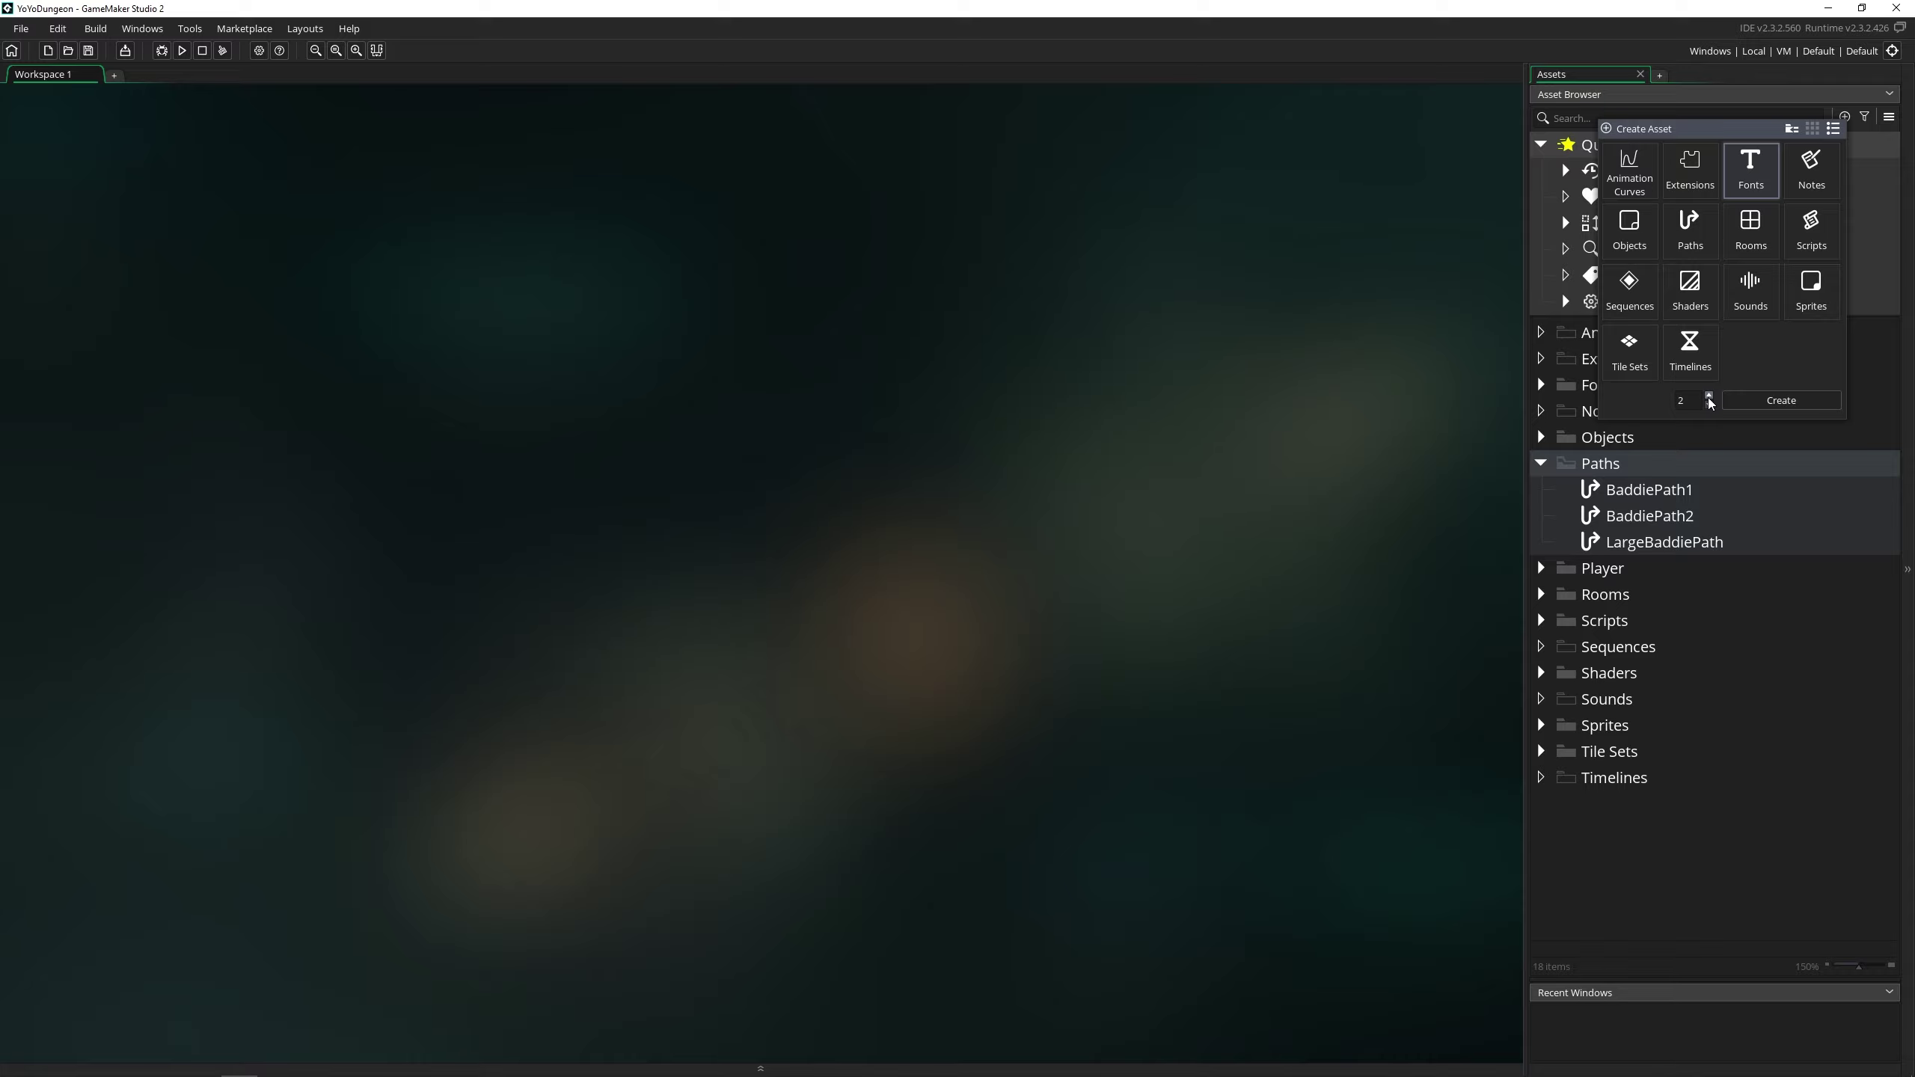
pyautogui.click(1755, 399)
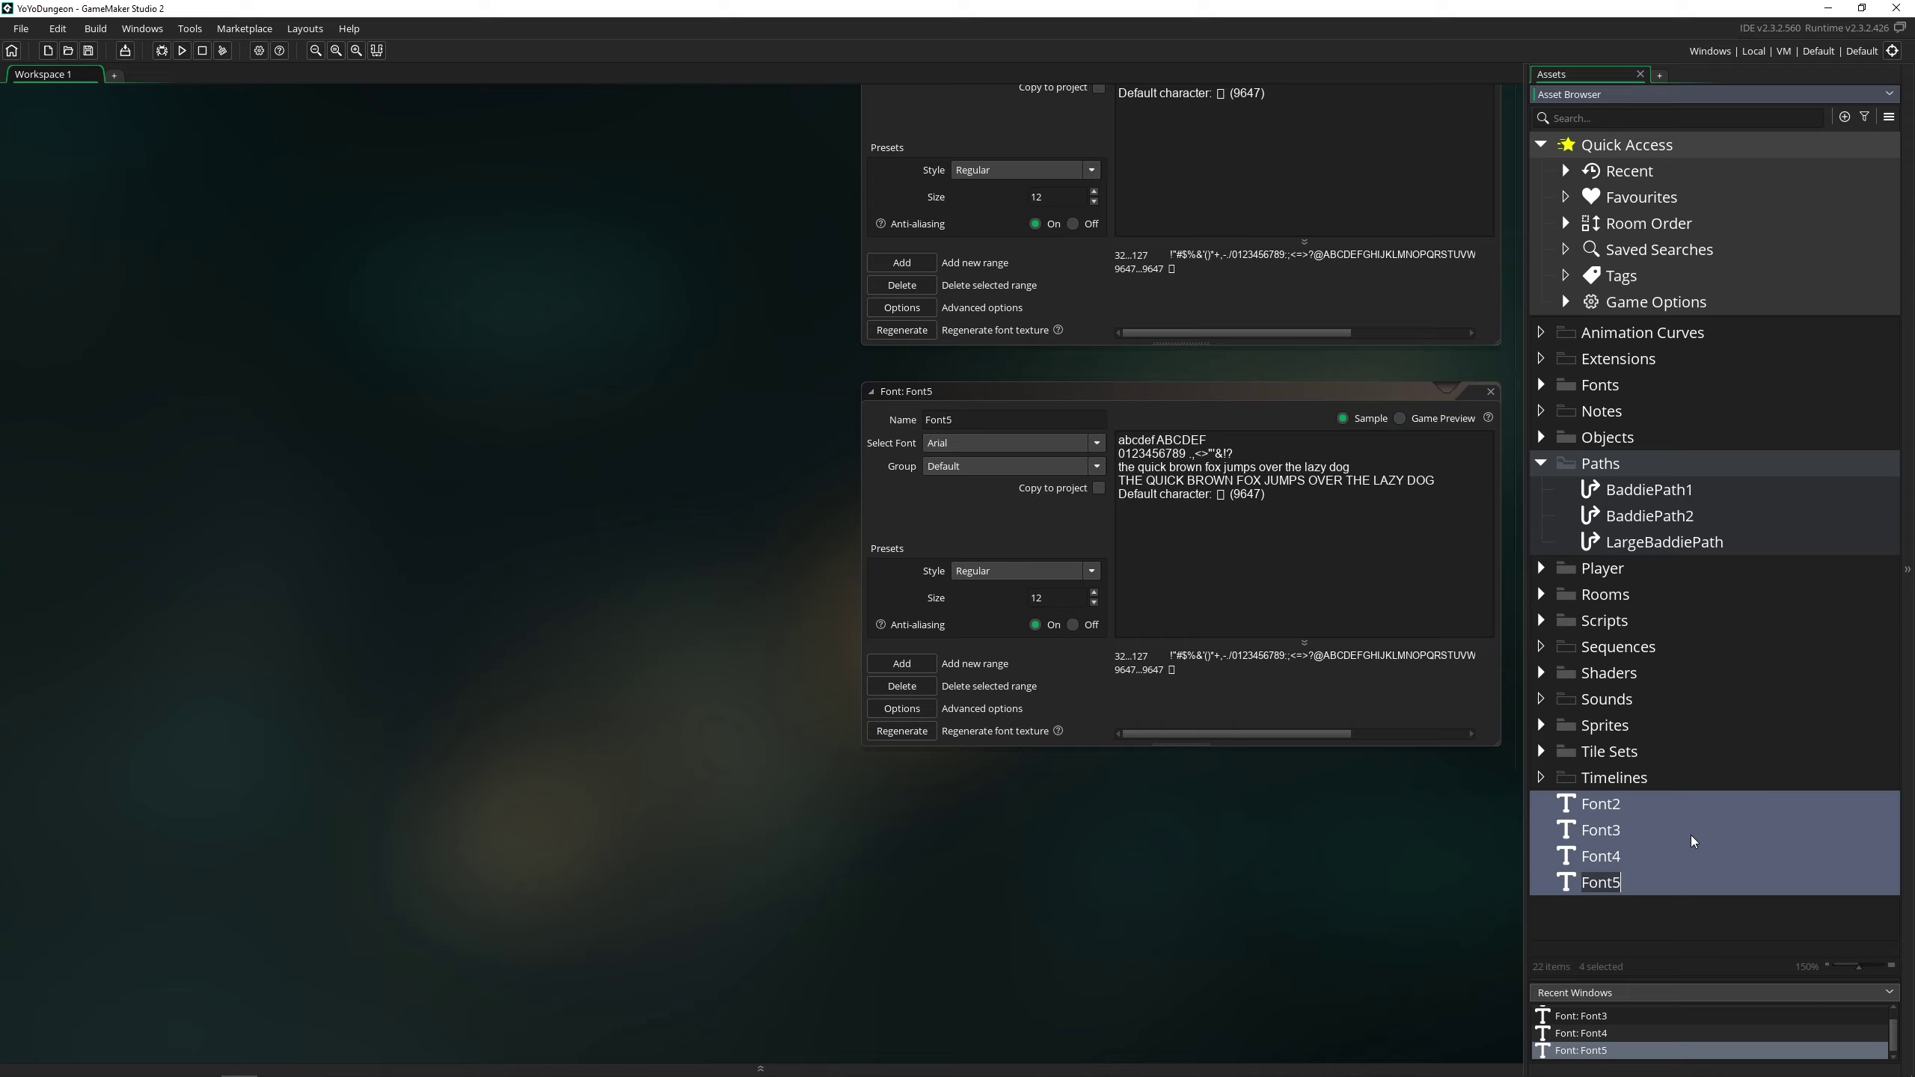
pyautogui.press('Return')
# Move the four new fonts into the Fonts folder, then delete them.
pyautogui.moveTo(1599, 803); pyautogui.dragTo(1599, 397)
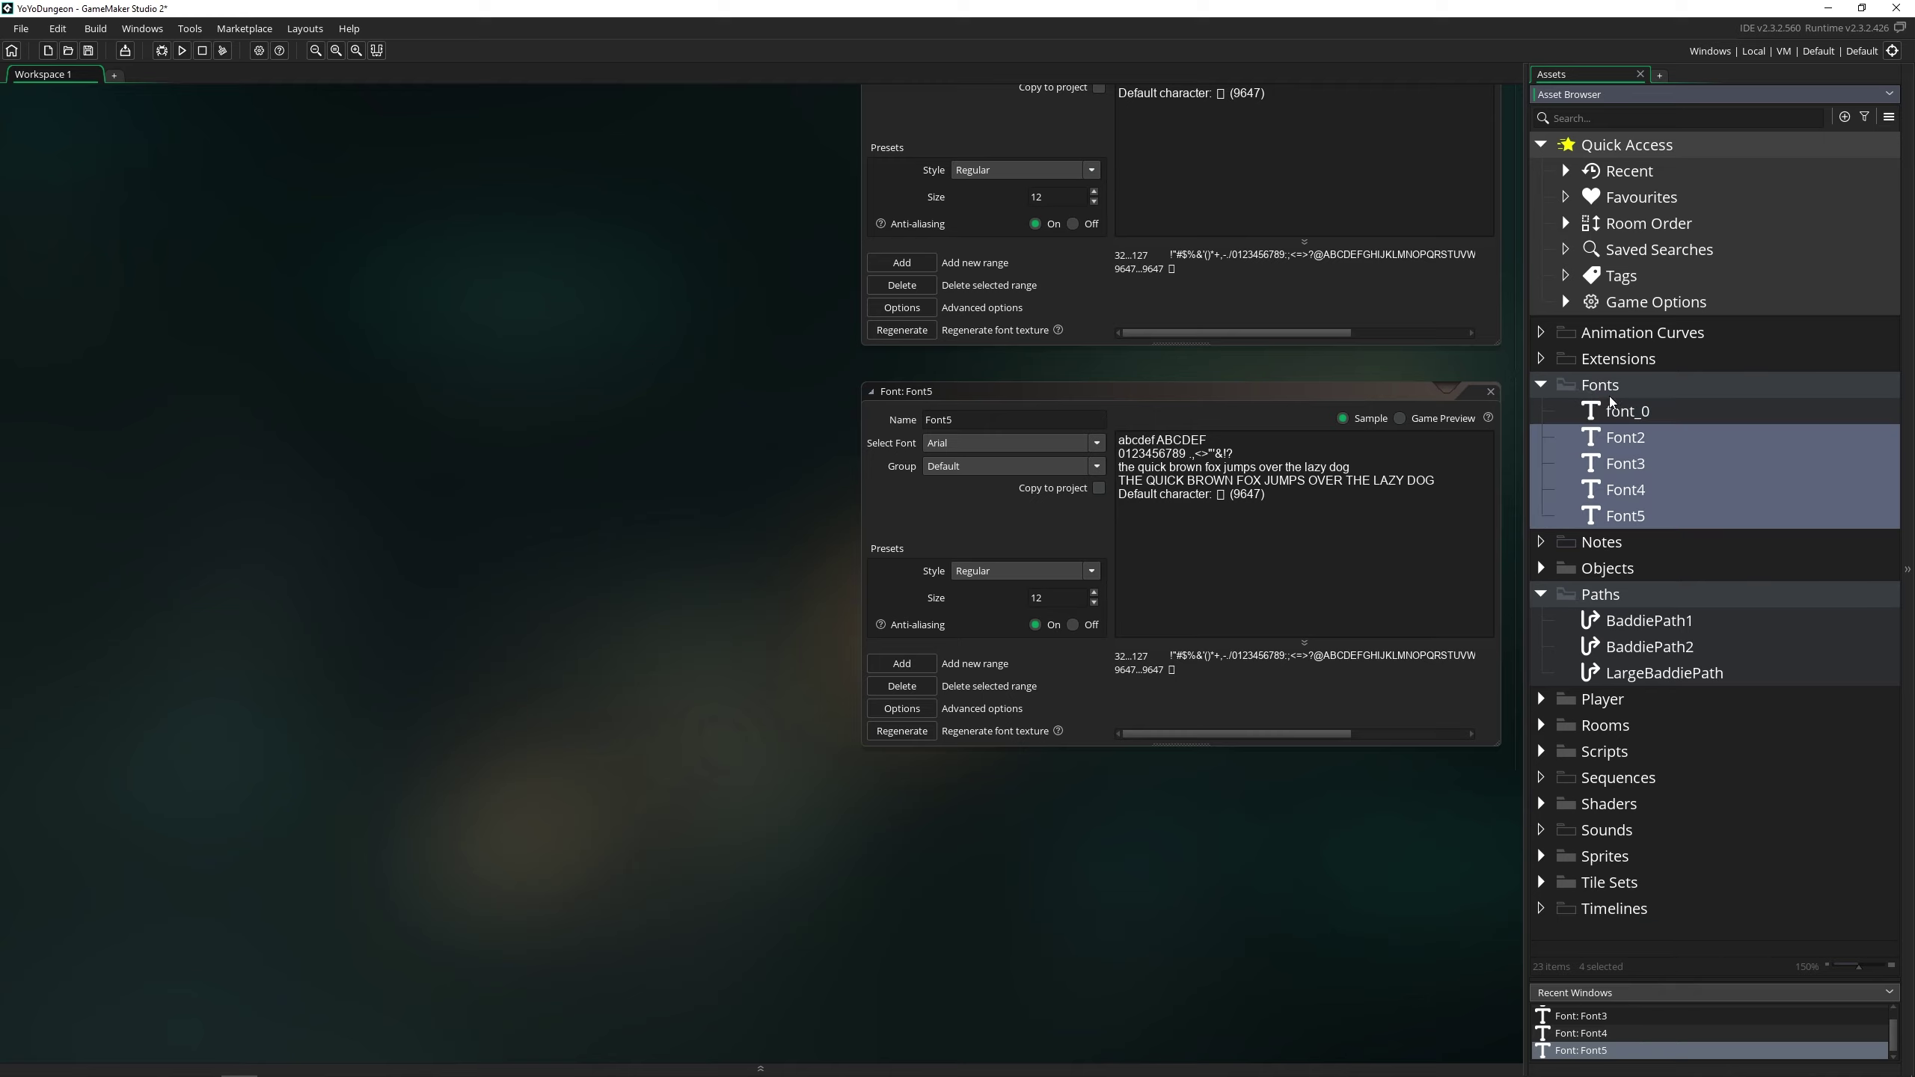
pyautogui.rightClick(1671, 438)
pyautogui.click(1754, 561)
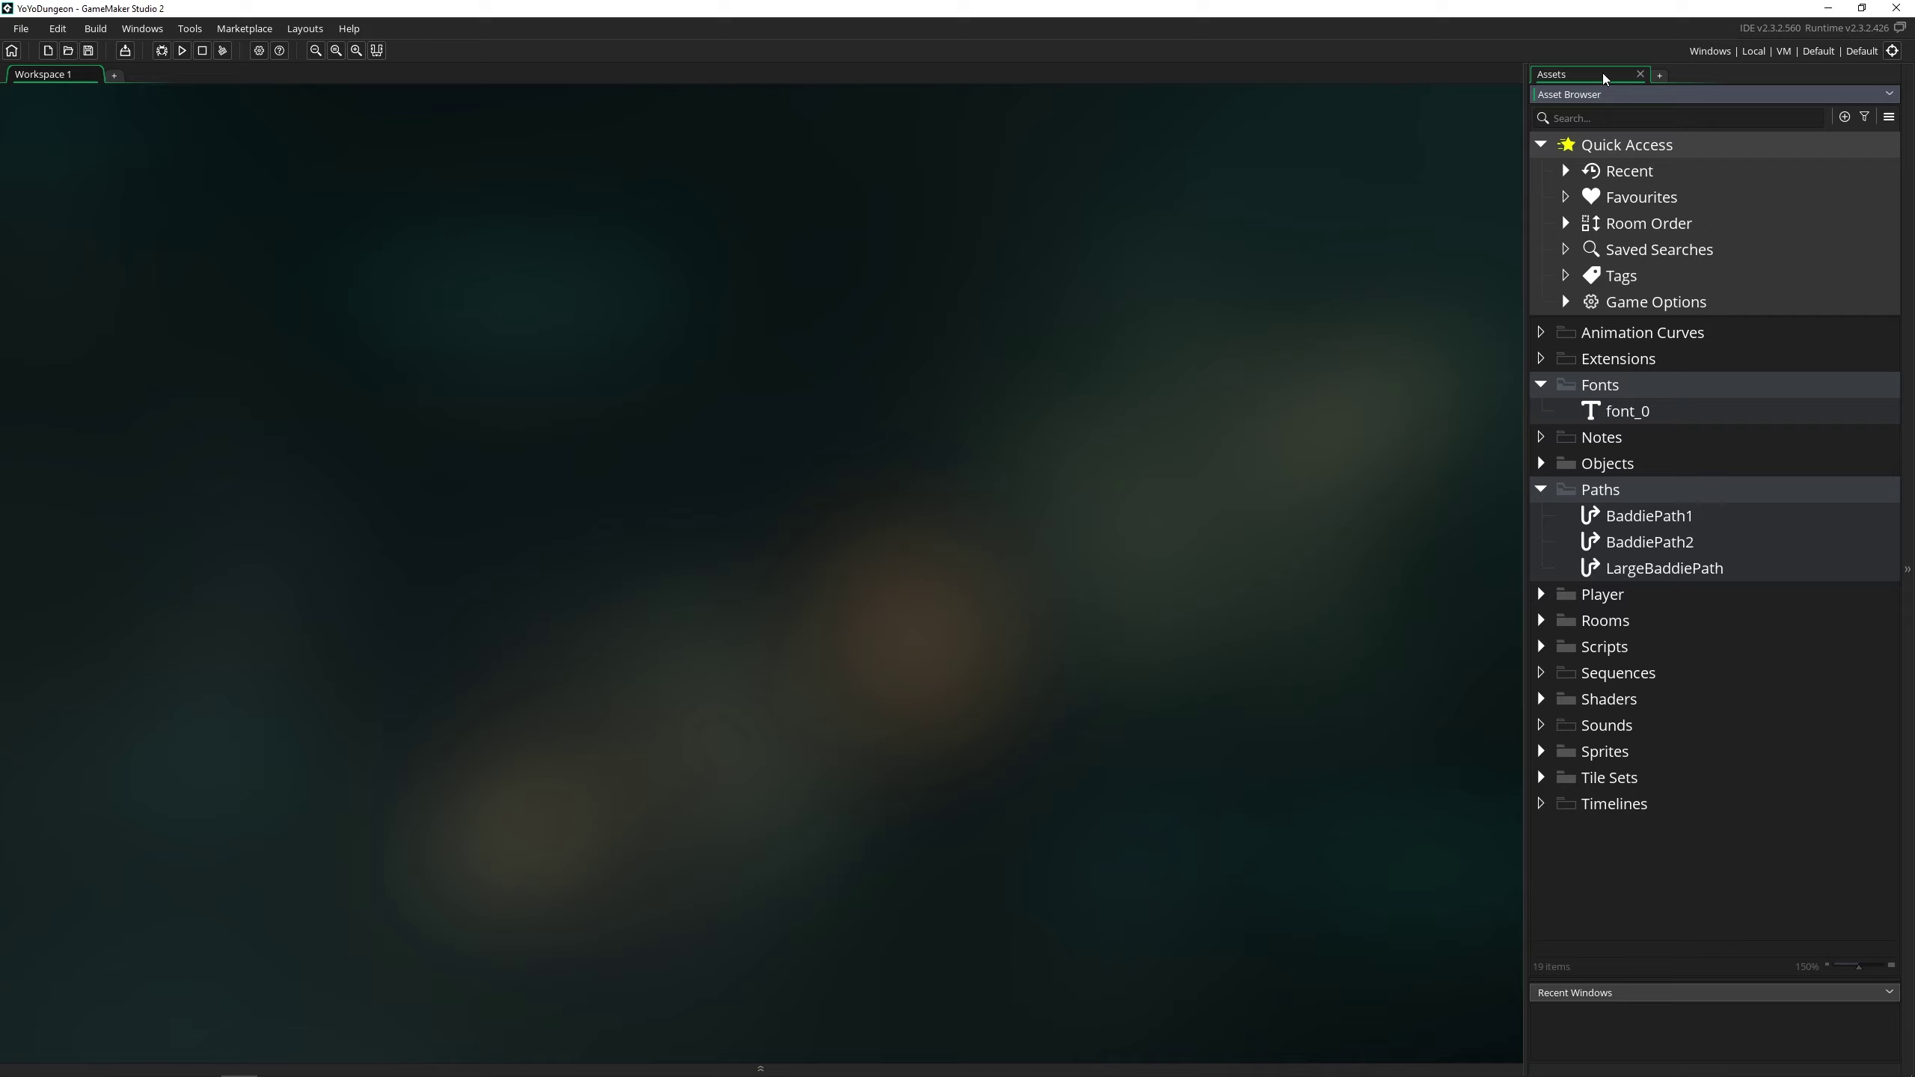
# Dock the asset browser left, then bottom with a taller dock, then back on the right.
pyautogui.moveTo(1605, 78); pyautogui.dragTo(34, 110)
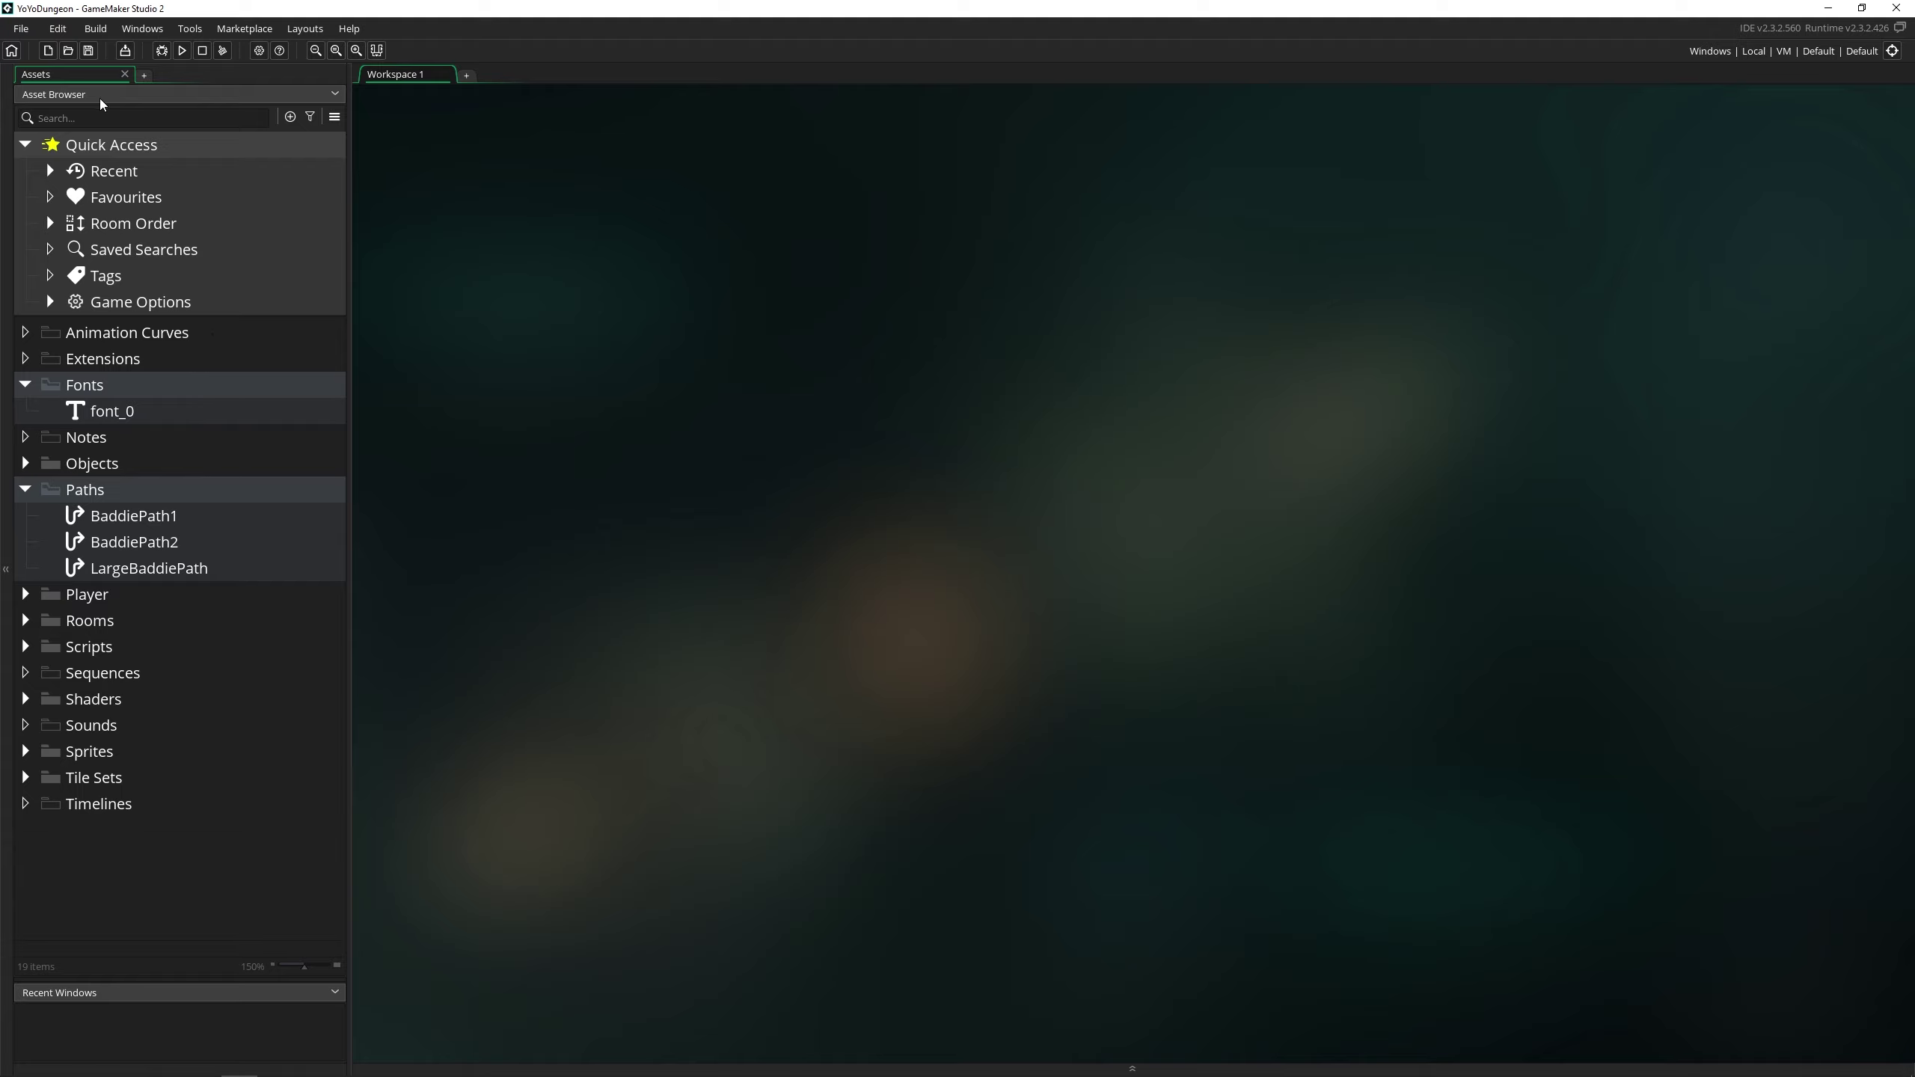
pyautogui.moveTo(86, 78); pyautogui.dragTo(835, 1047)
pyautogui.moveTo(961, 874); pyautogui.dragTo(923, 826)
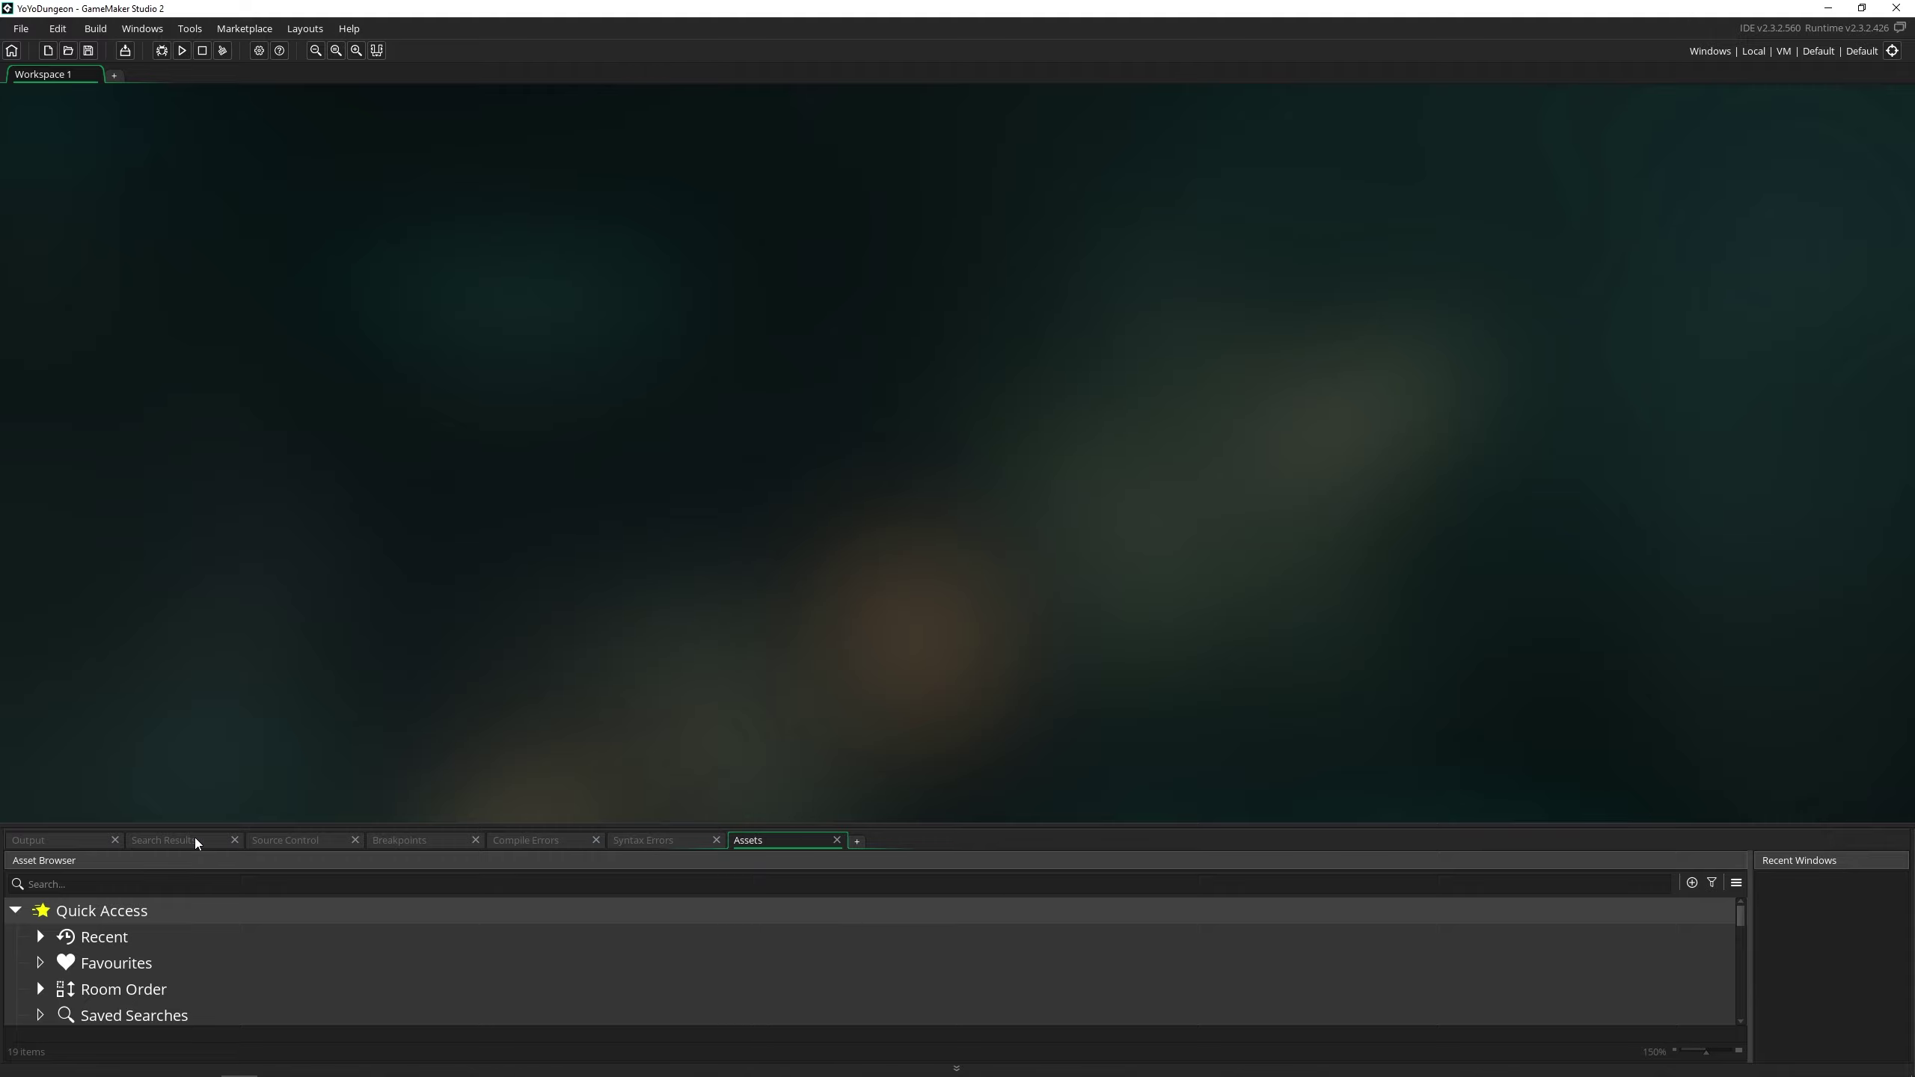
pyautogui.moveTo(769, 845); pyautogui.dragTo(1875, 93)
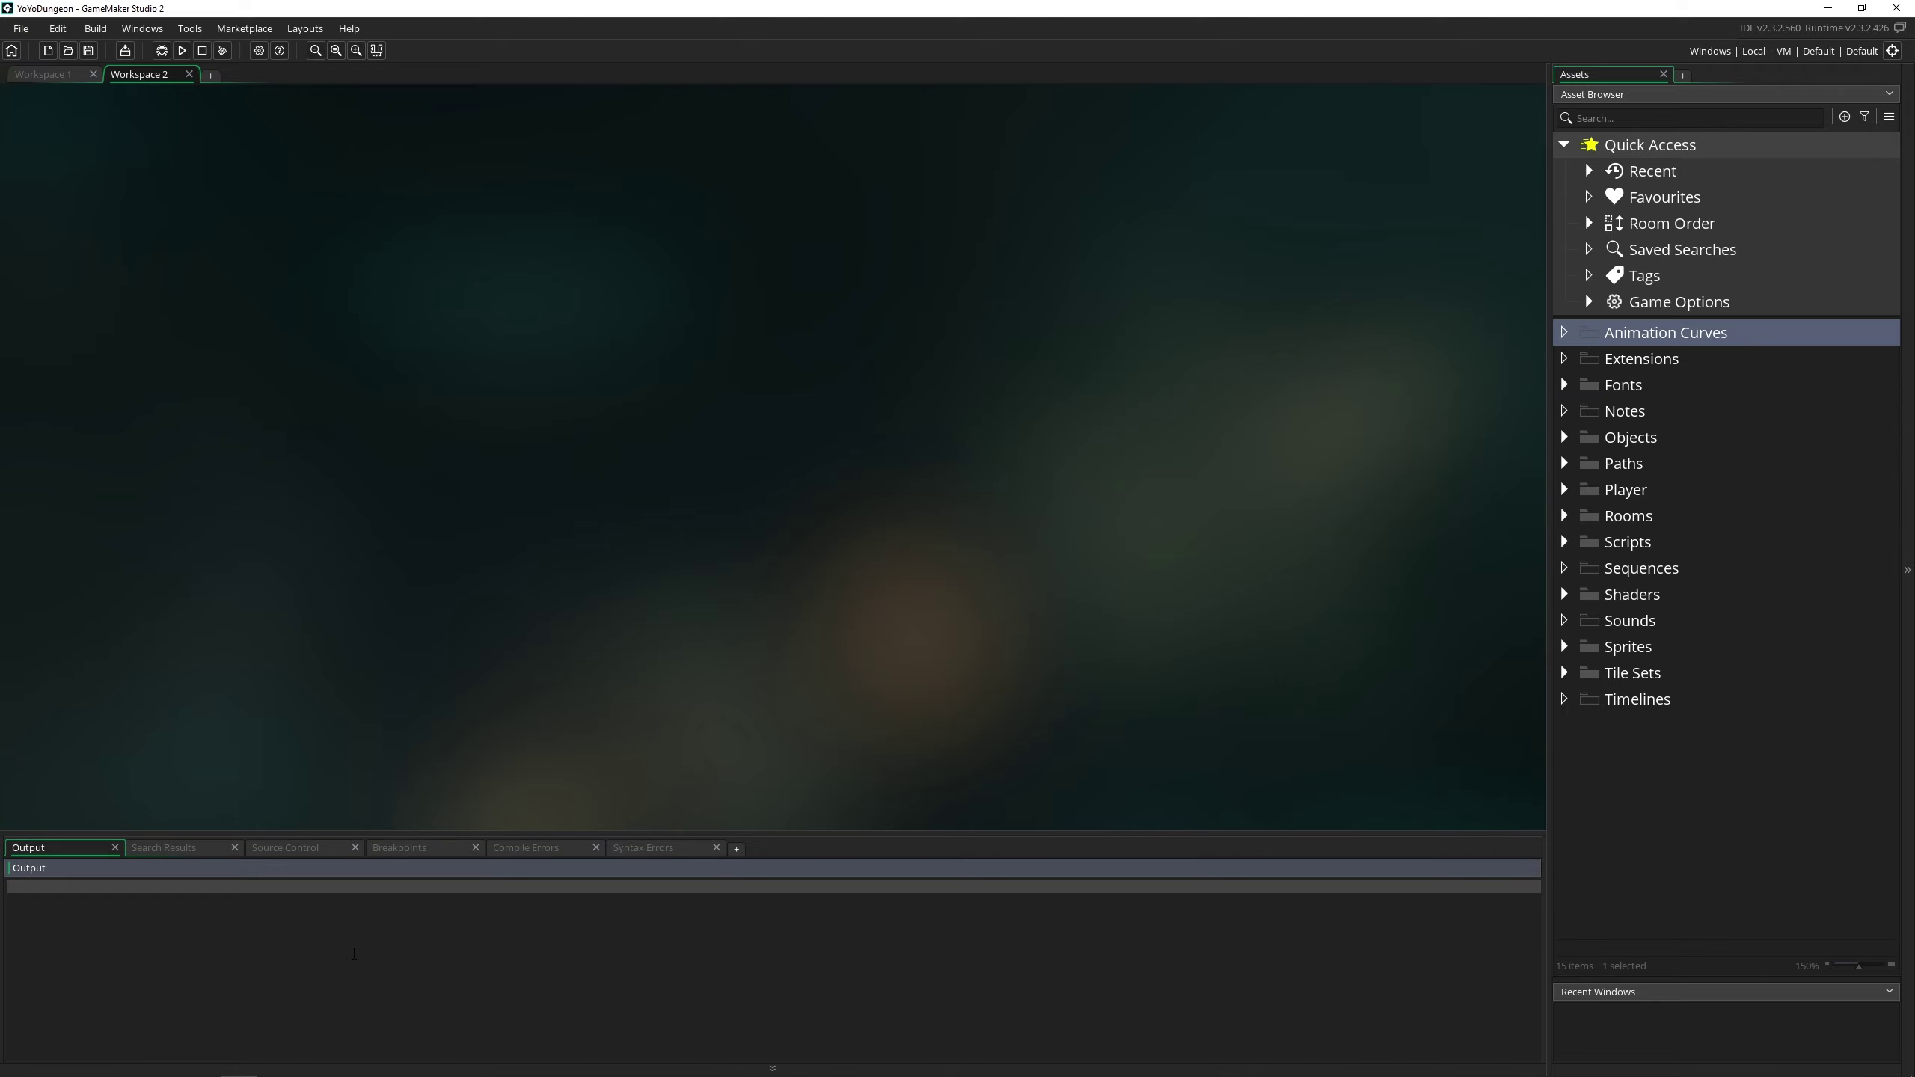
# Run the dungeon game with F5, close it, review the Output log, then show Search Results.
pyautogui.press('F5')
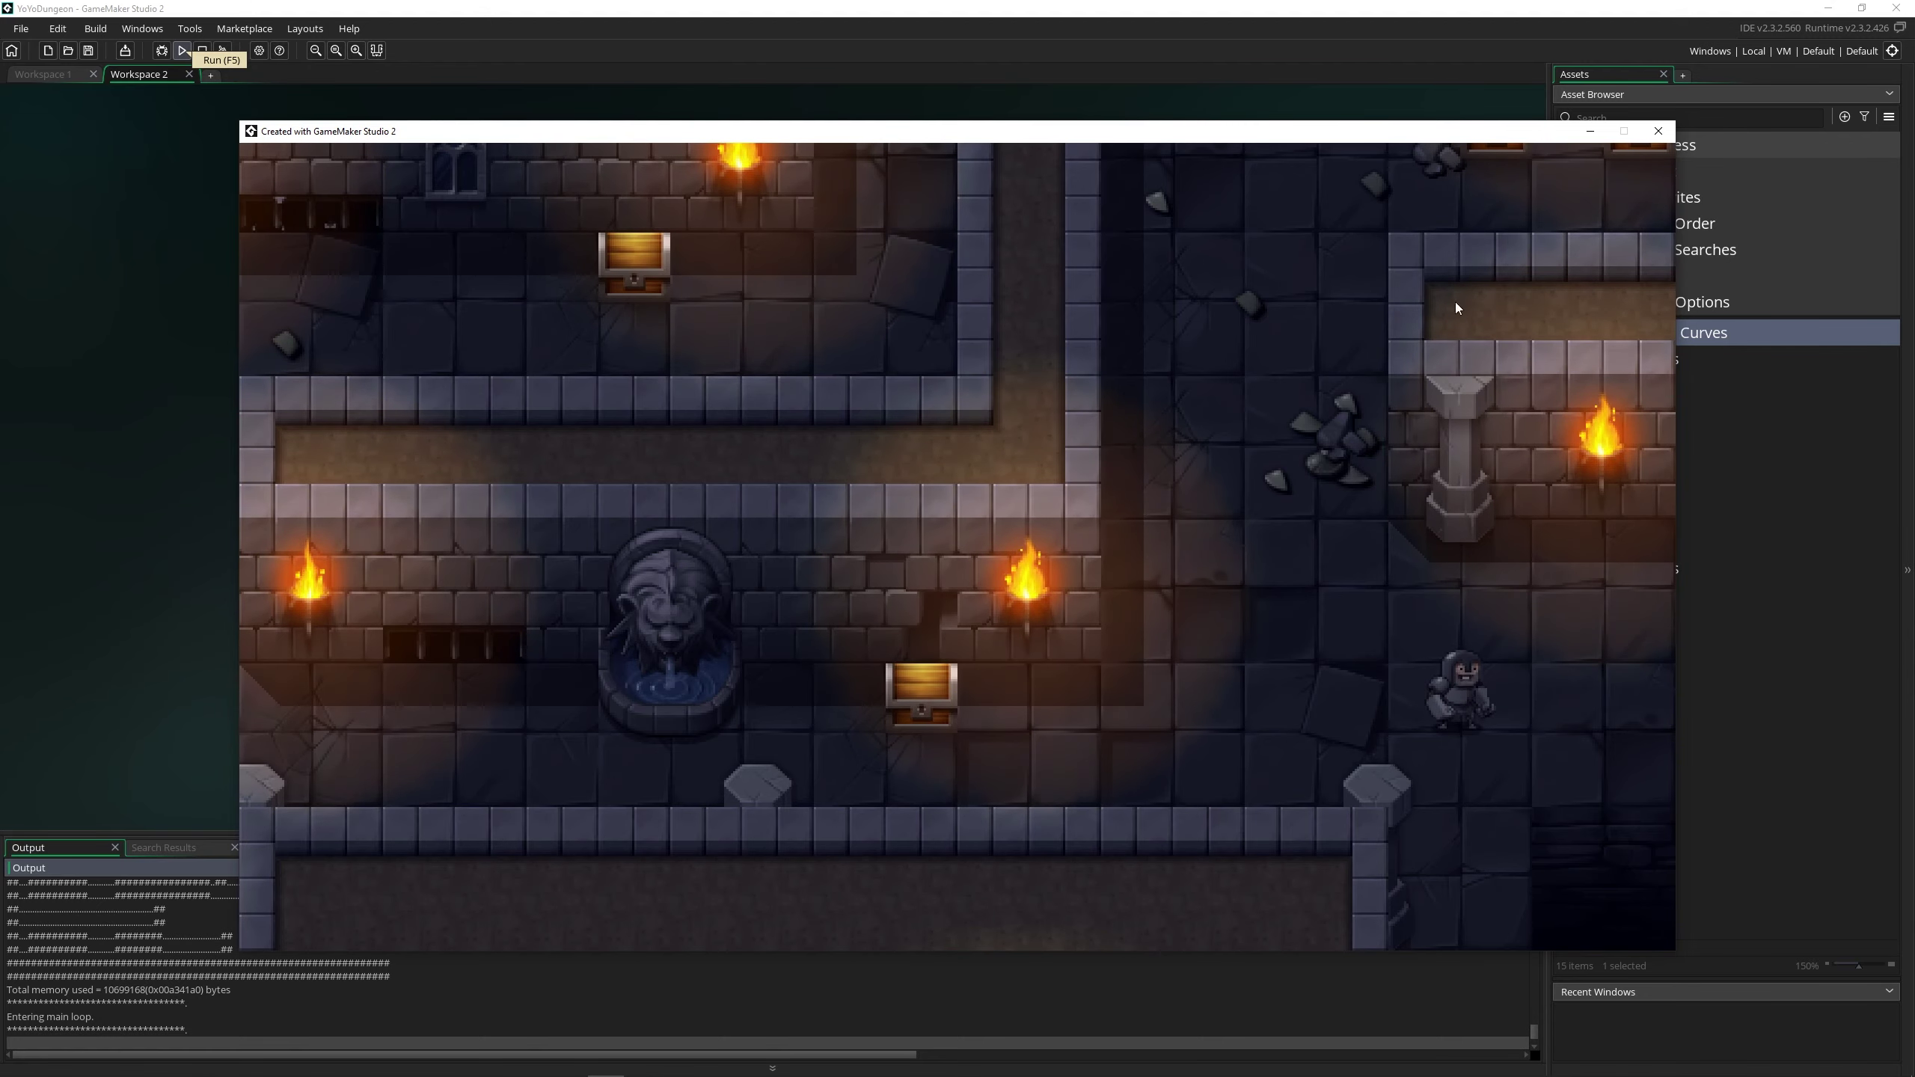
pyautogui.click(1670, 128)
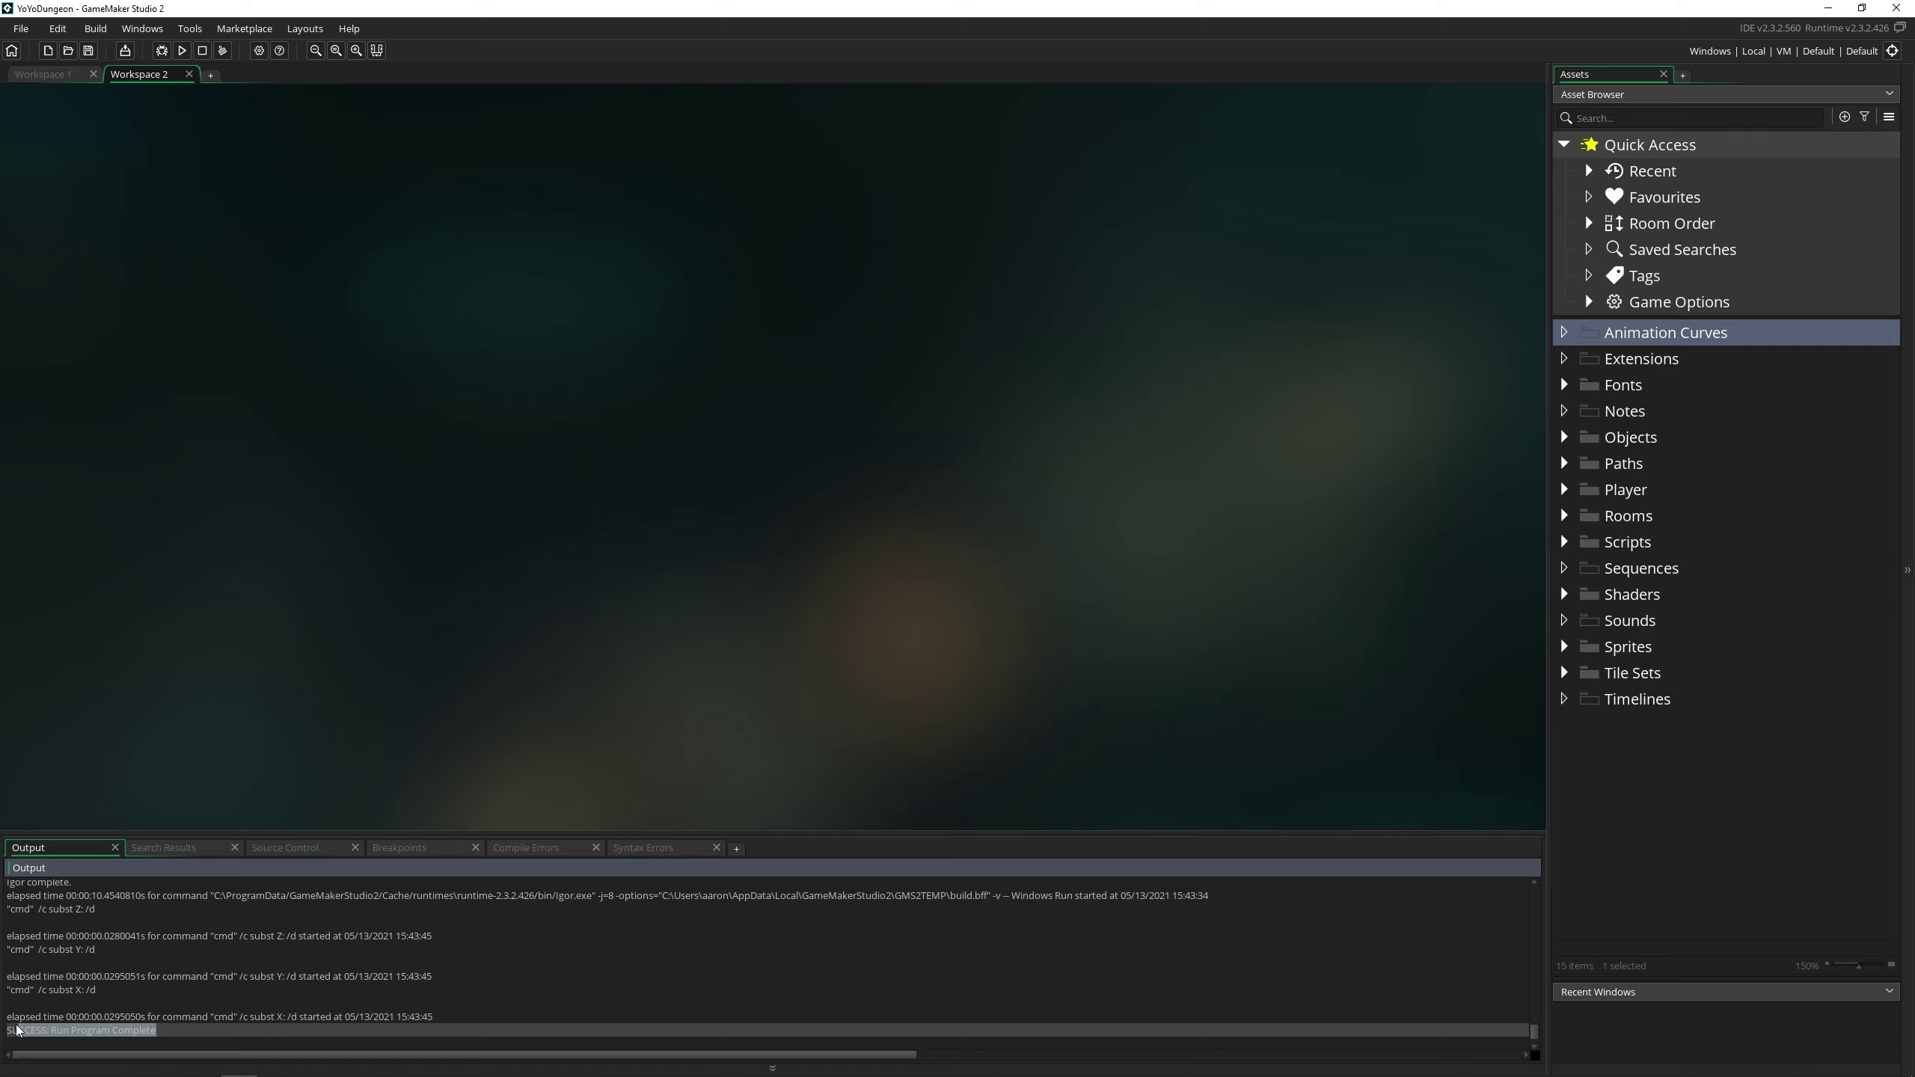
pyautogui.click(202, 1006)
pyautogui.scroll(2, 202, 1006)
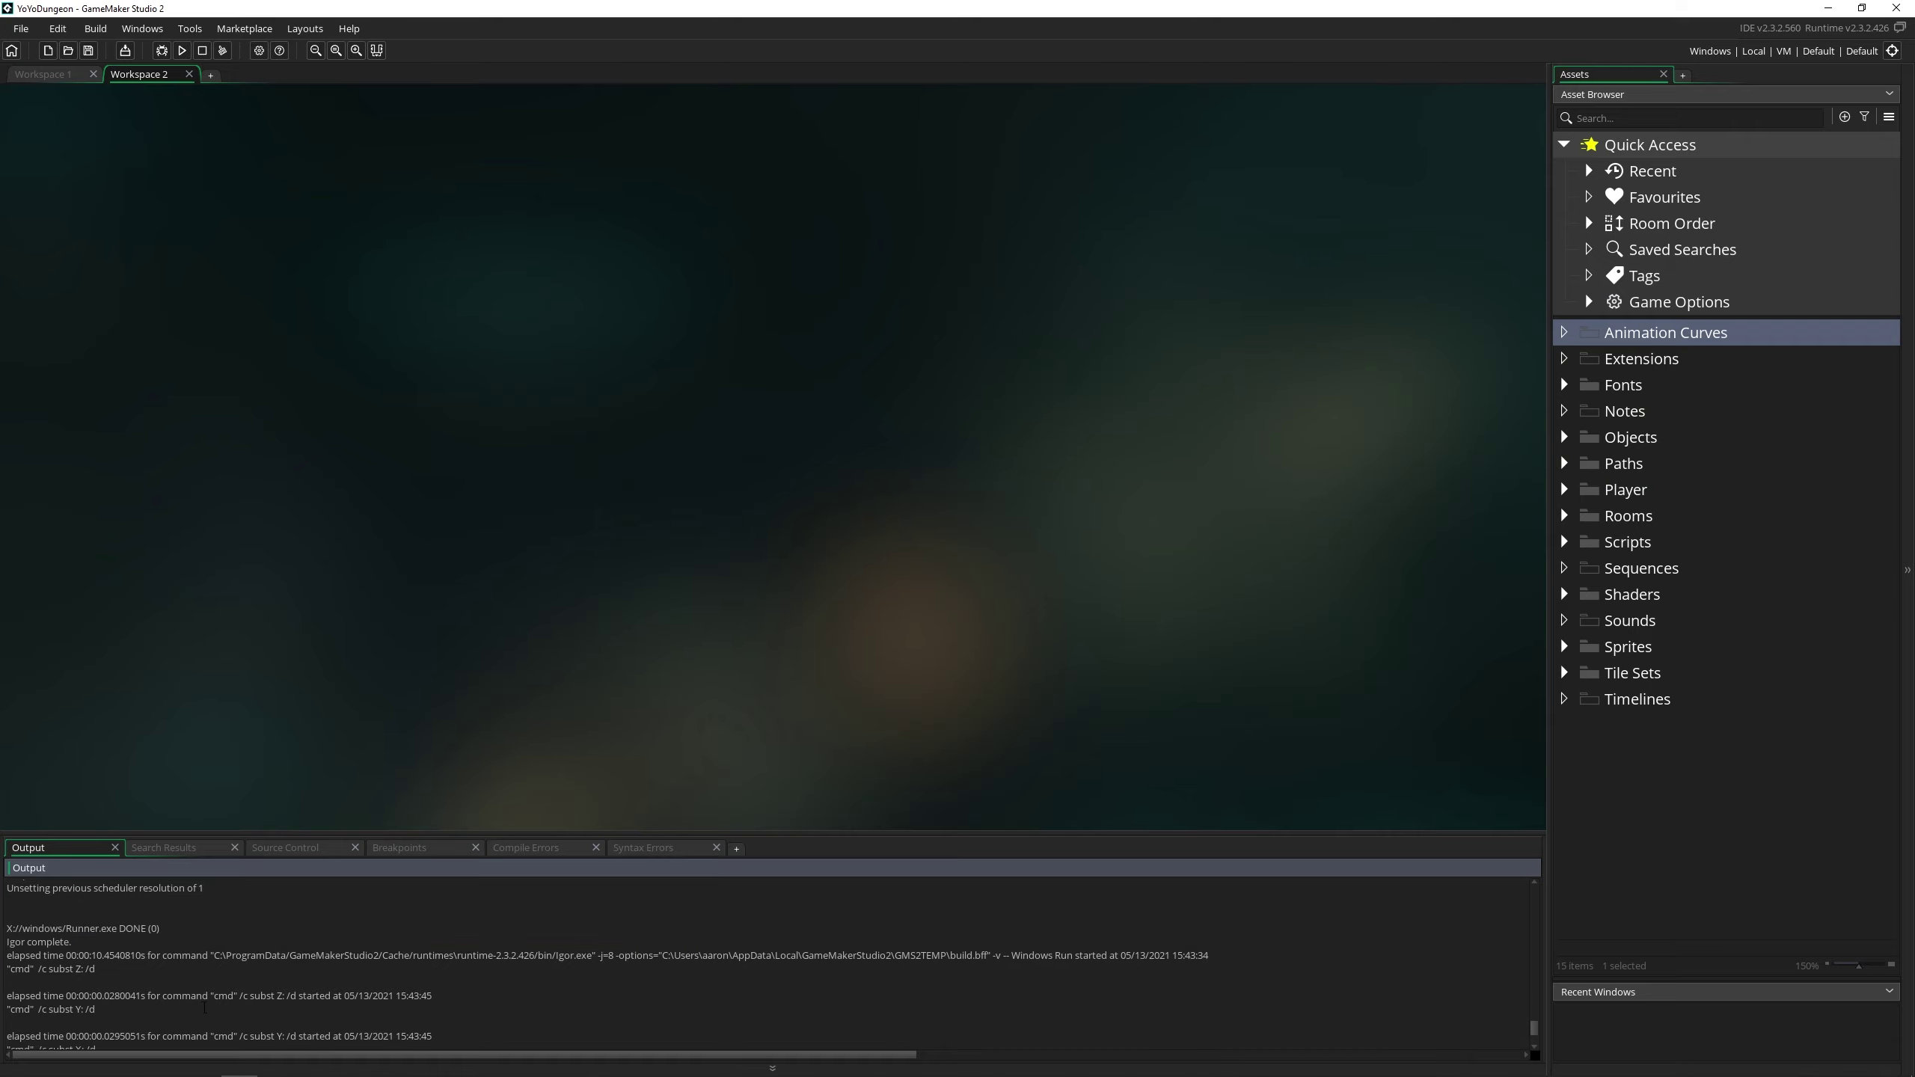
pyautogui.scroll(-3, 204, 1007)
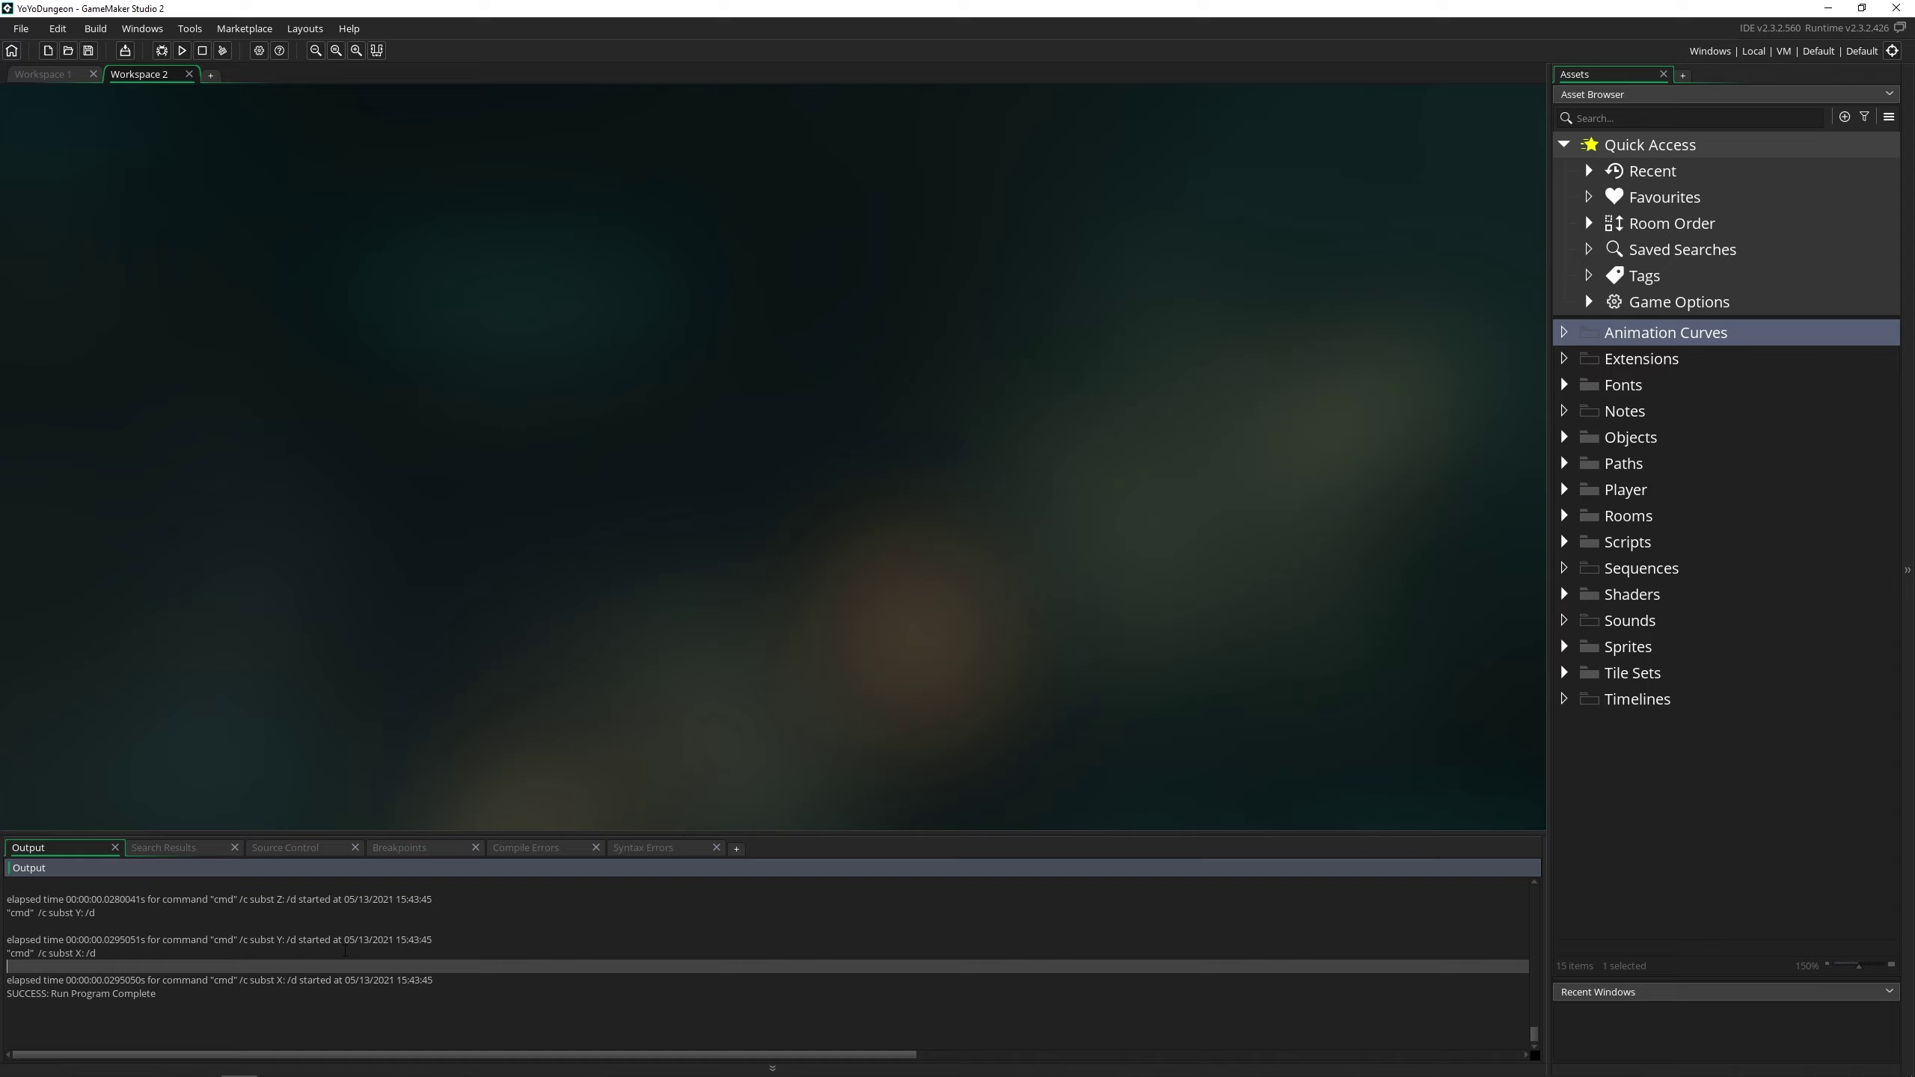
pyautogui.click(168, 847)
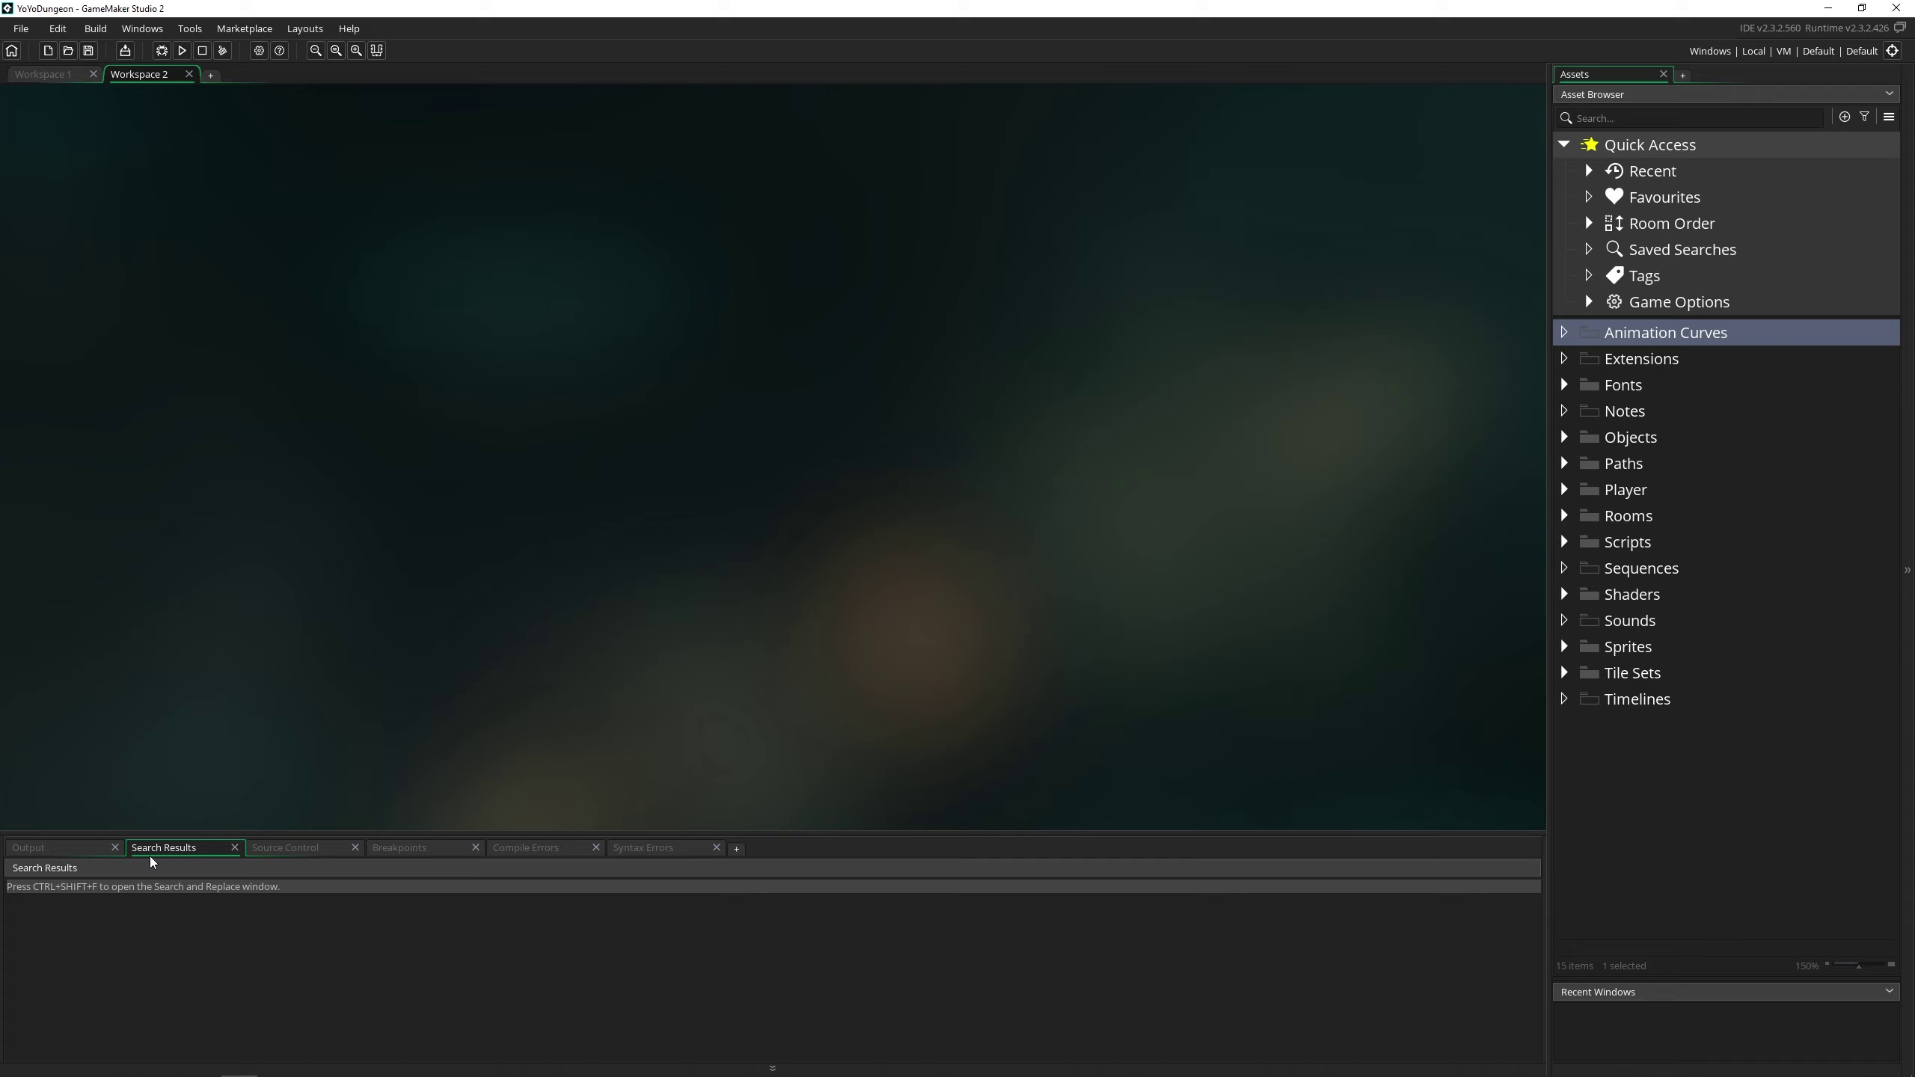
# Filter the asset list by 'player' and launch project-wide Search & Replace.
pyautogui.click(1757, 121)
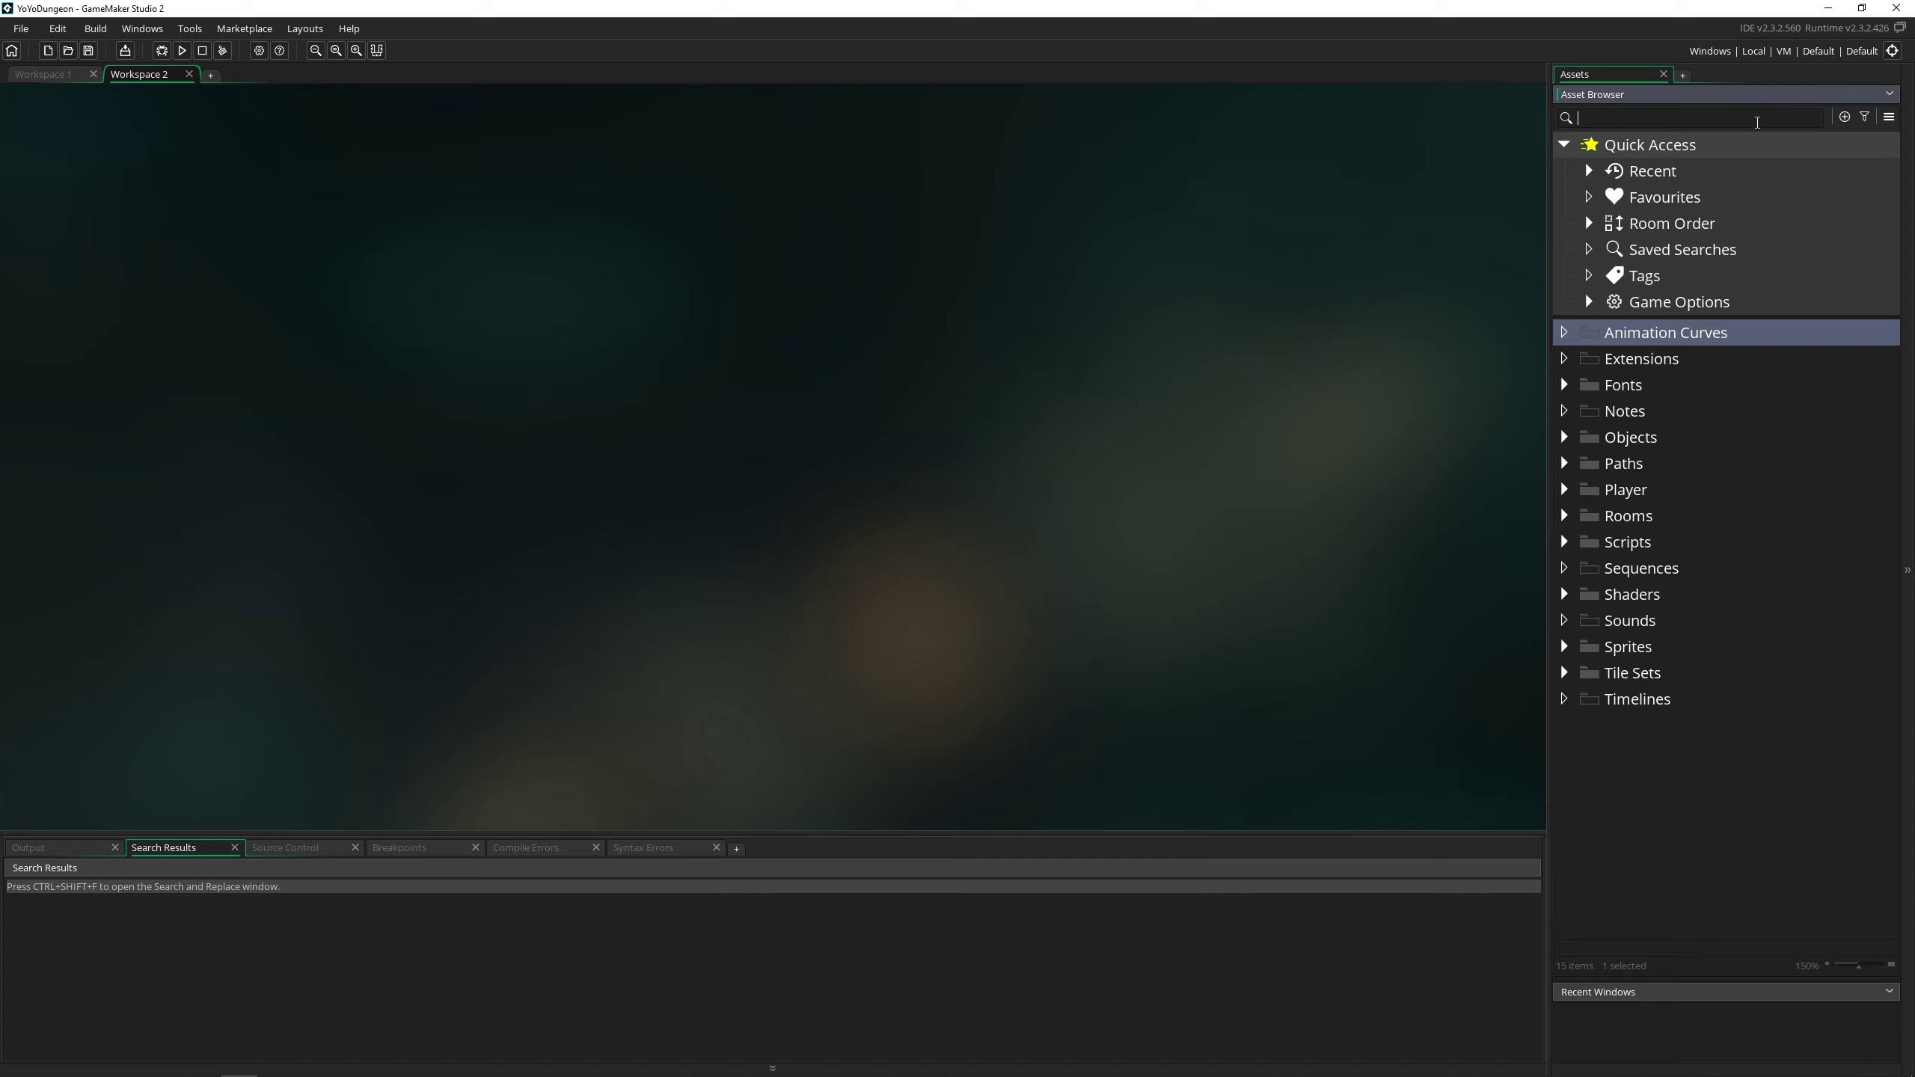
pyautogui.write('player')
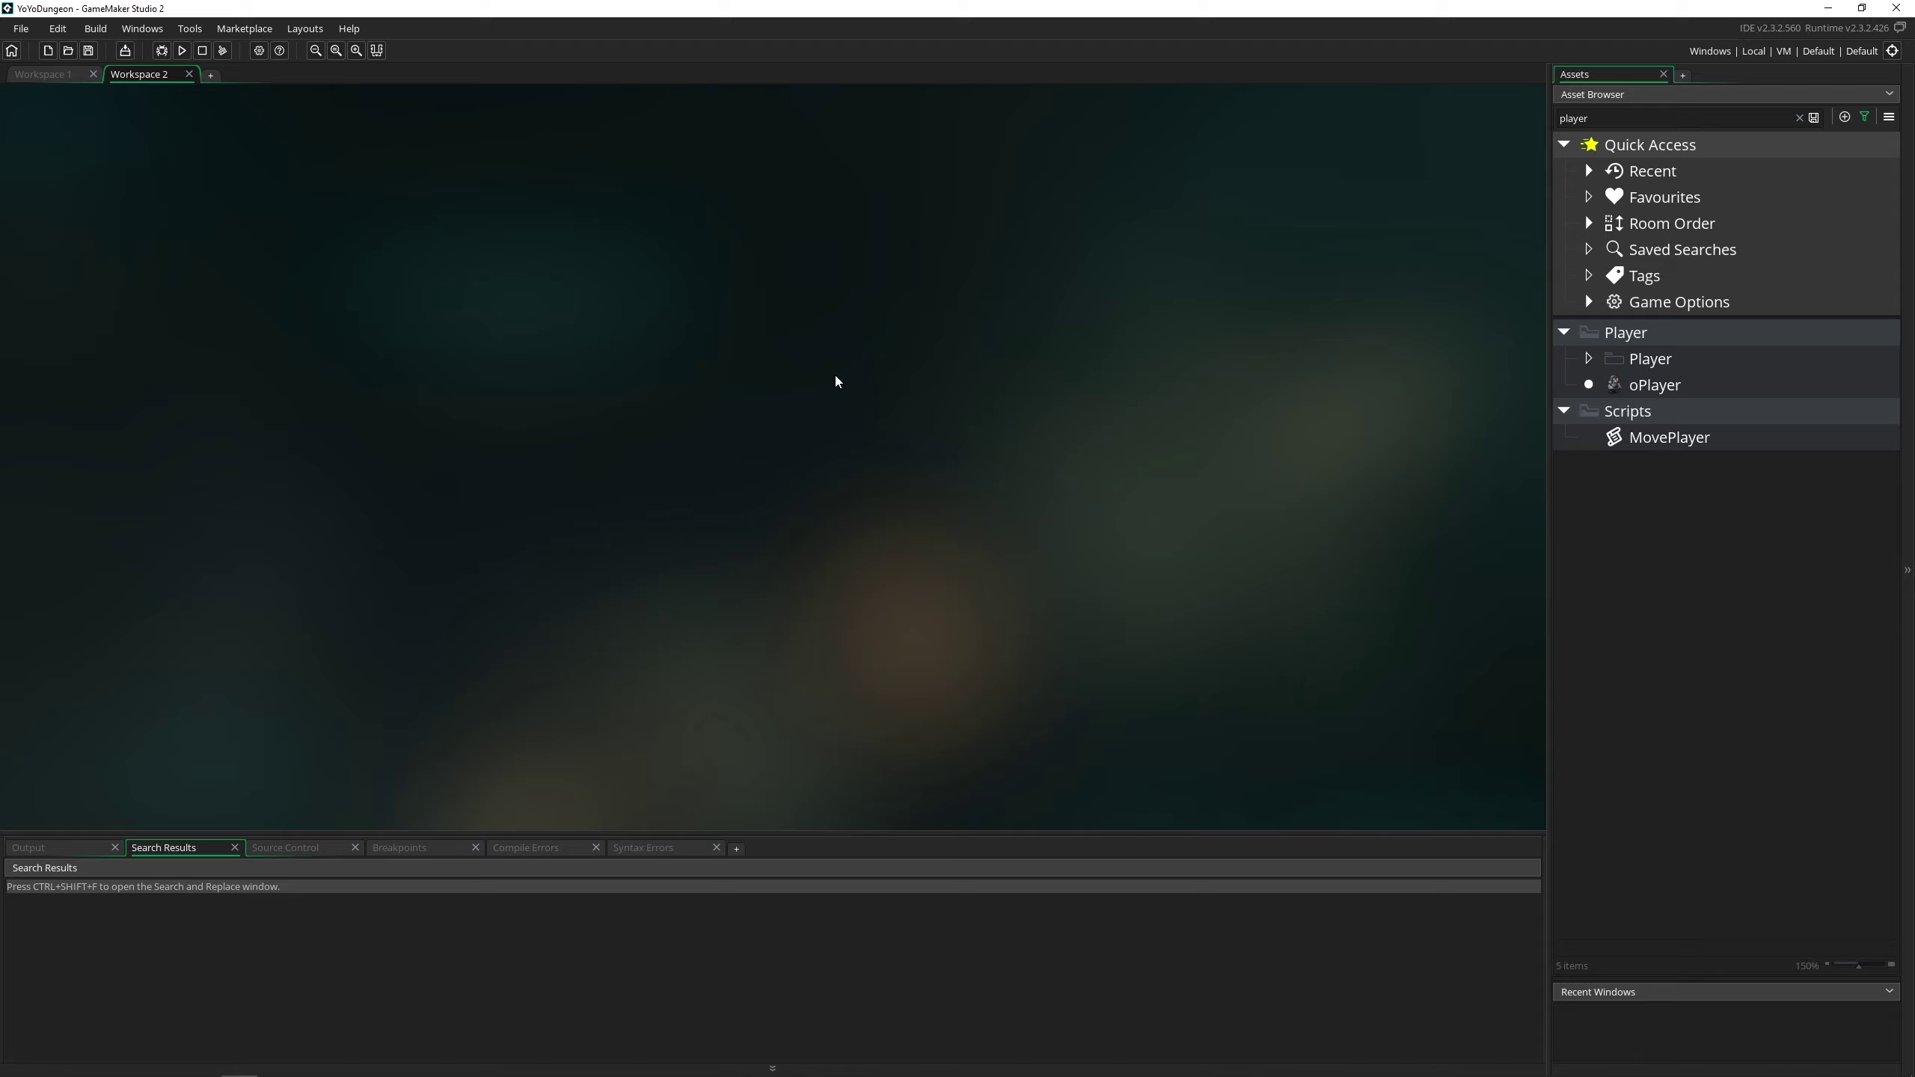
pyautogui.hotkey('ctrl', 'shift', 'f')
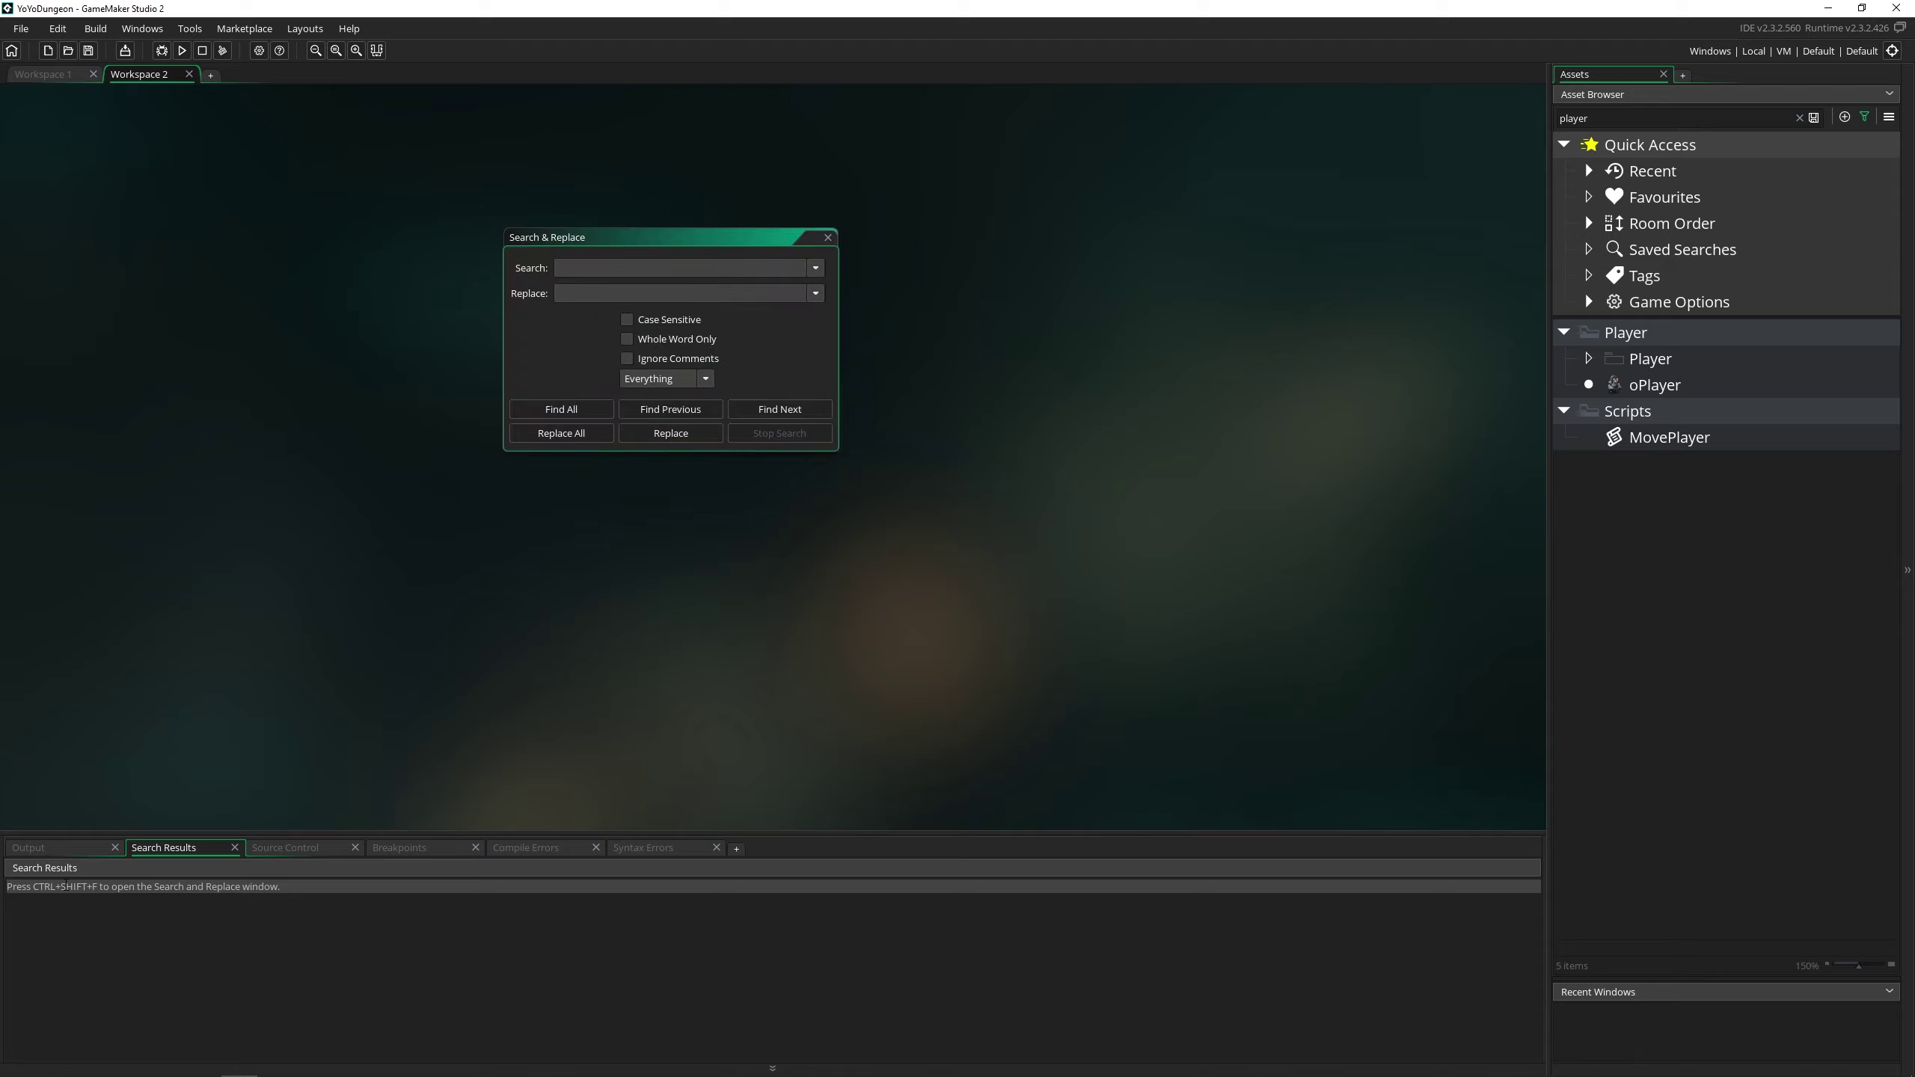
# Search the project for 'player' and open oPlayer's Step code at its match.
pyautogui.write('player')
pyautogui.press('Return')
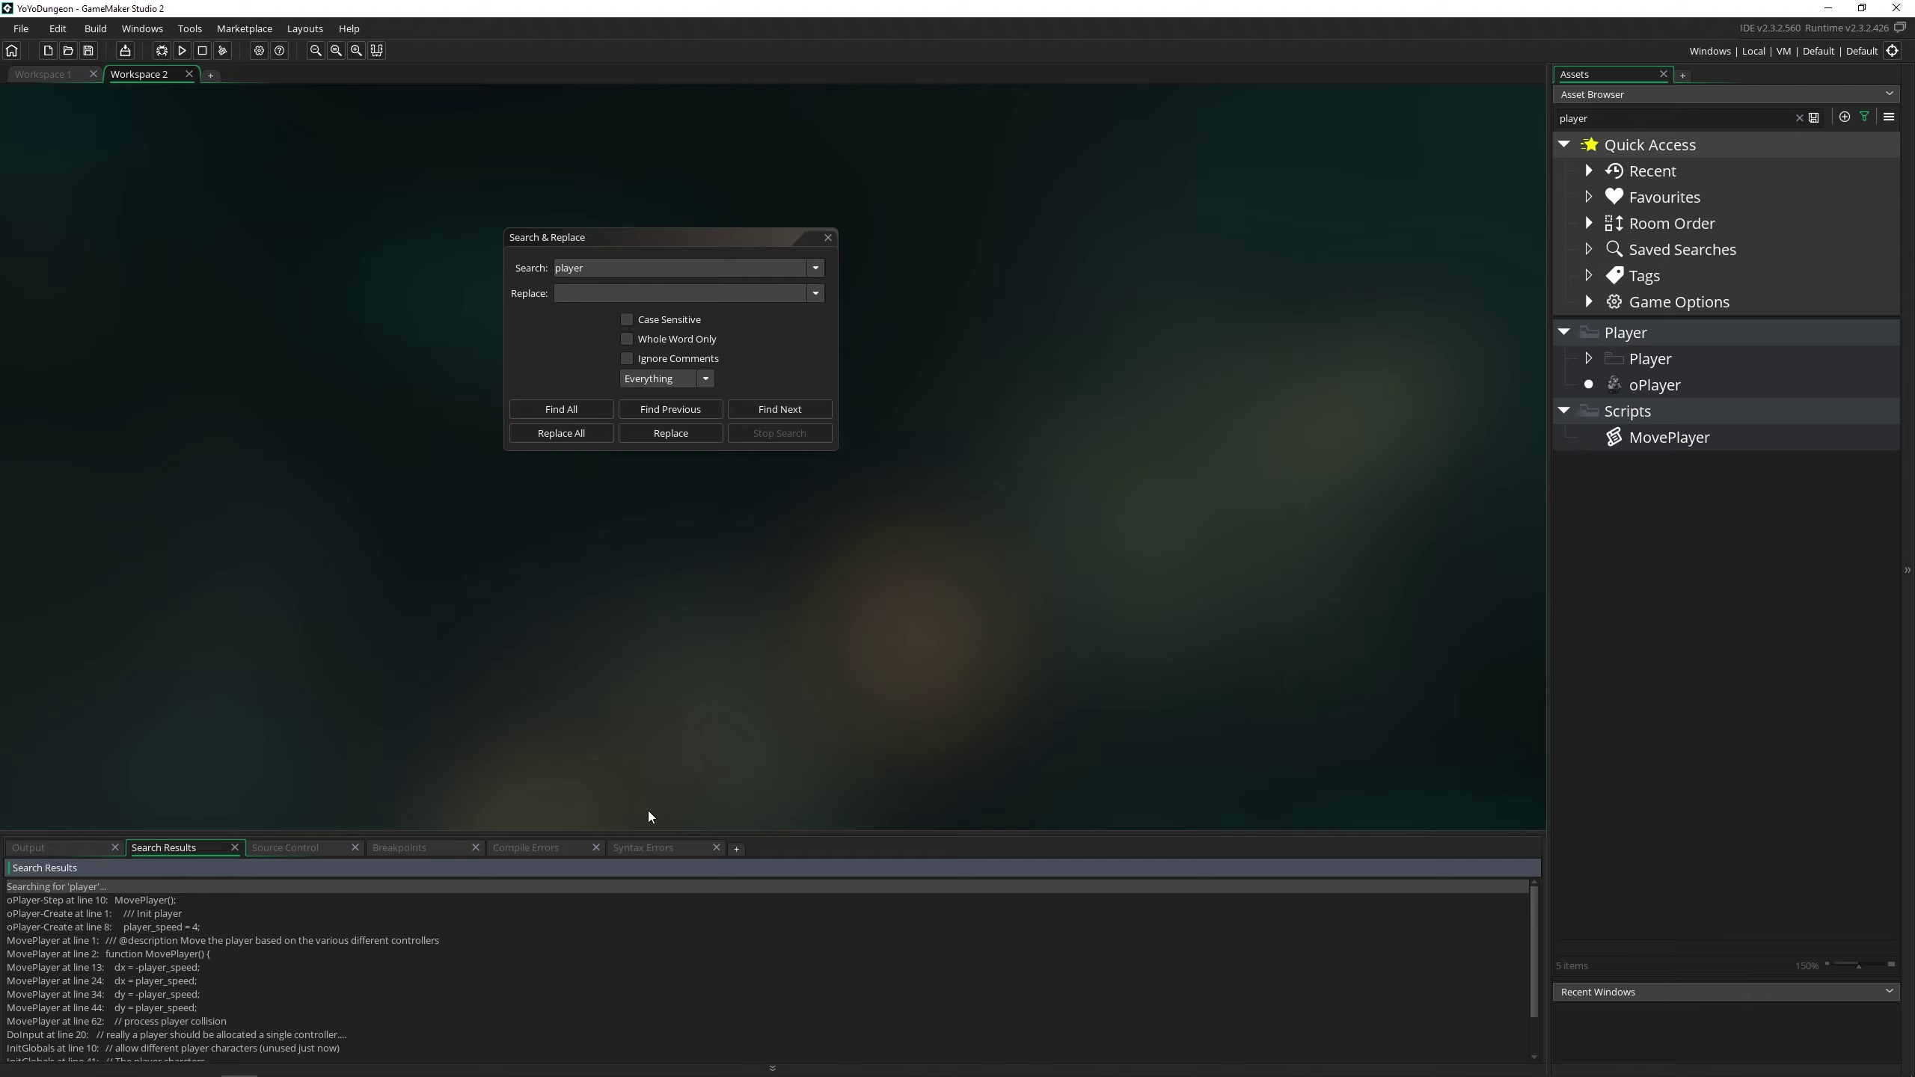
pyautogui.click(204, 902)
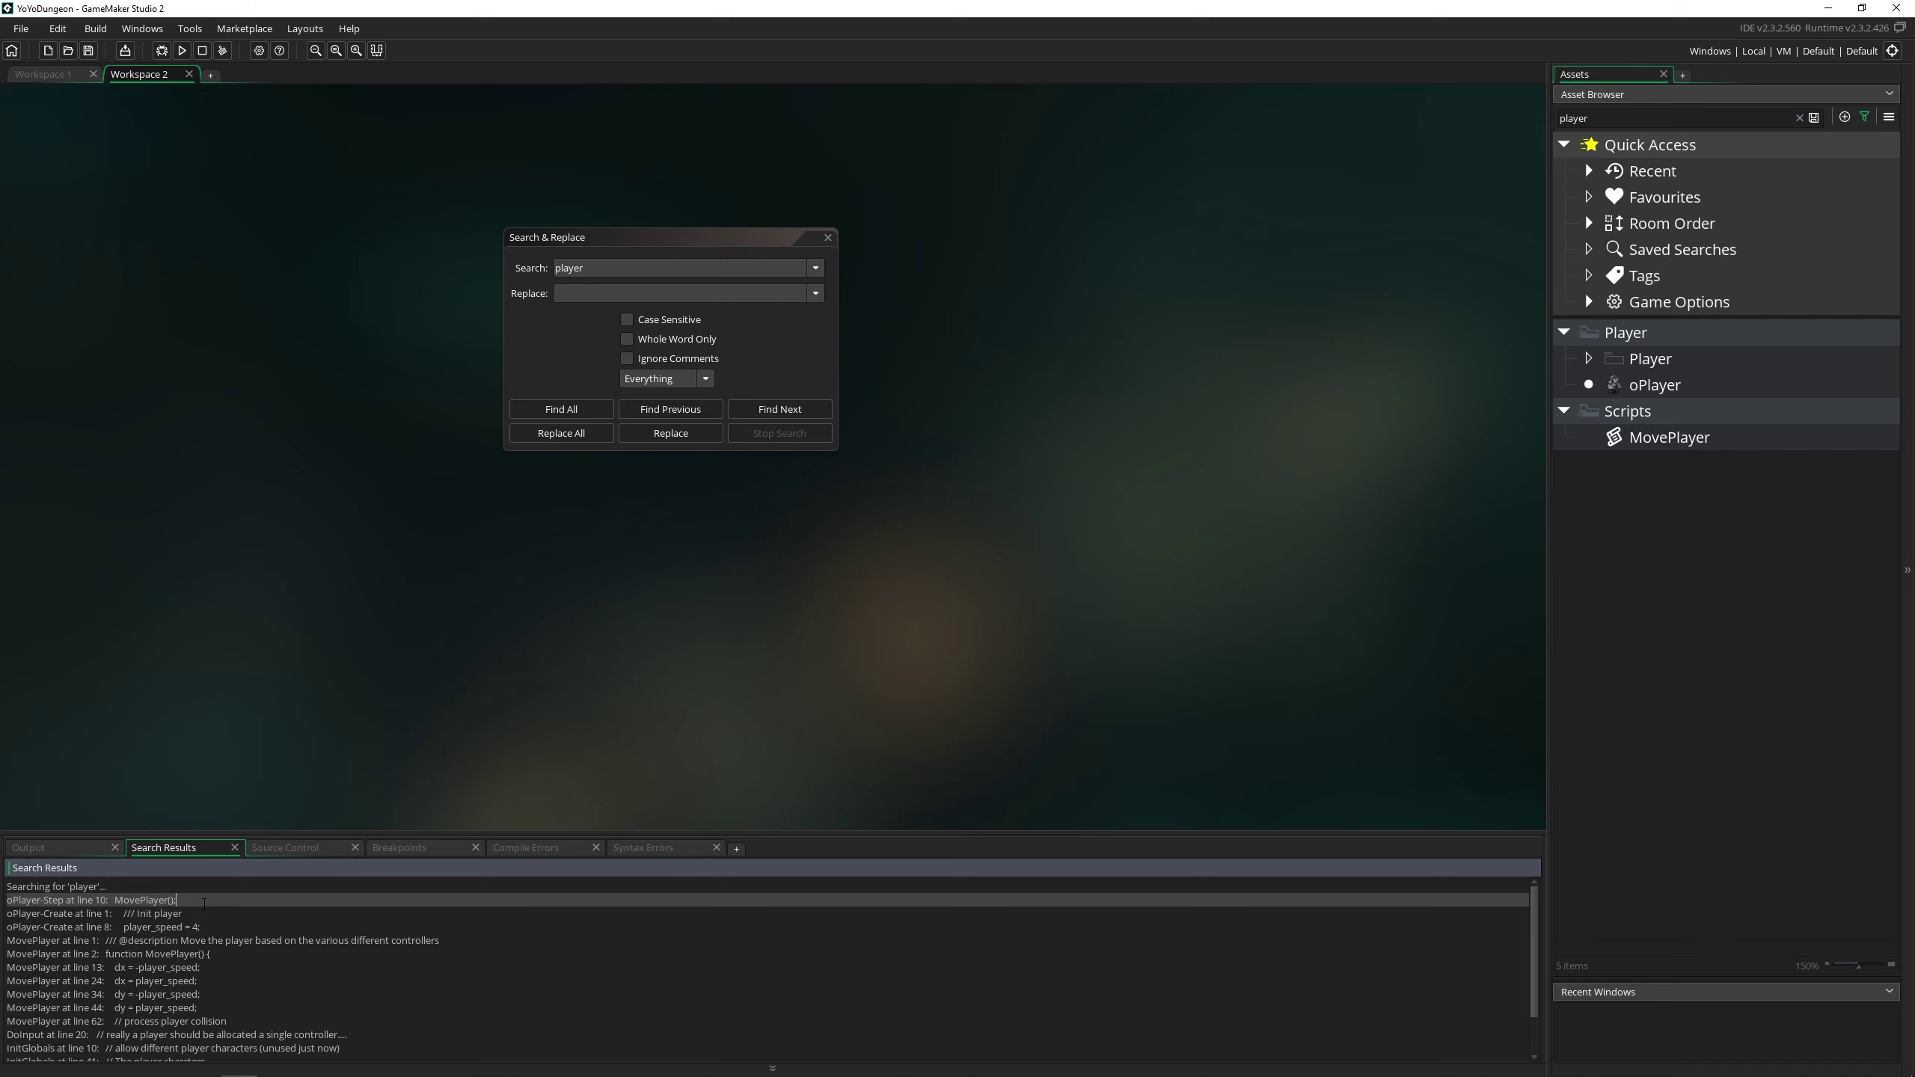
pyautogui.scroll(-2, 232, 905)
pyautogui.scroll(2, 194, 915)
pyautogui.doubleClick(194, 902)
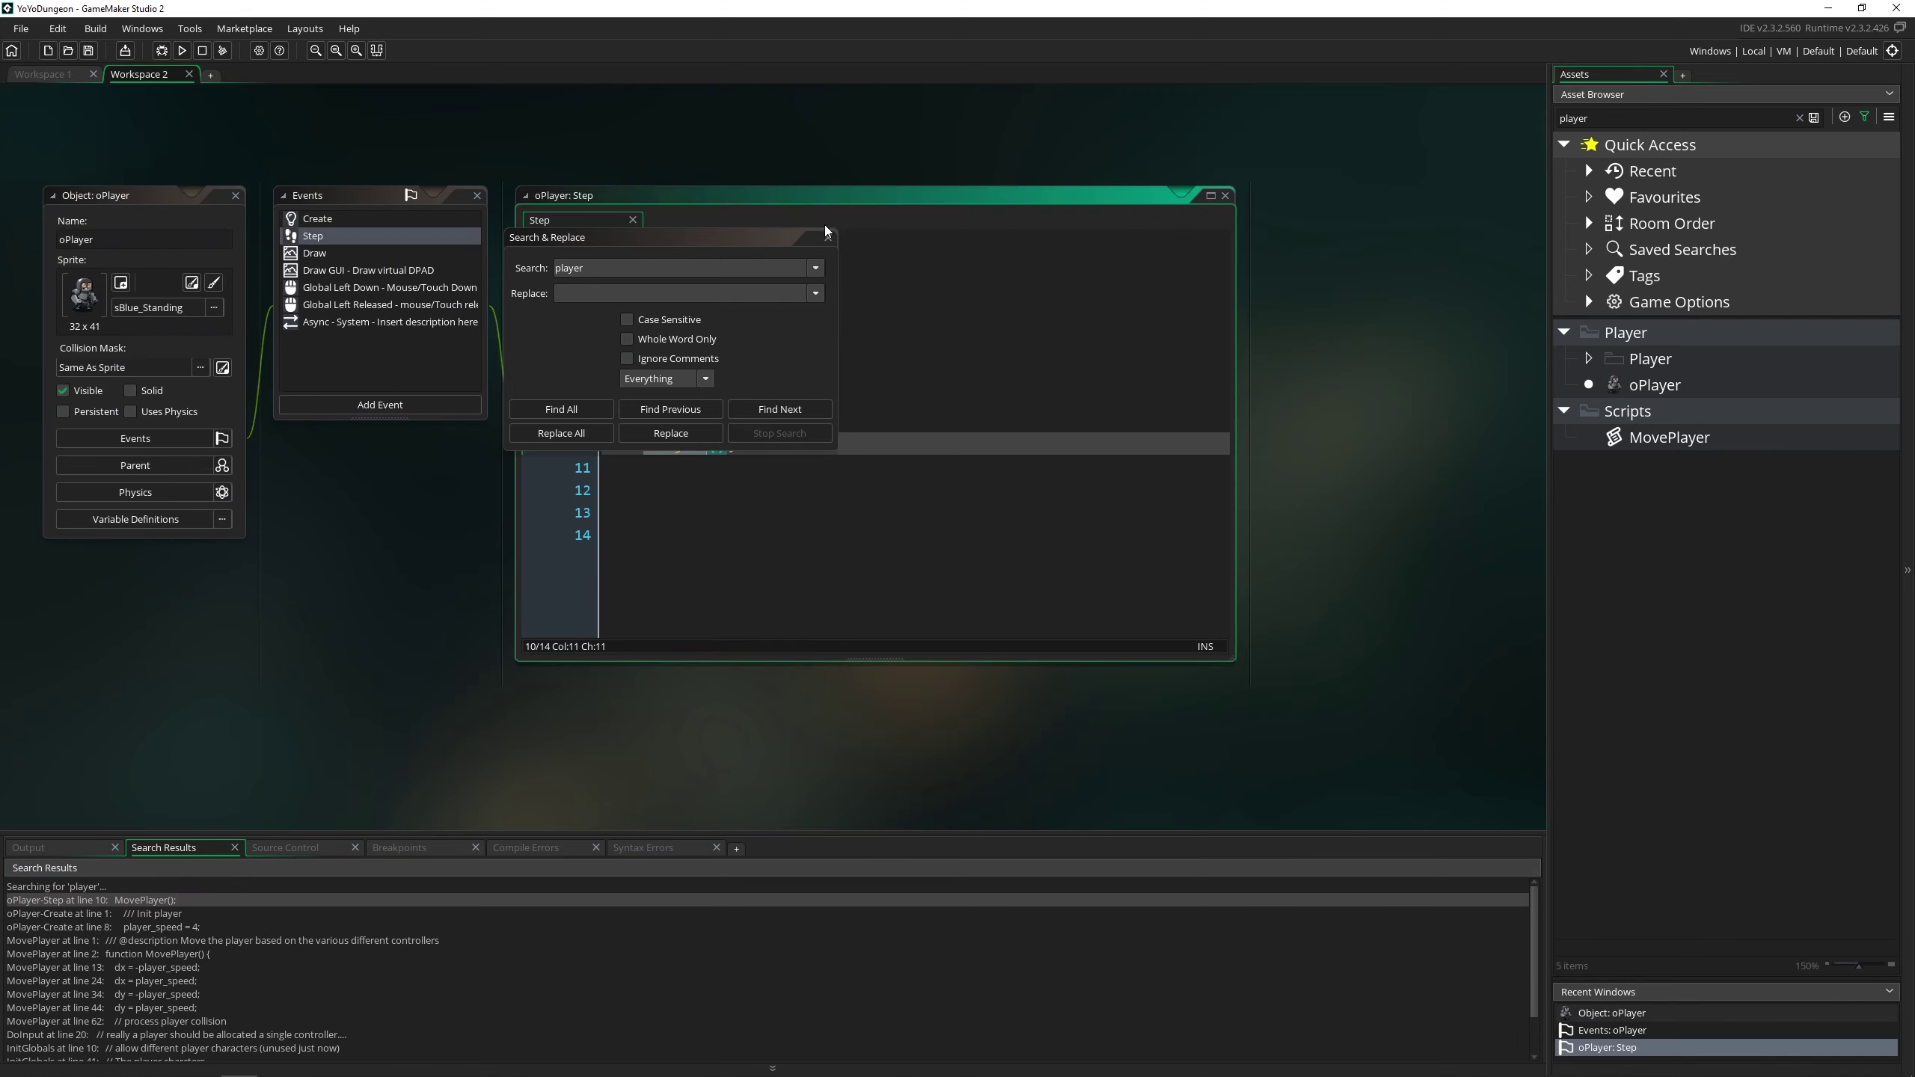
pyautogui.click(827, 235)
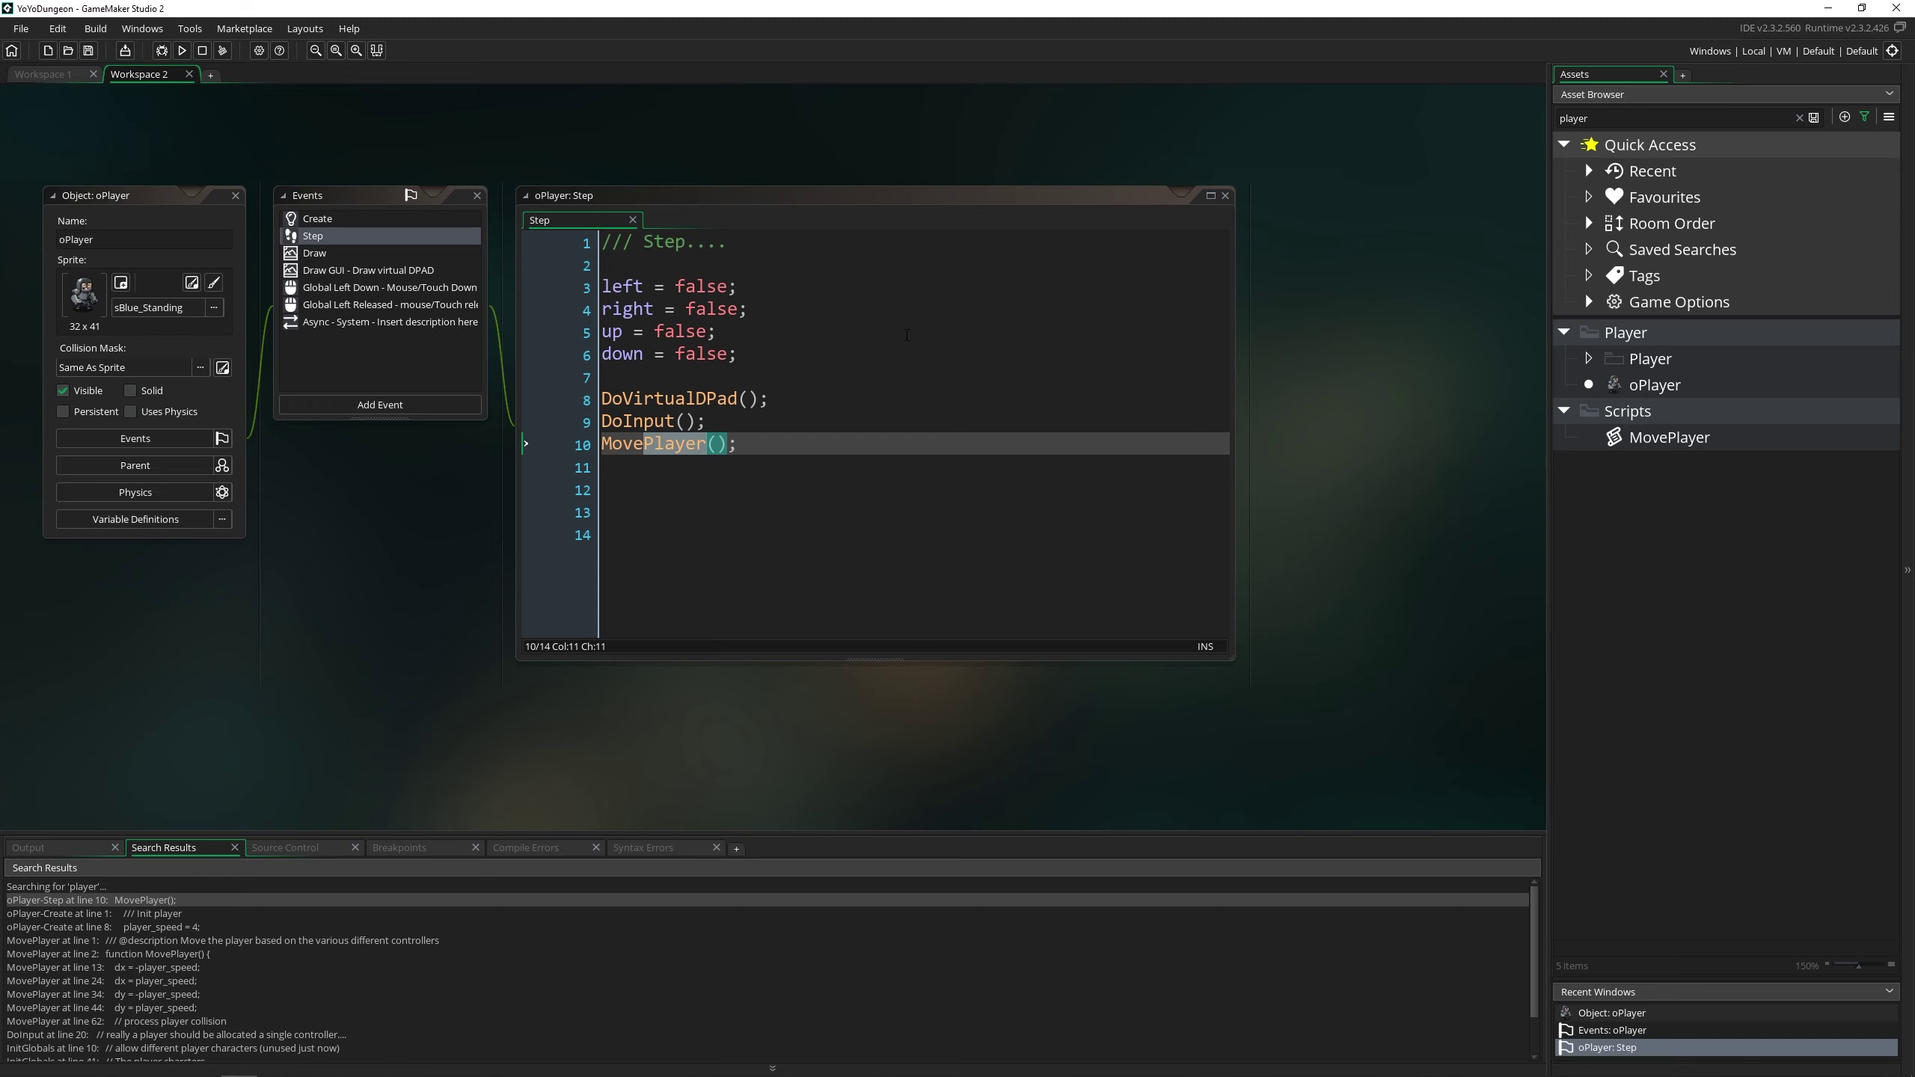
# Open the MovePlayer script and InitGlobals at line 41 from the results.
pyautogui.doubleClick(259, 955)
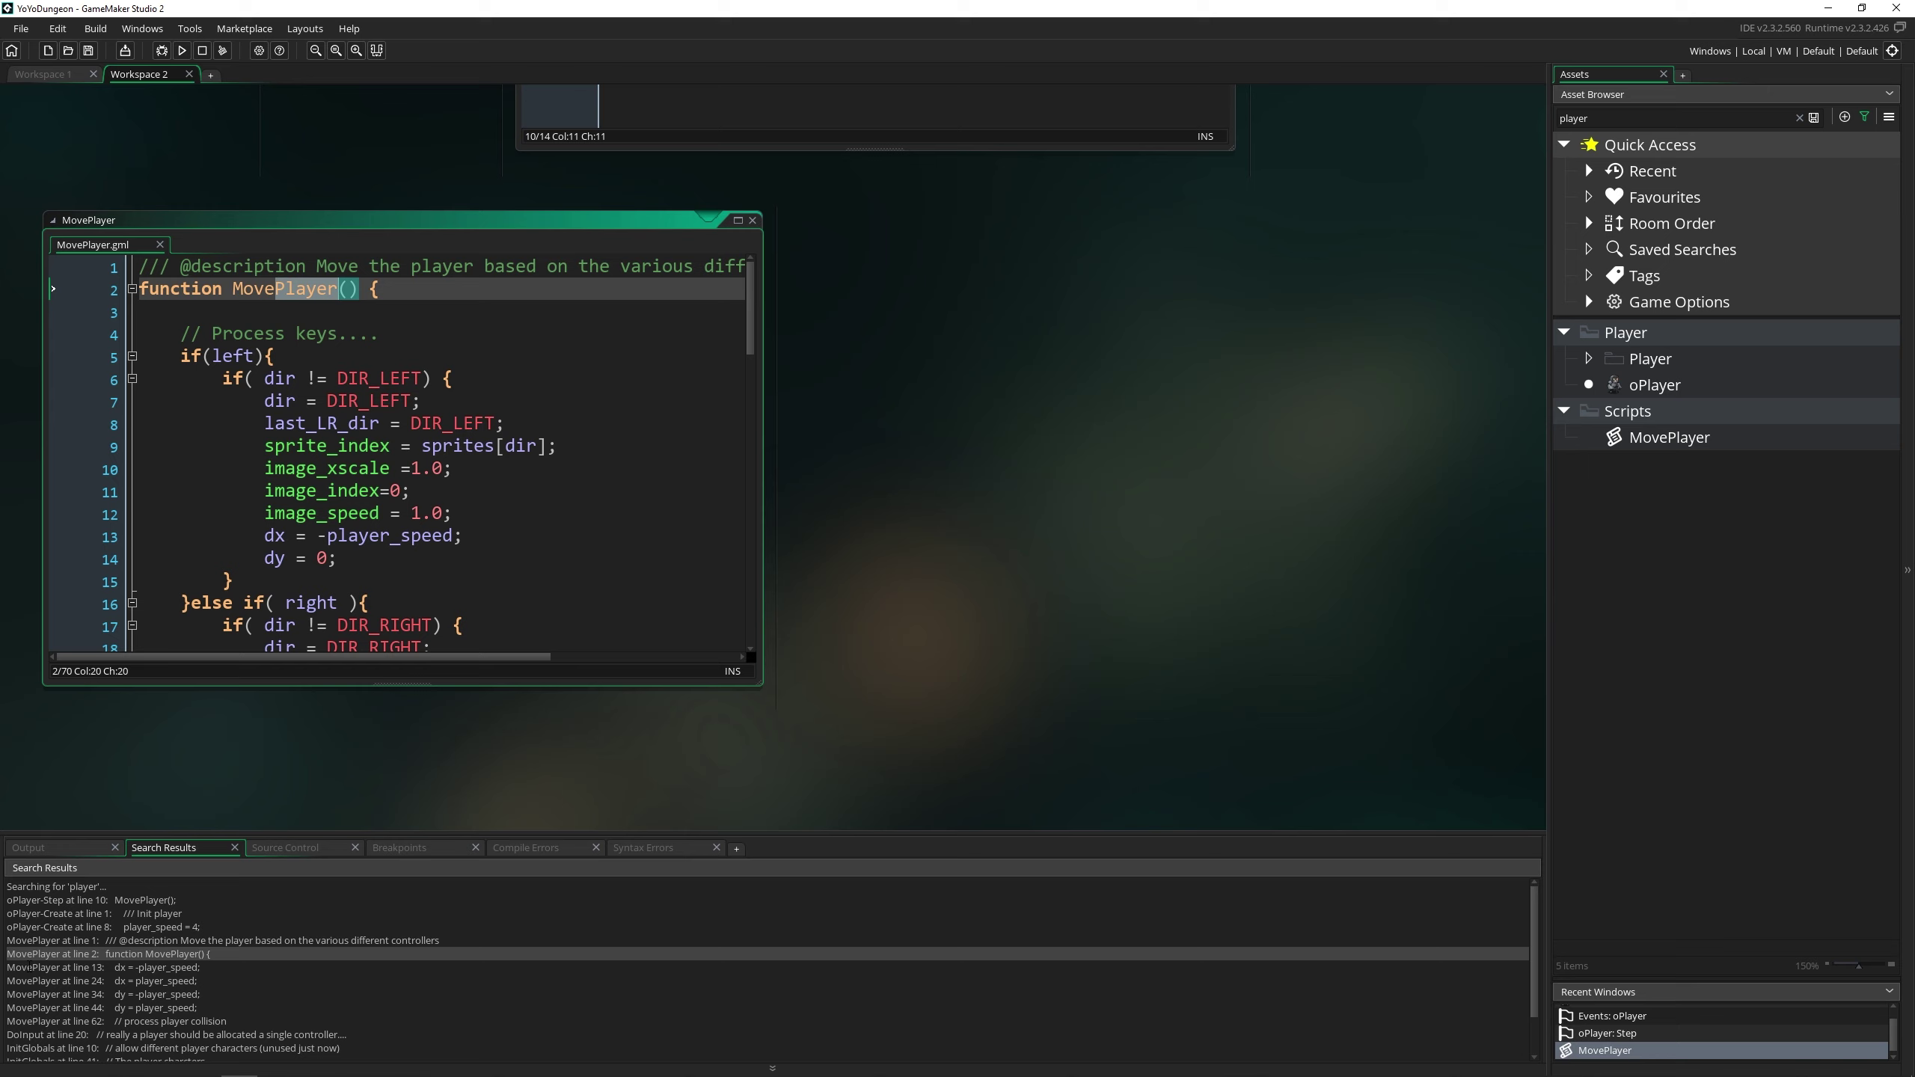
pyautogui.scroll(-2, 28, 968)
pyautogui.doubleClick(249, 1015)
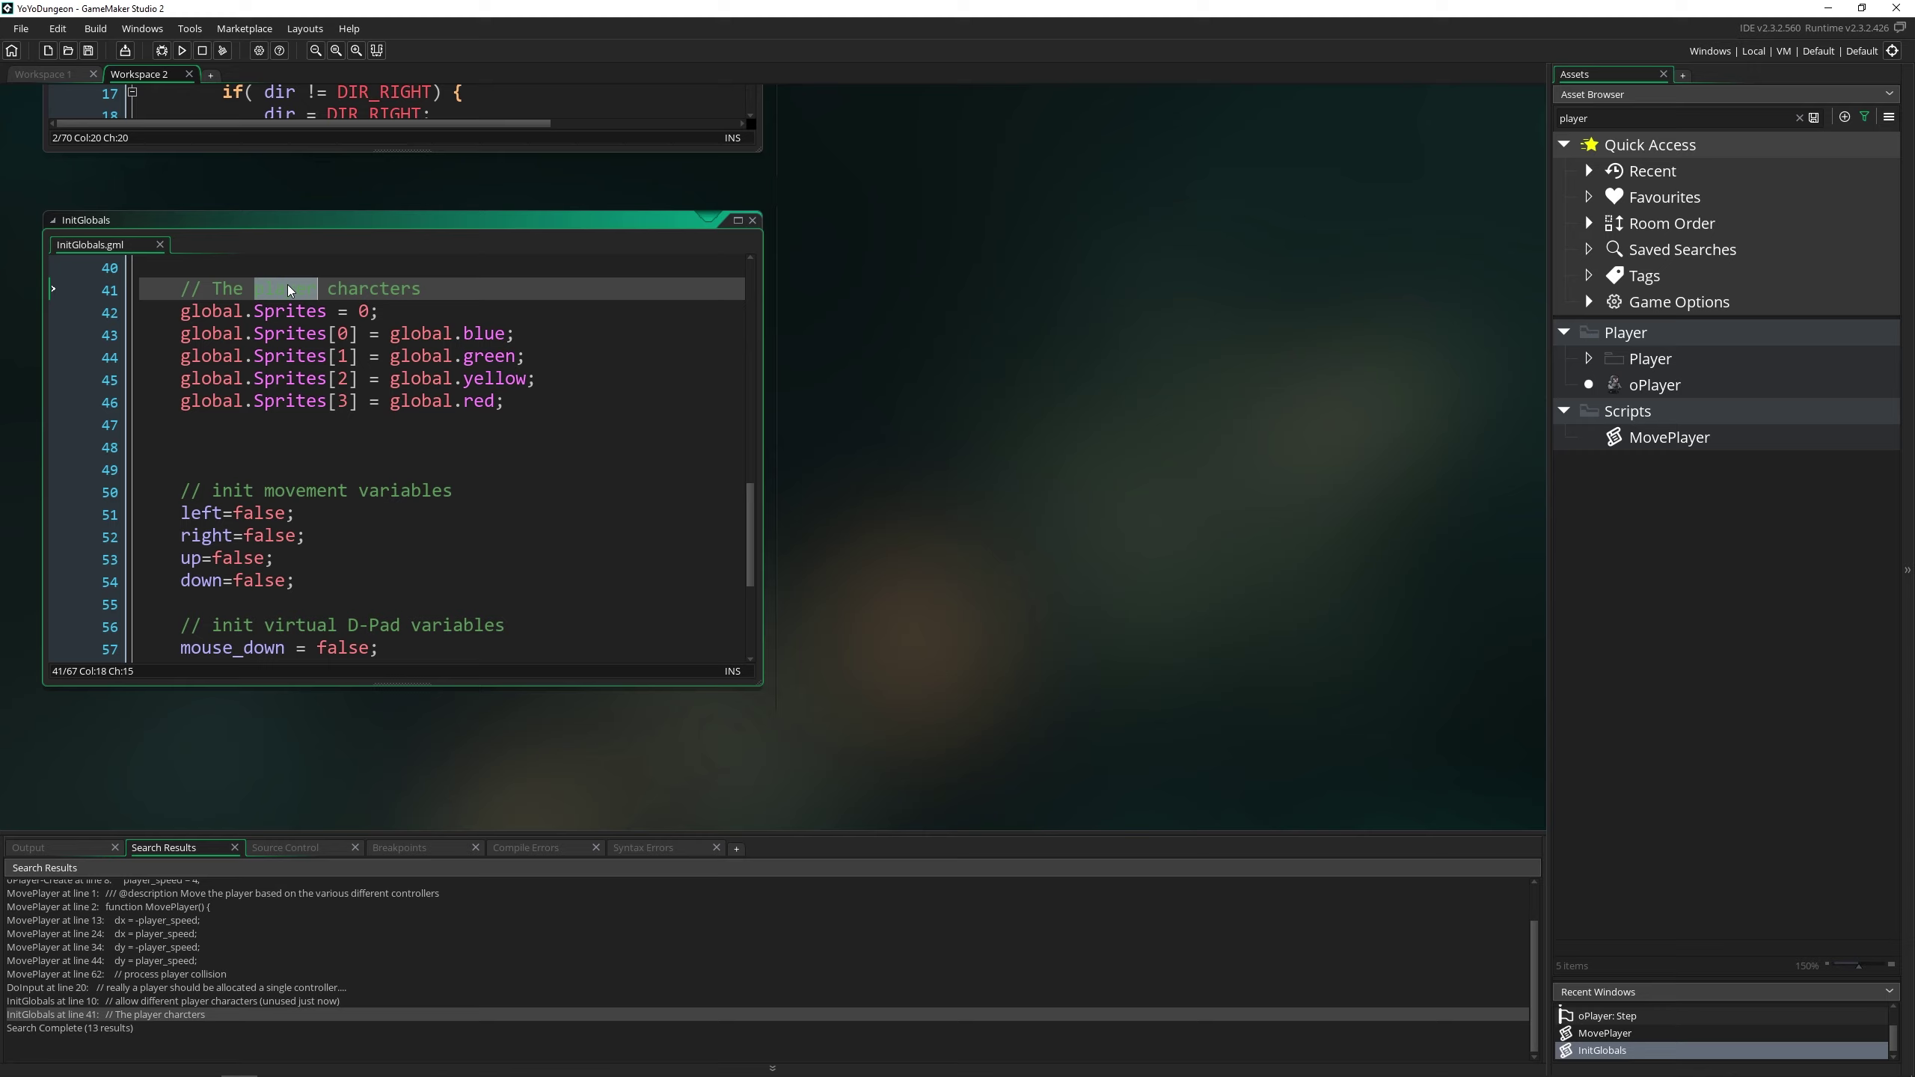
# Review Source Control, Breakpoints, Compile Errors and the InitMap syntax warnings, then return to Output.
pyautogui.click(284, 847)
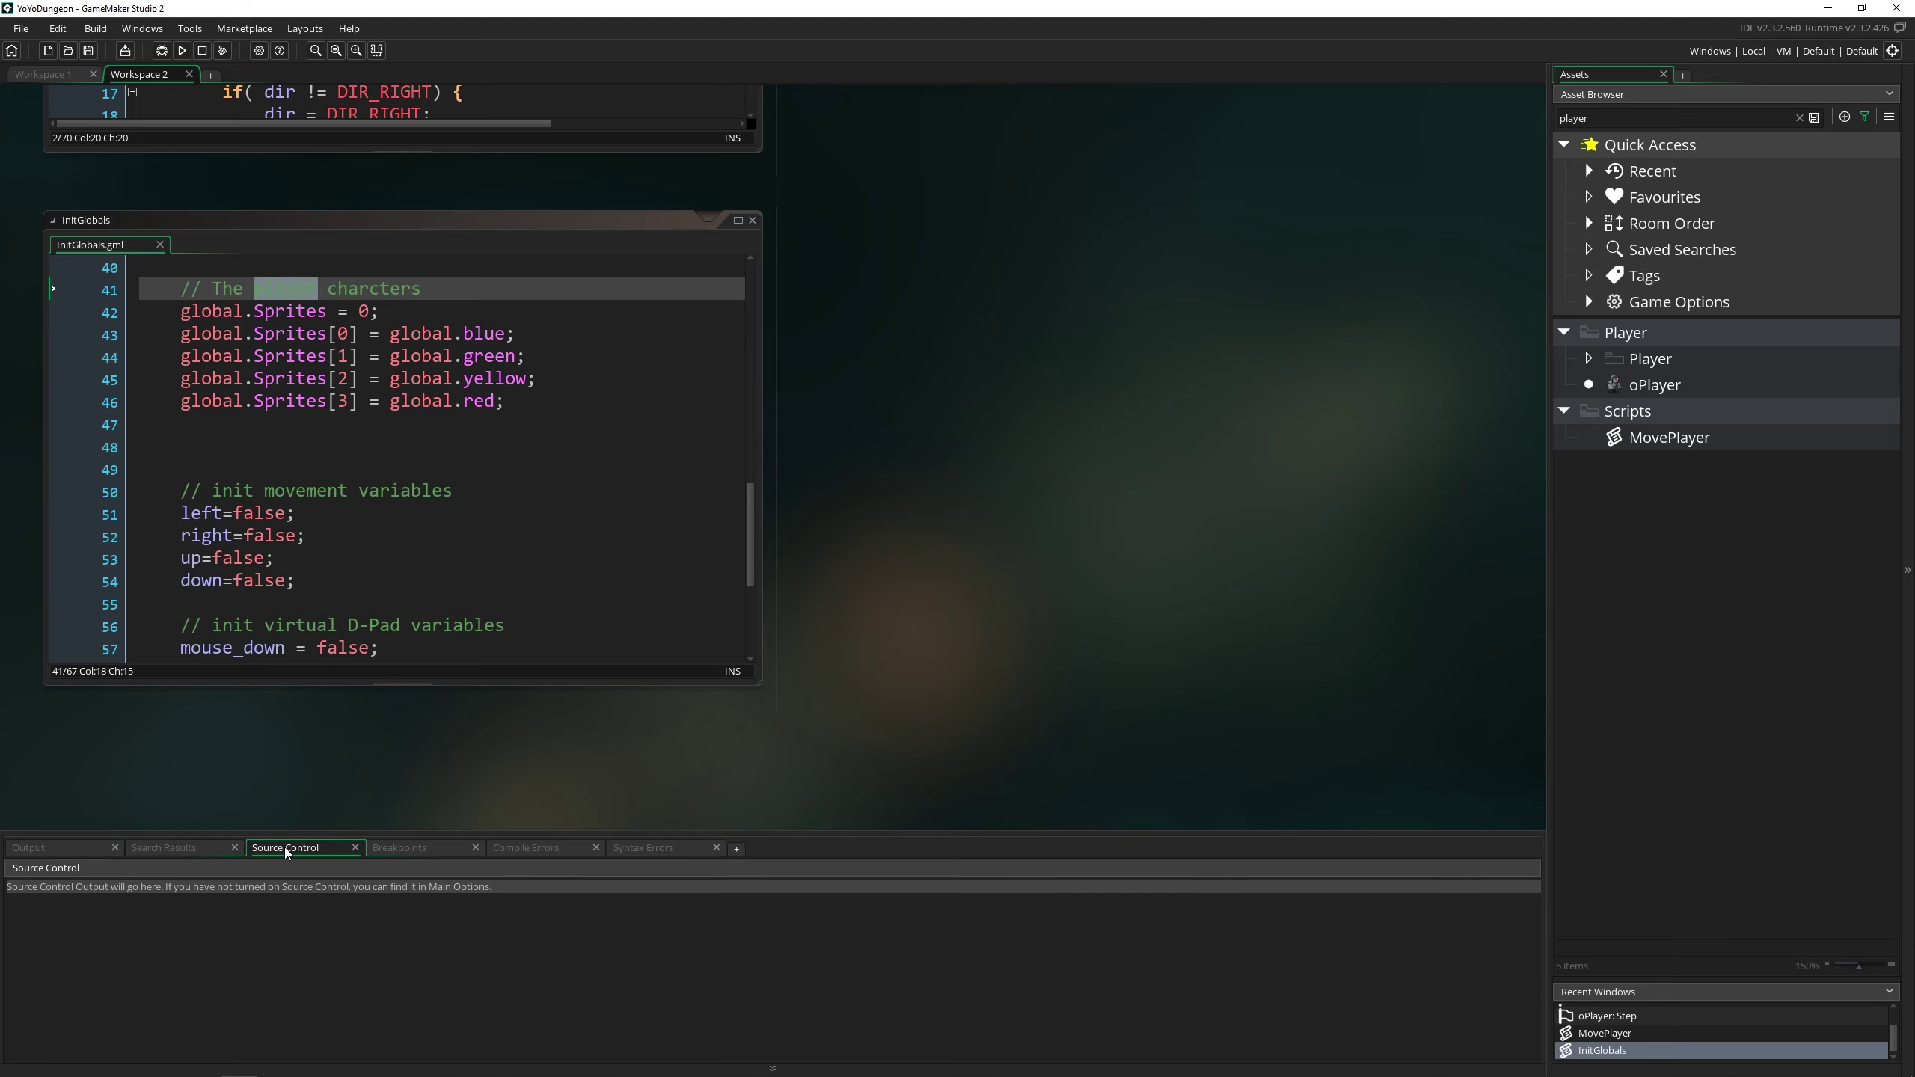
pyautogui.click(415, 849)
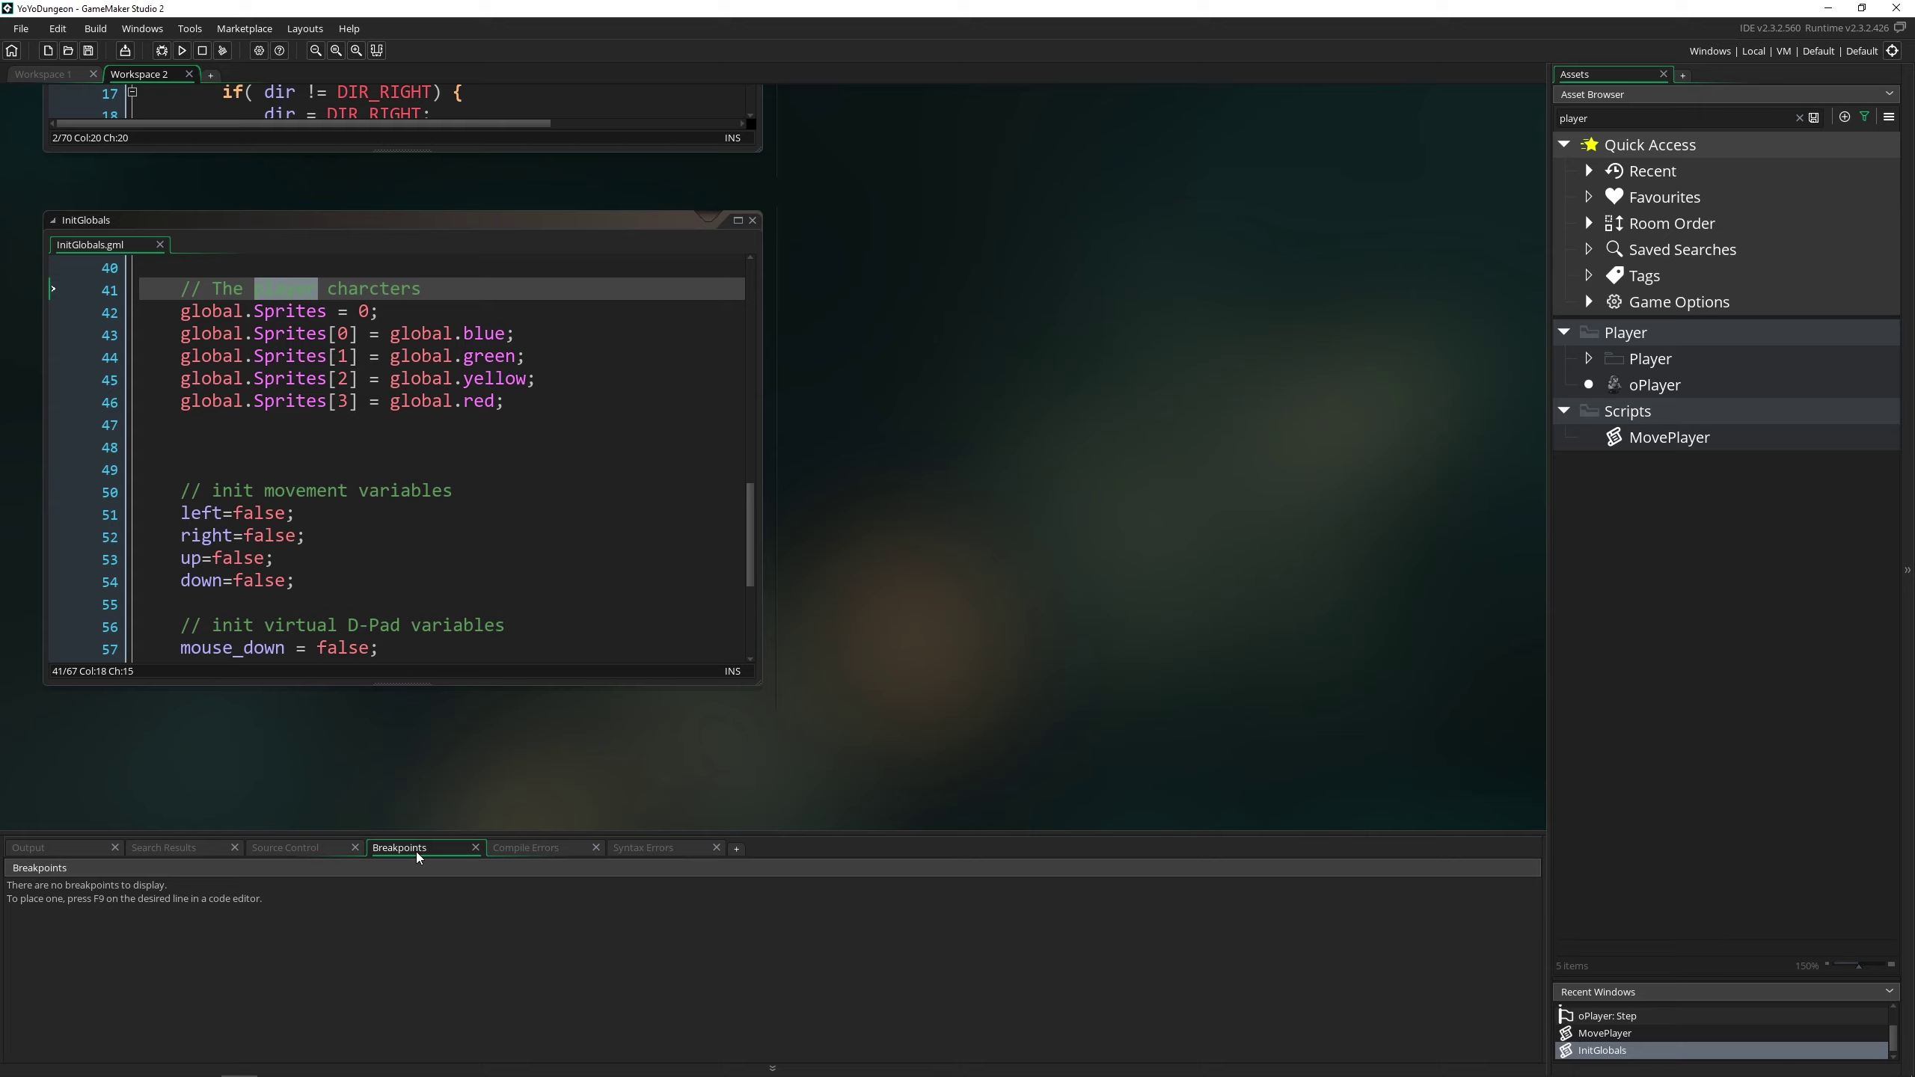
pyautogui.click(533, 852)
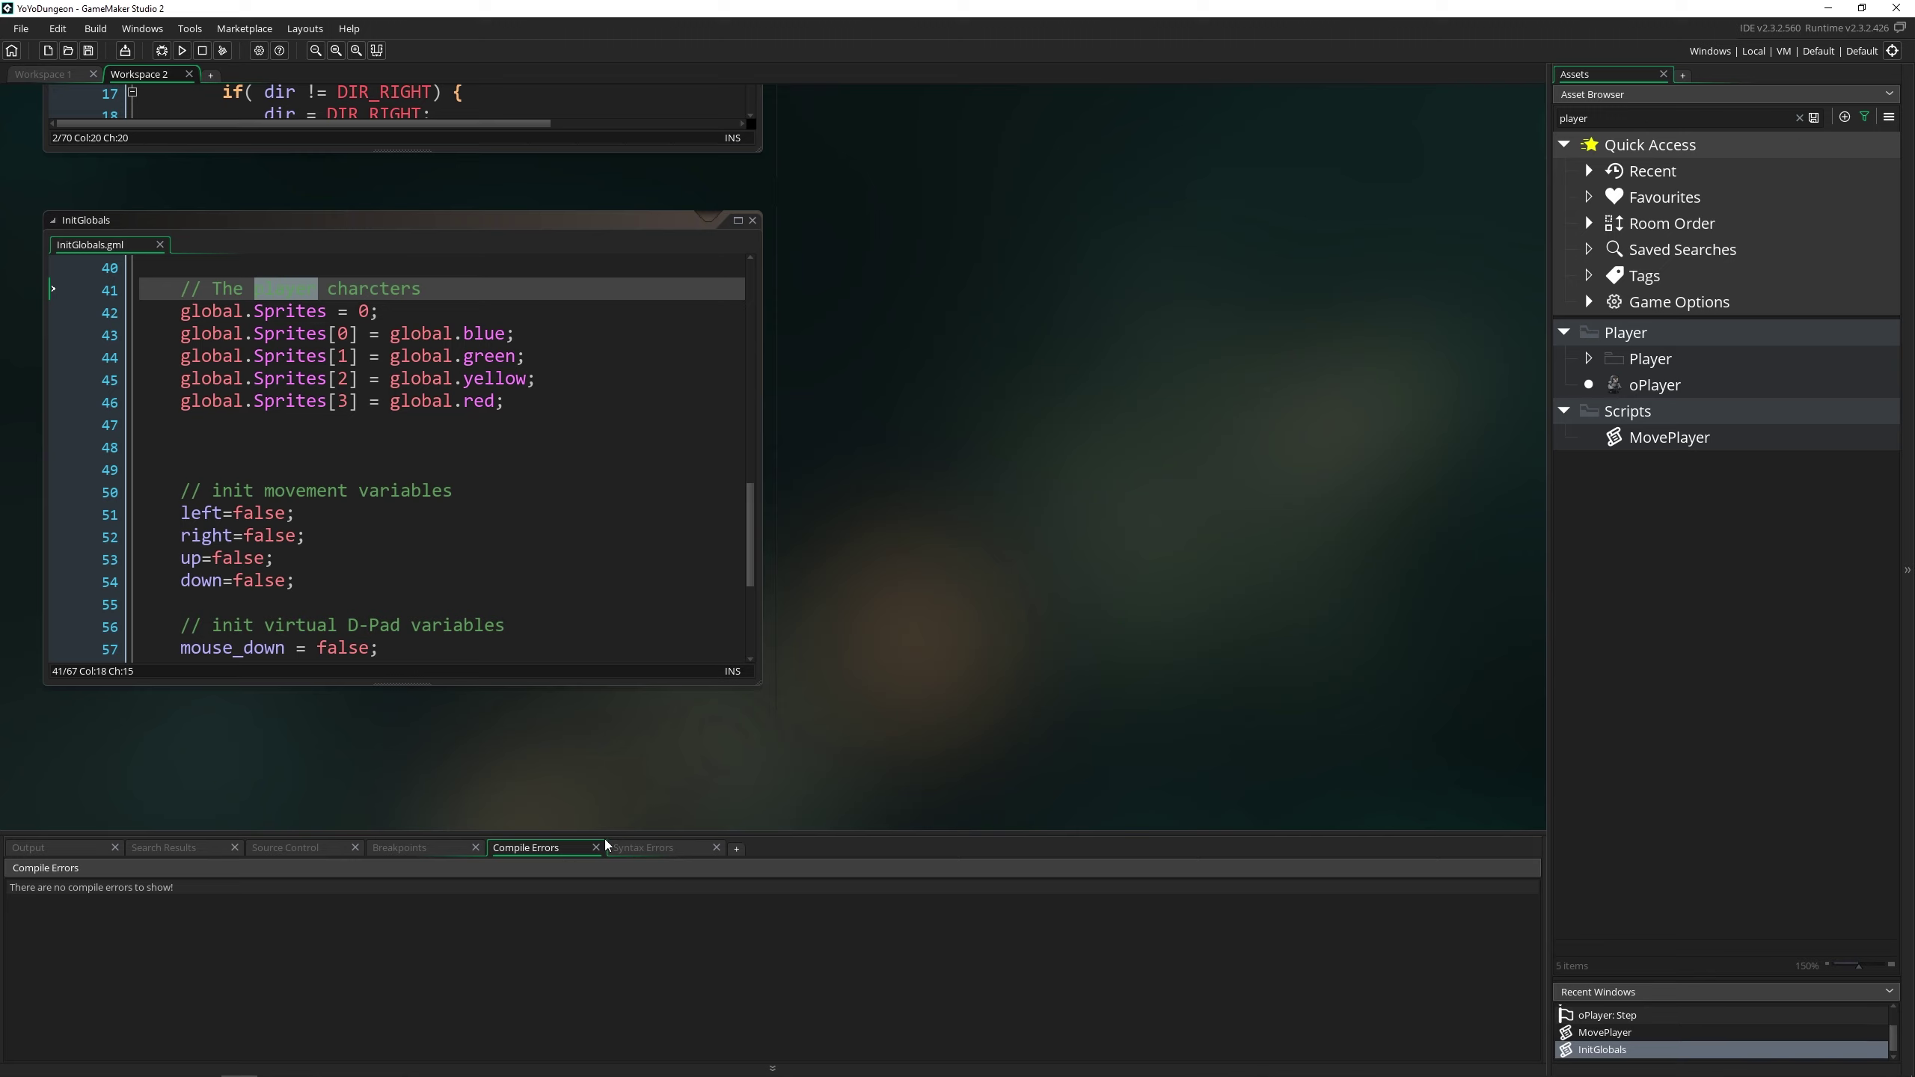
pyautogui.click(647, 848)
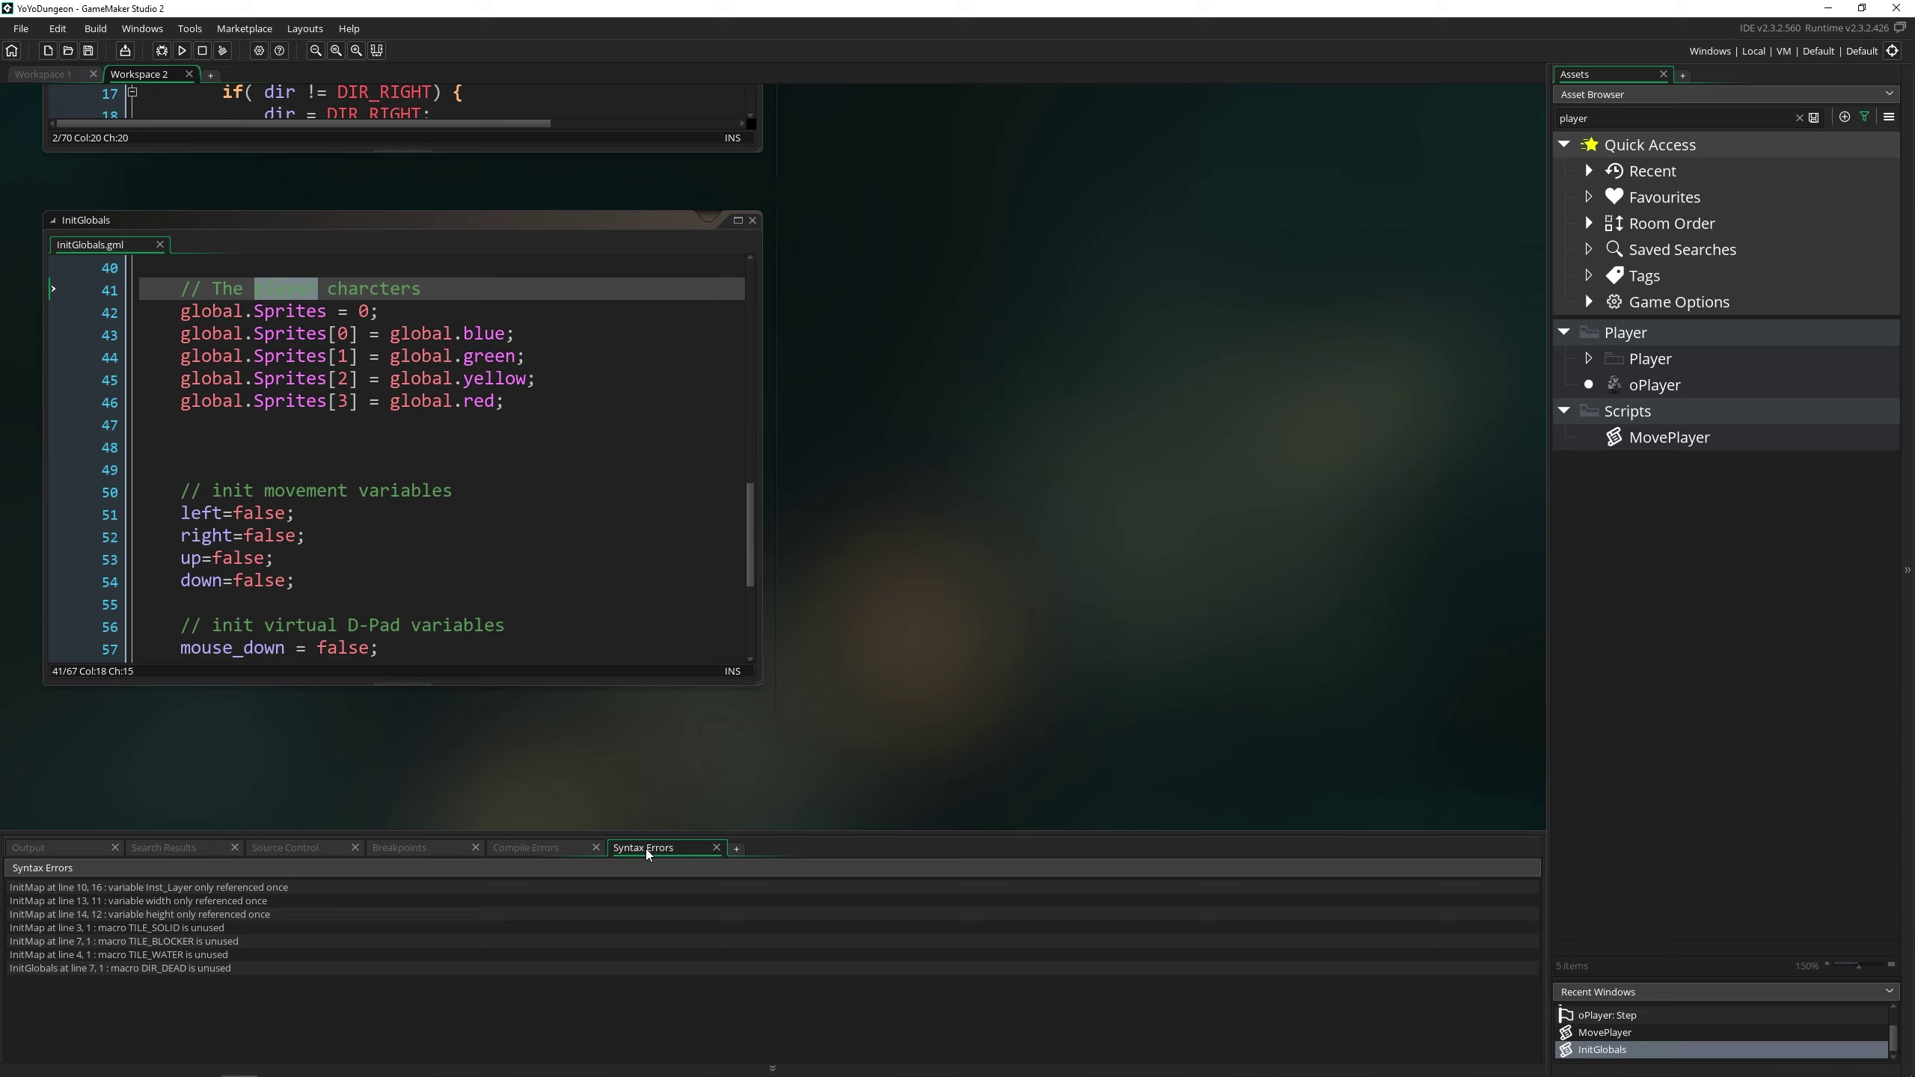
pyautogui.click(482, 886)
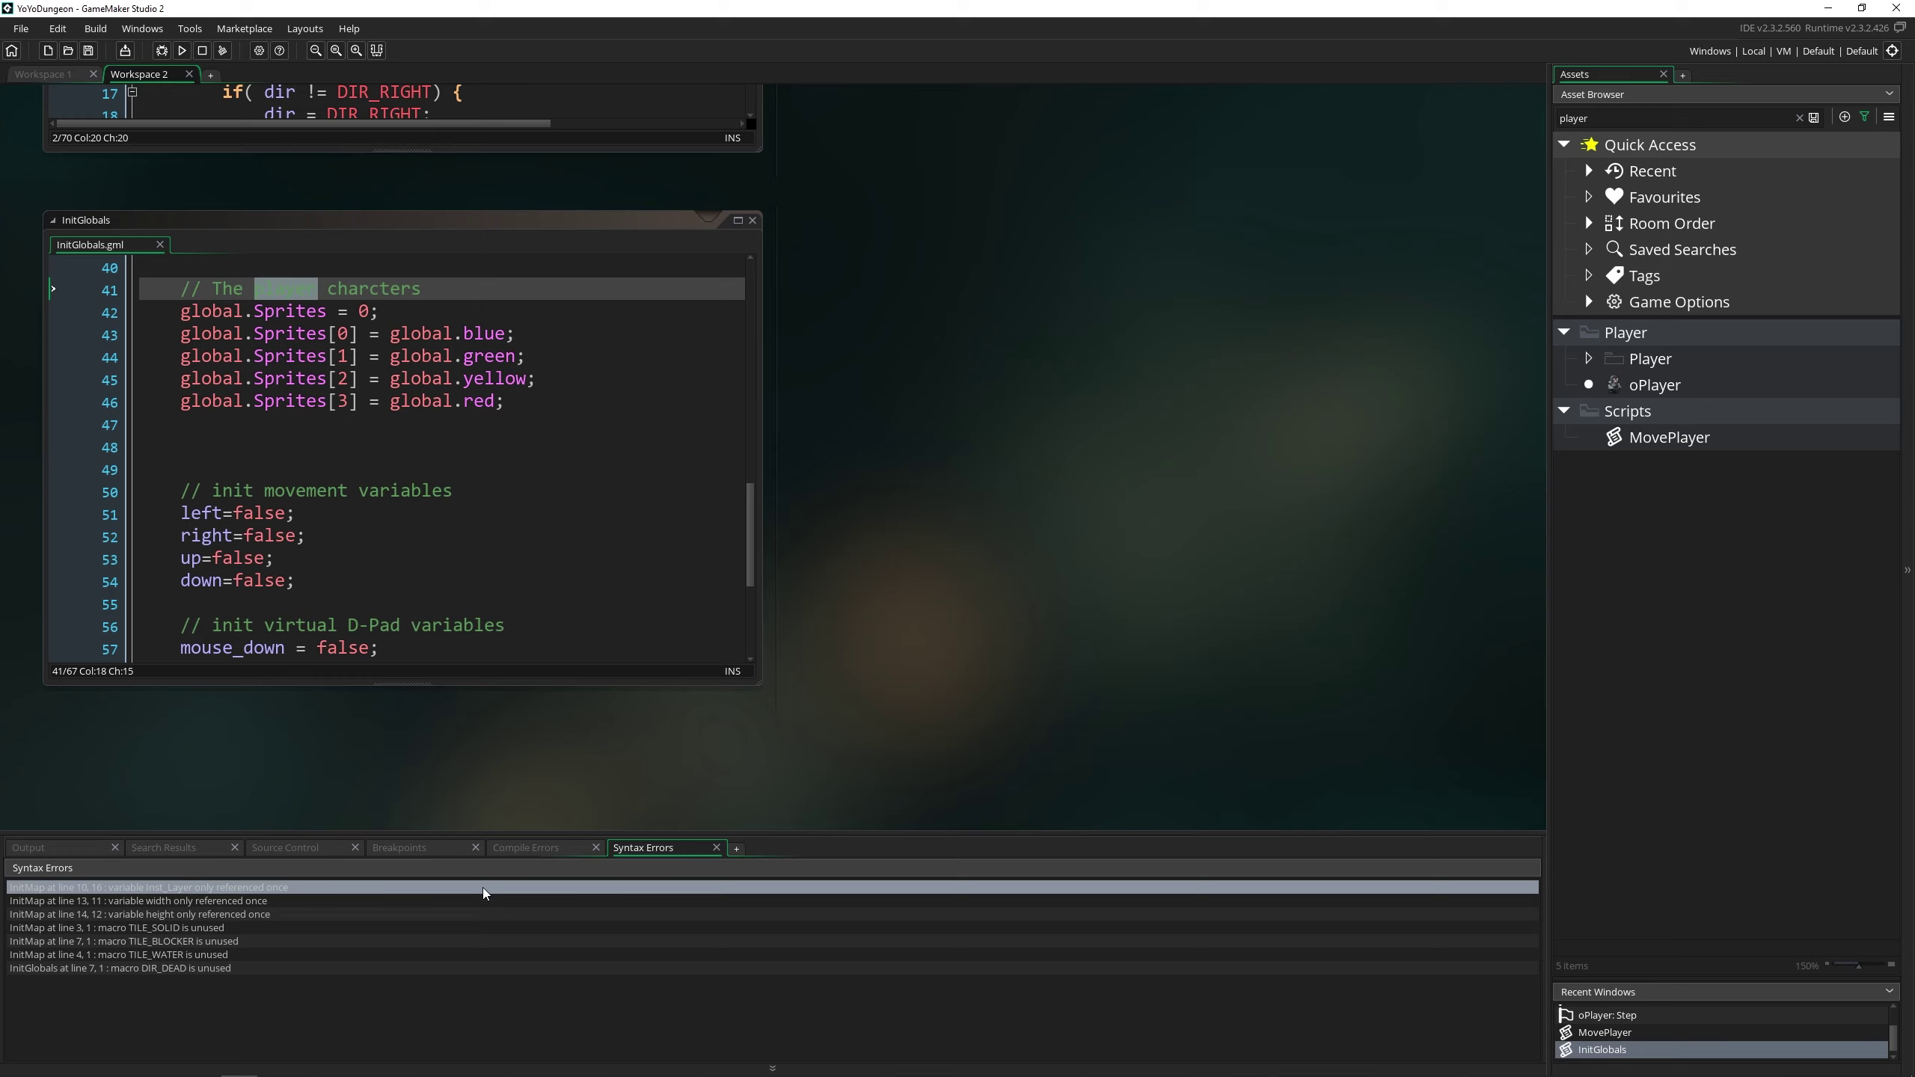
pyautogui.click(524, 848)
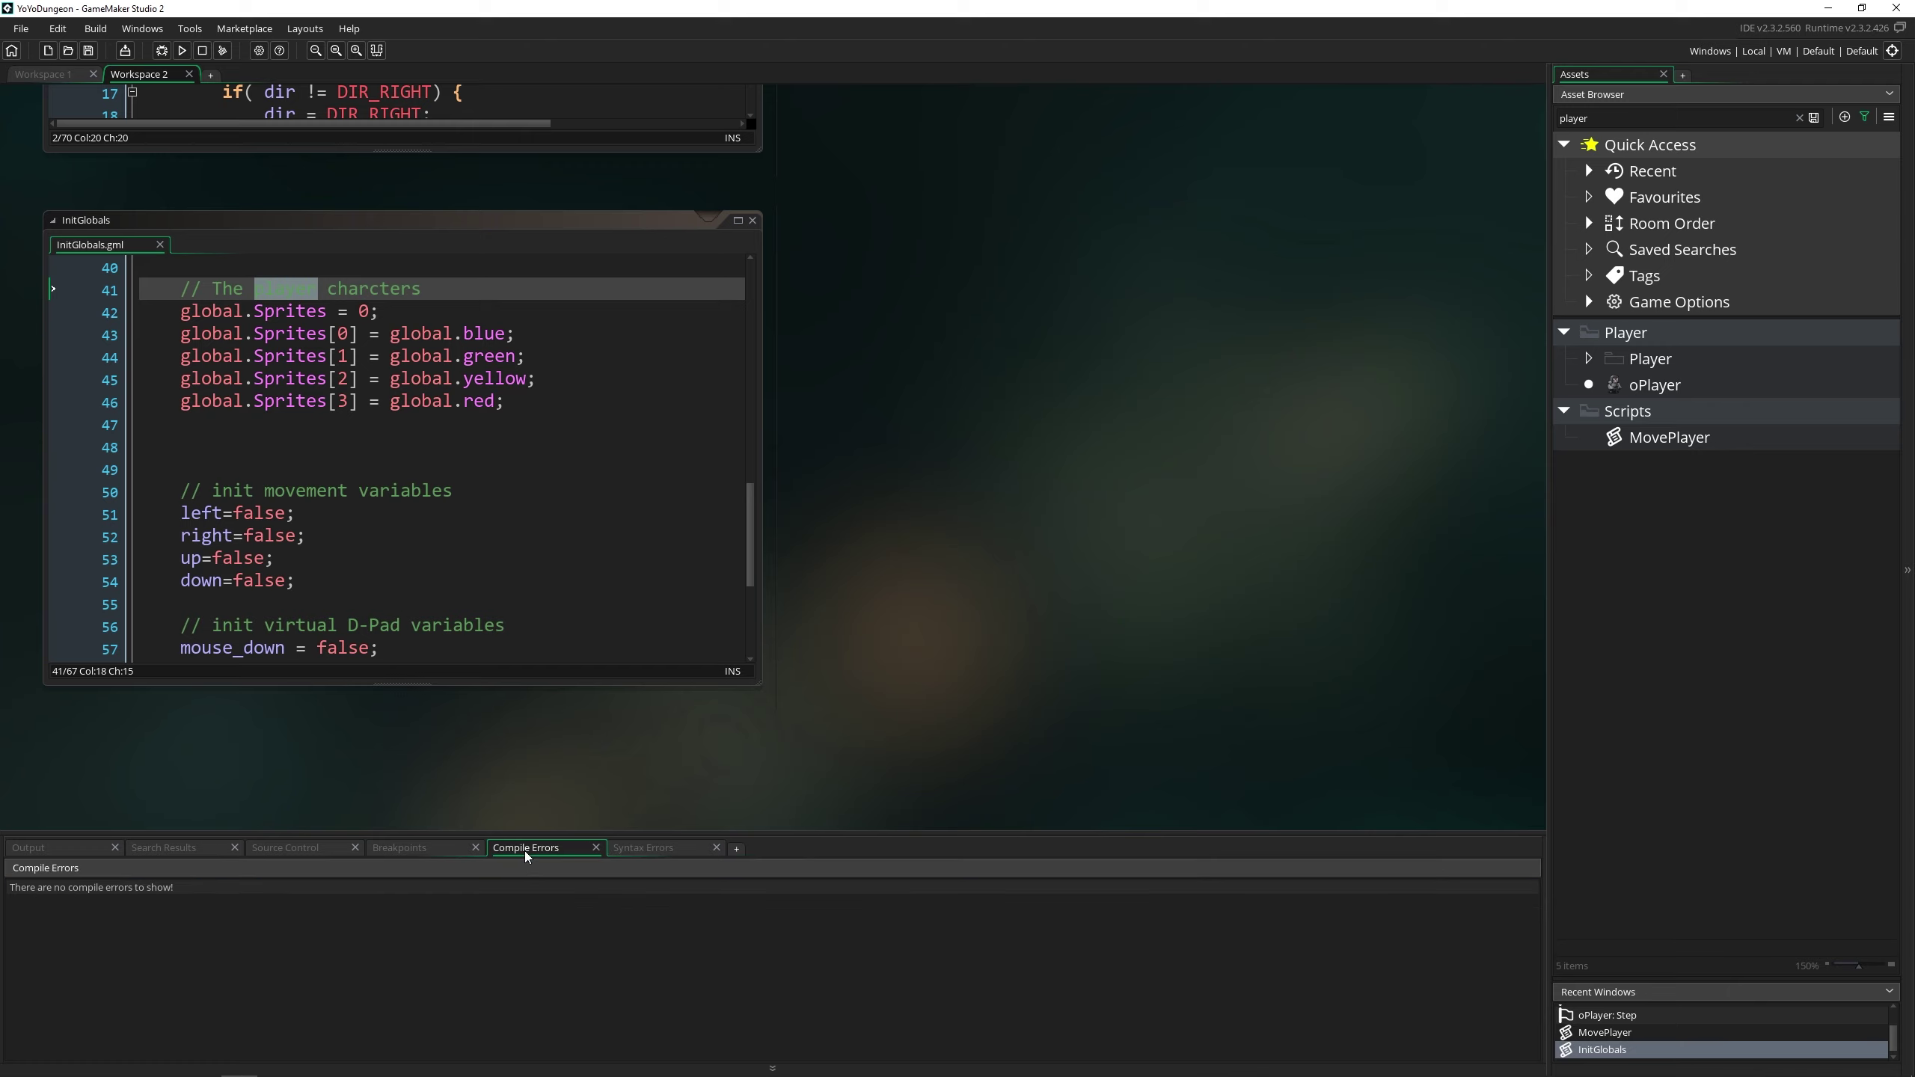
pyautogui.click(692, 851)
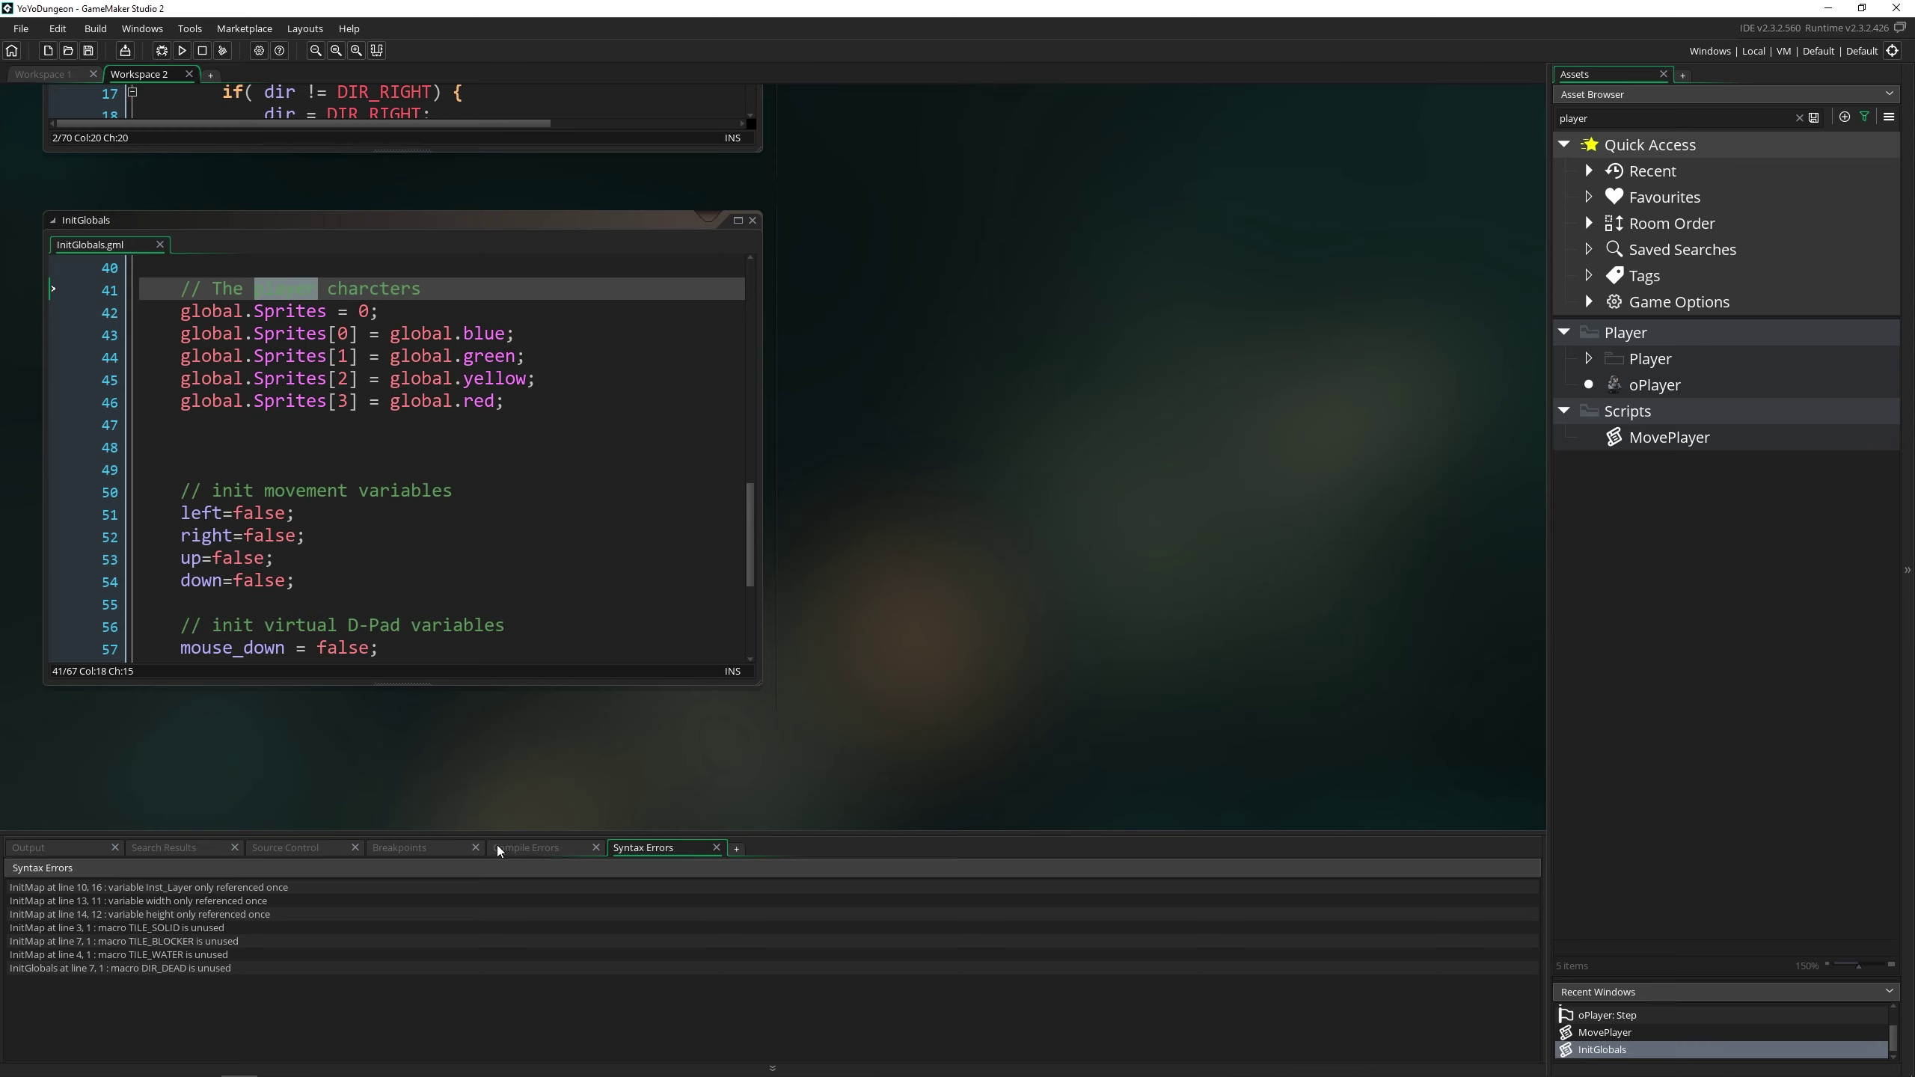
pyautogui.click(66, 847)
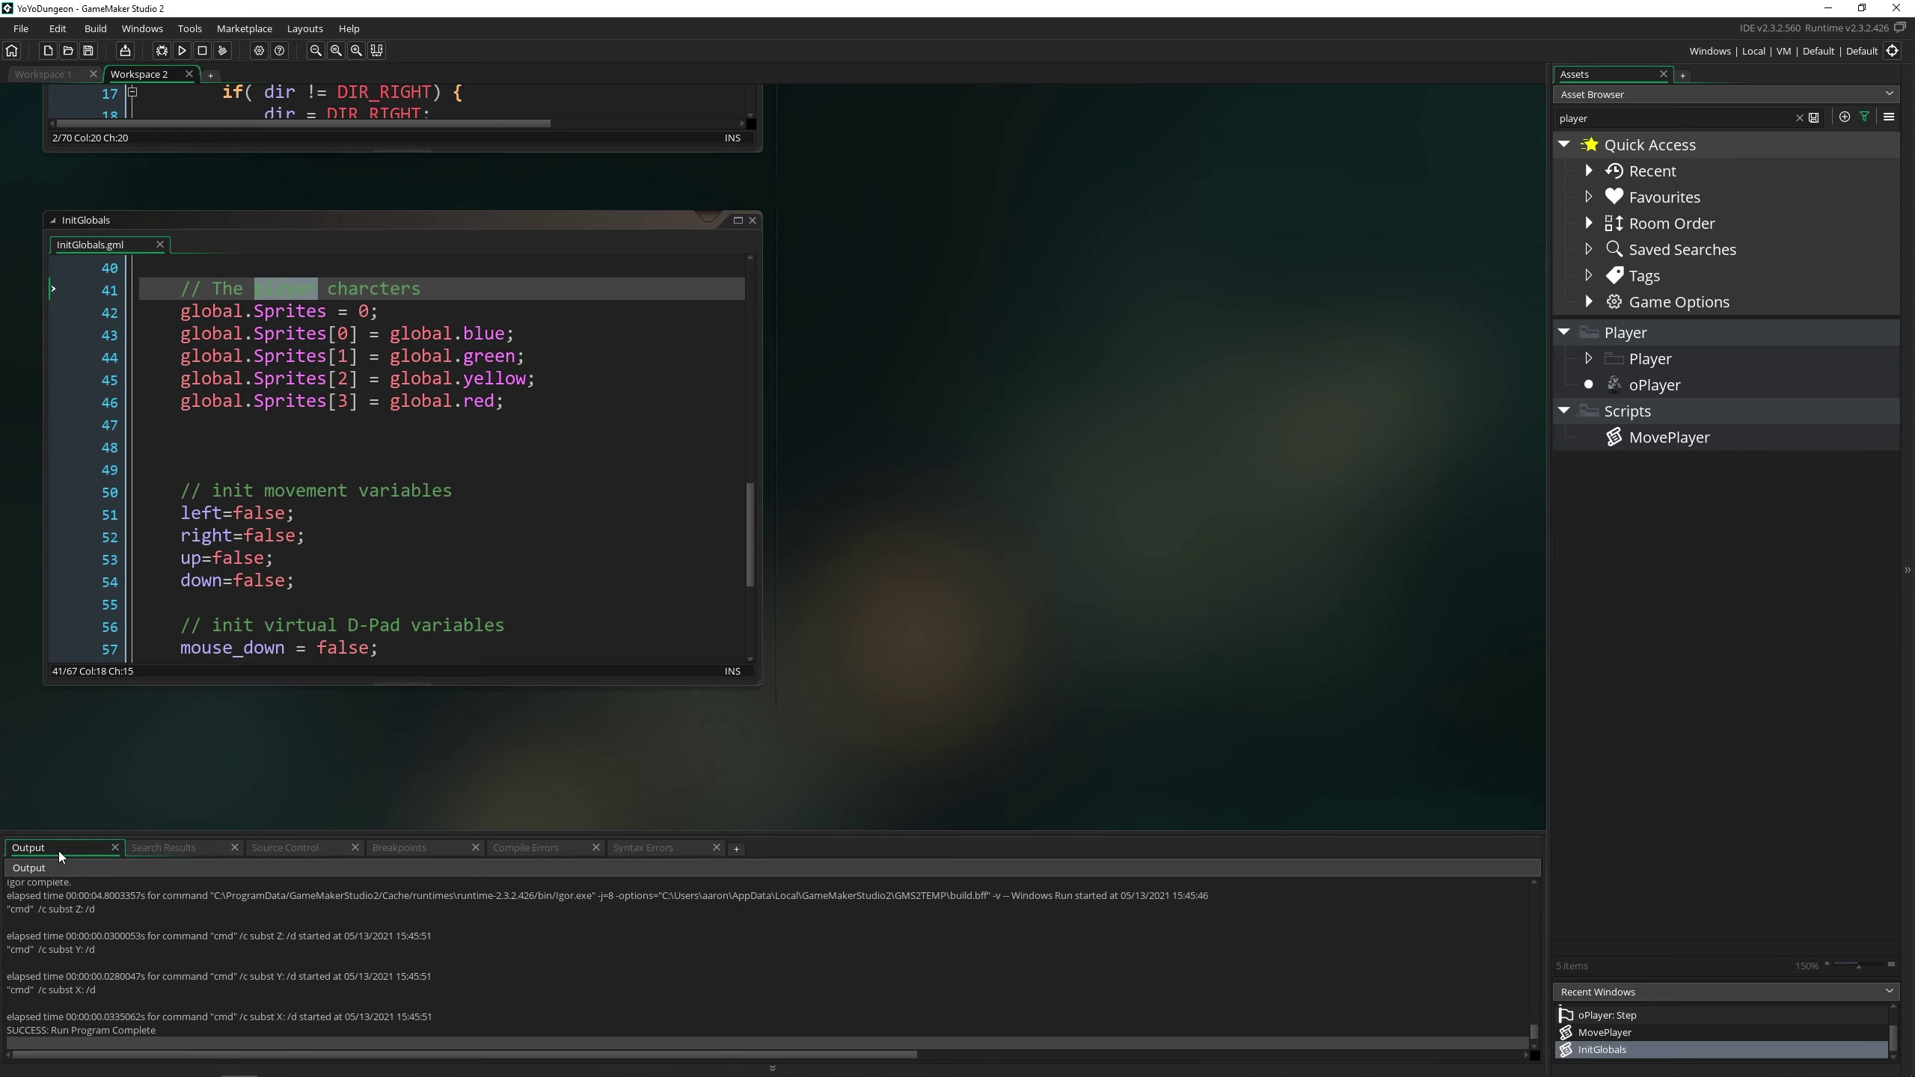
pyautogui.moveTo(58, 850); pyautogui.dragTo(30, 453)
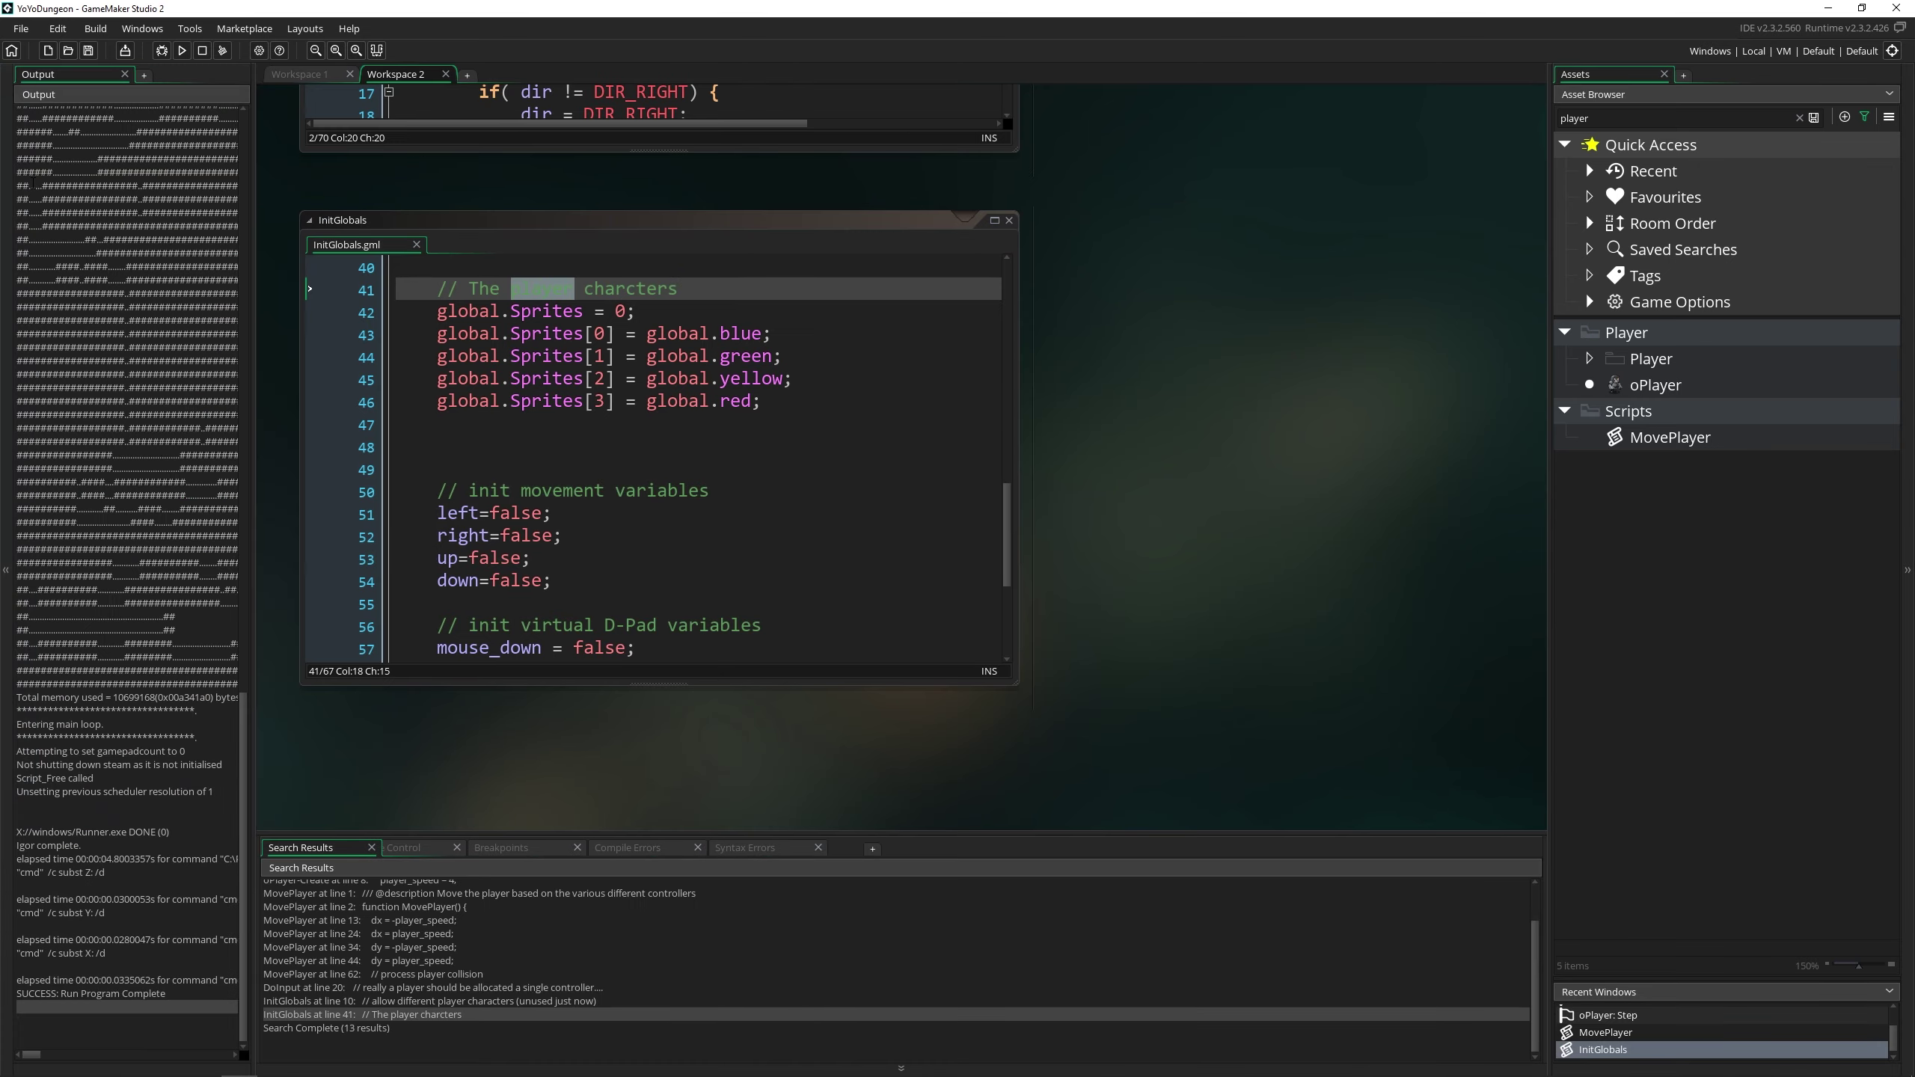
pyautogui.scroll(10, 197, 382)
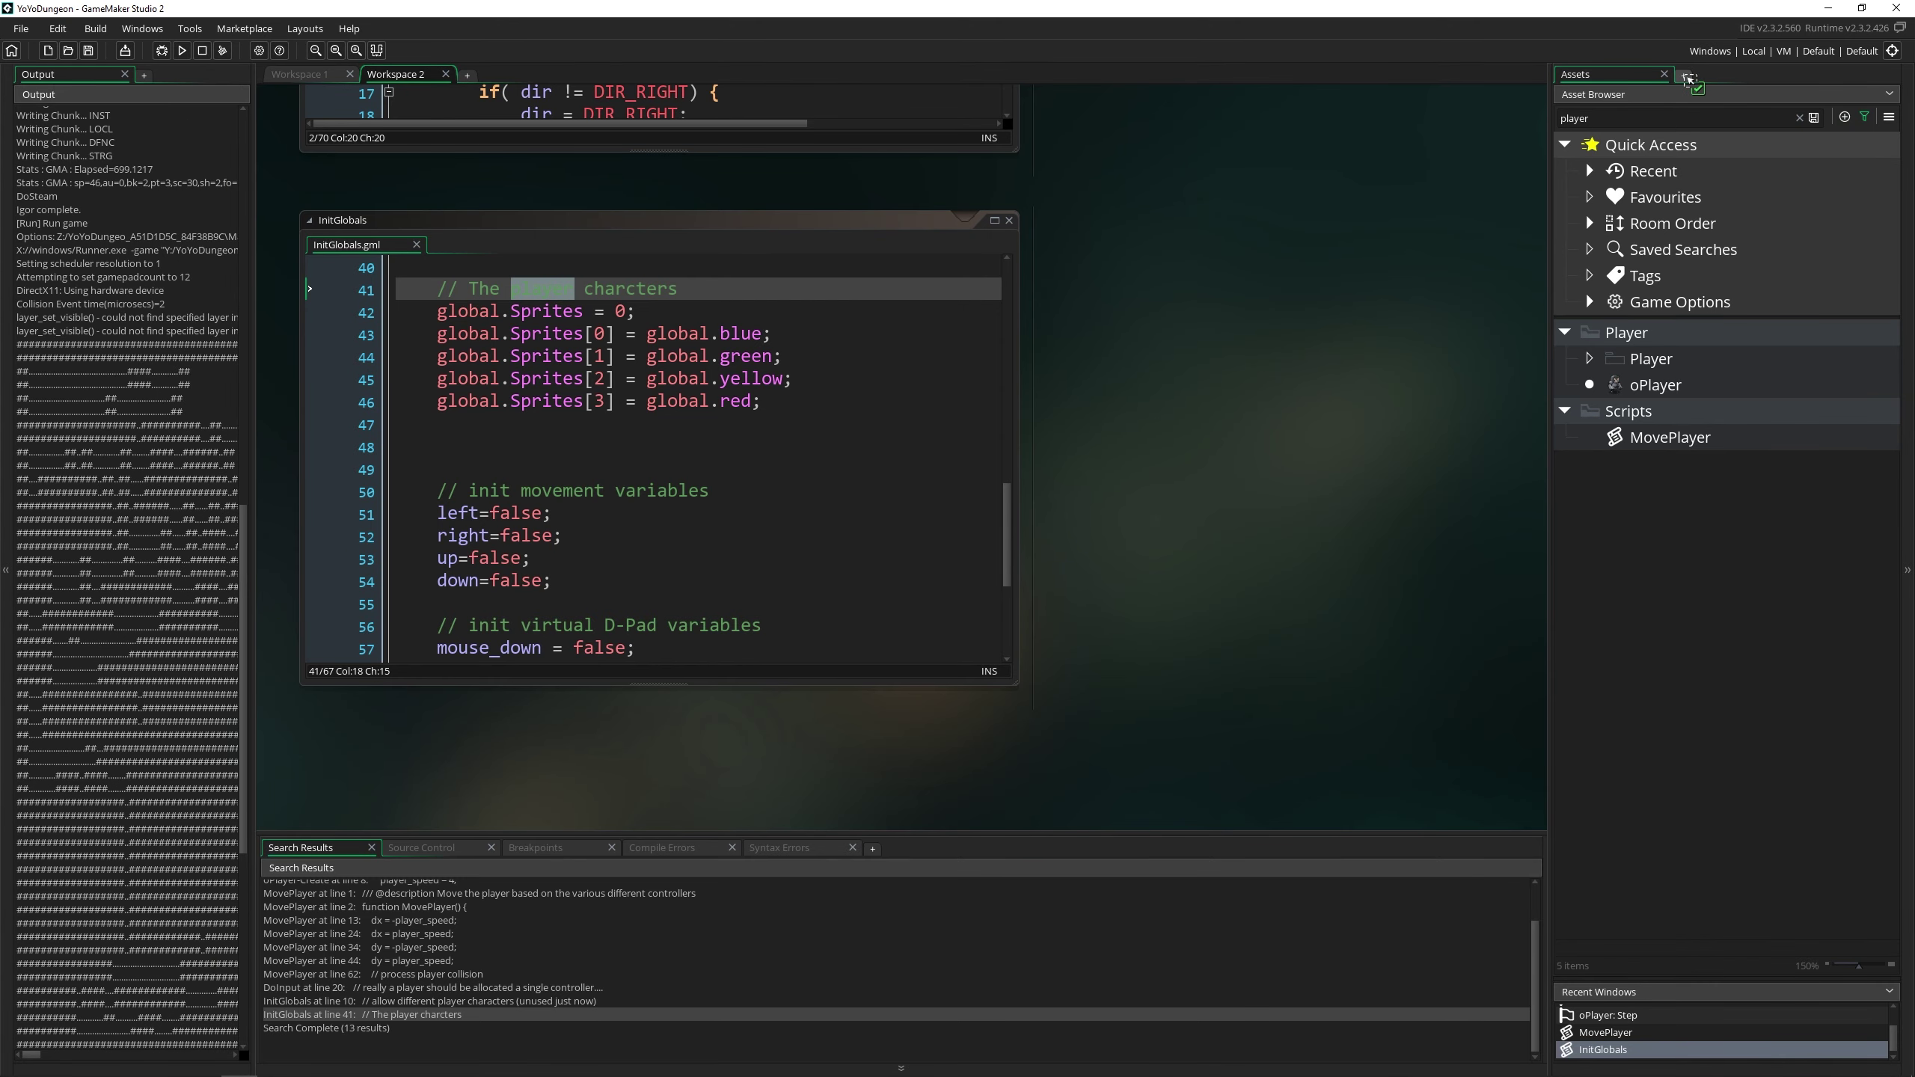
pyautogui.moveTo(1685, 82); pyautogui.dragTo(1674, 77)
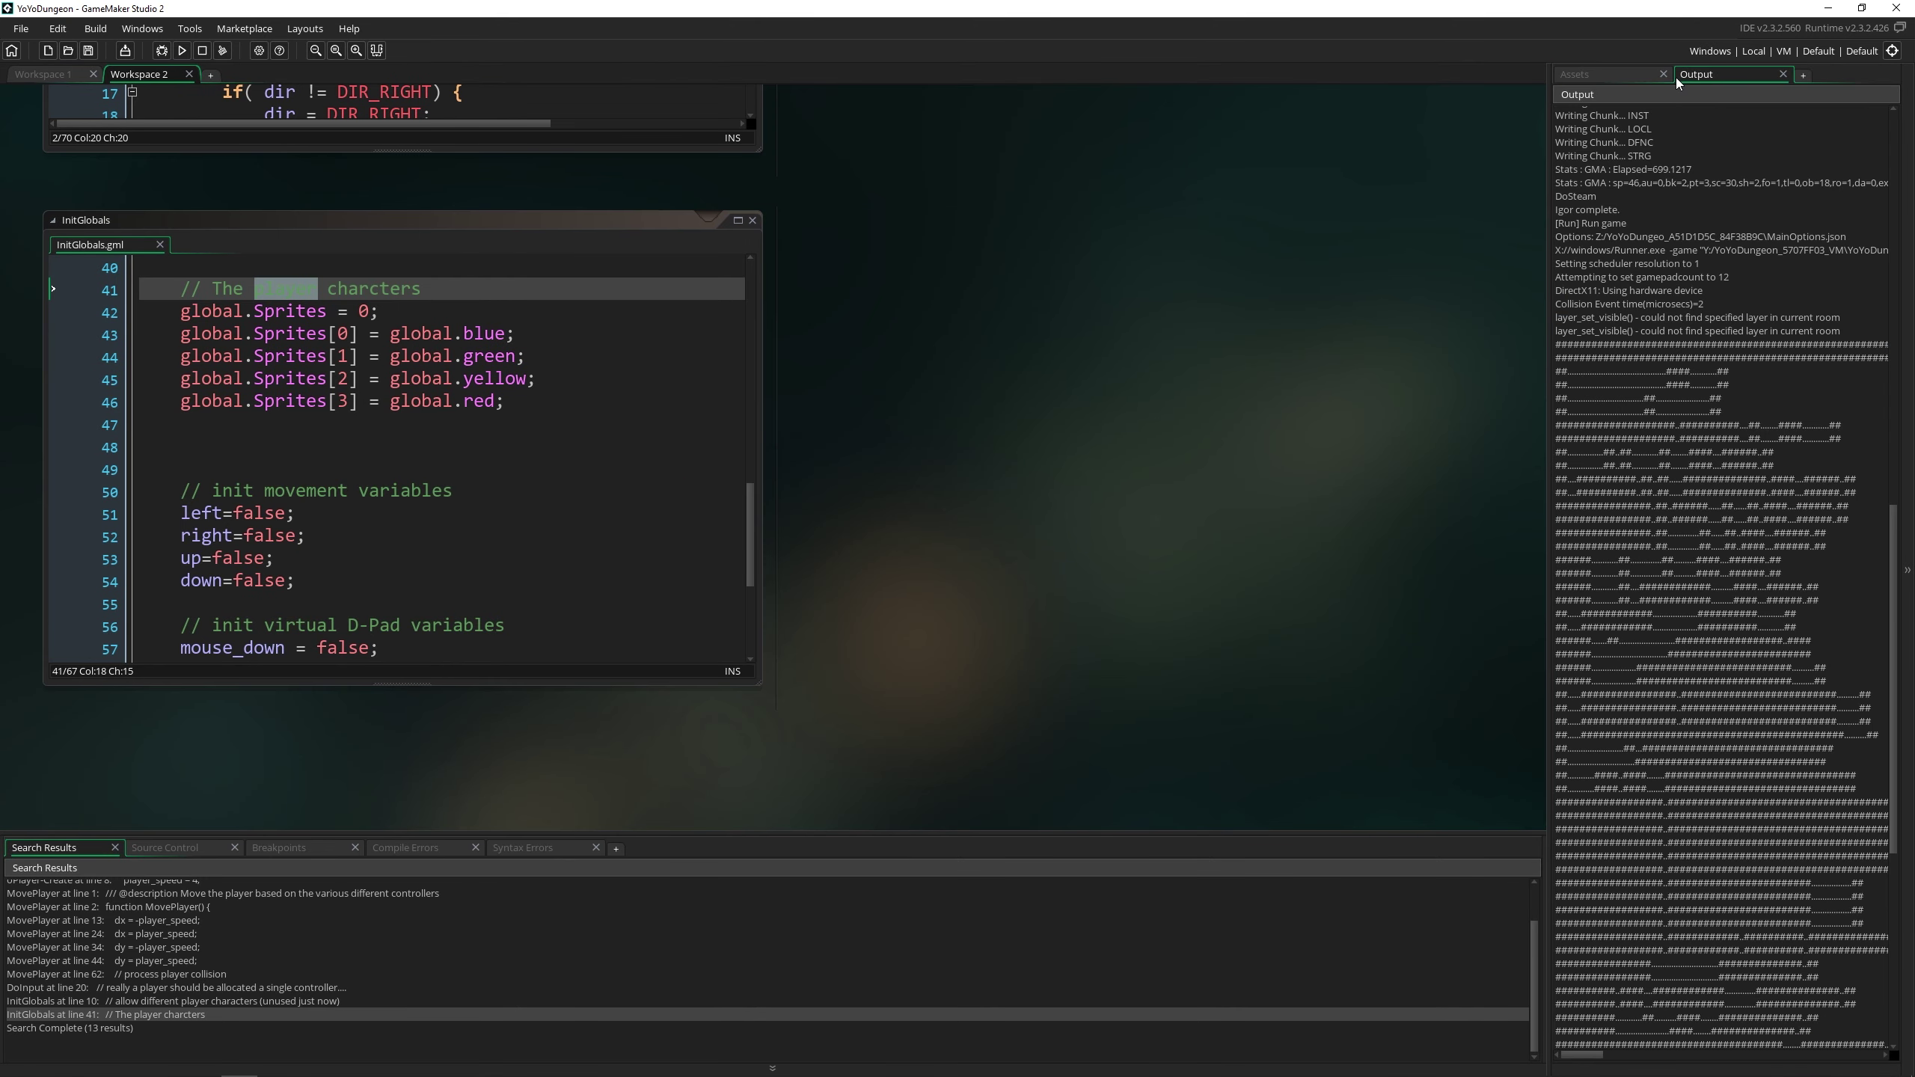
pyautogui.click(1615, 73)
pyautogui.moveTo(1685, 77); pyautogui.dragTo(788, 833)
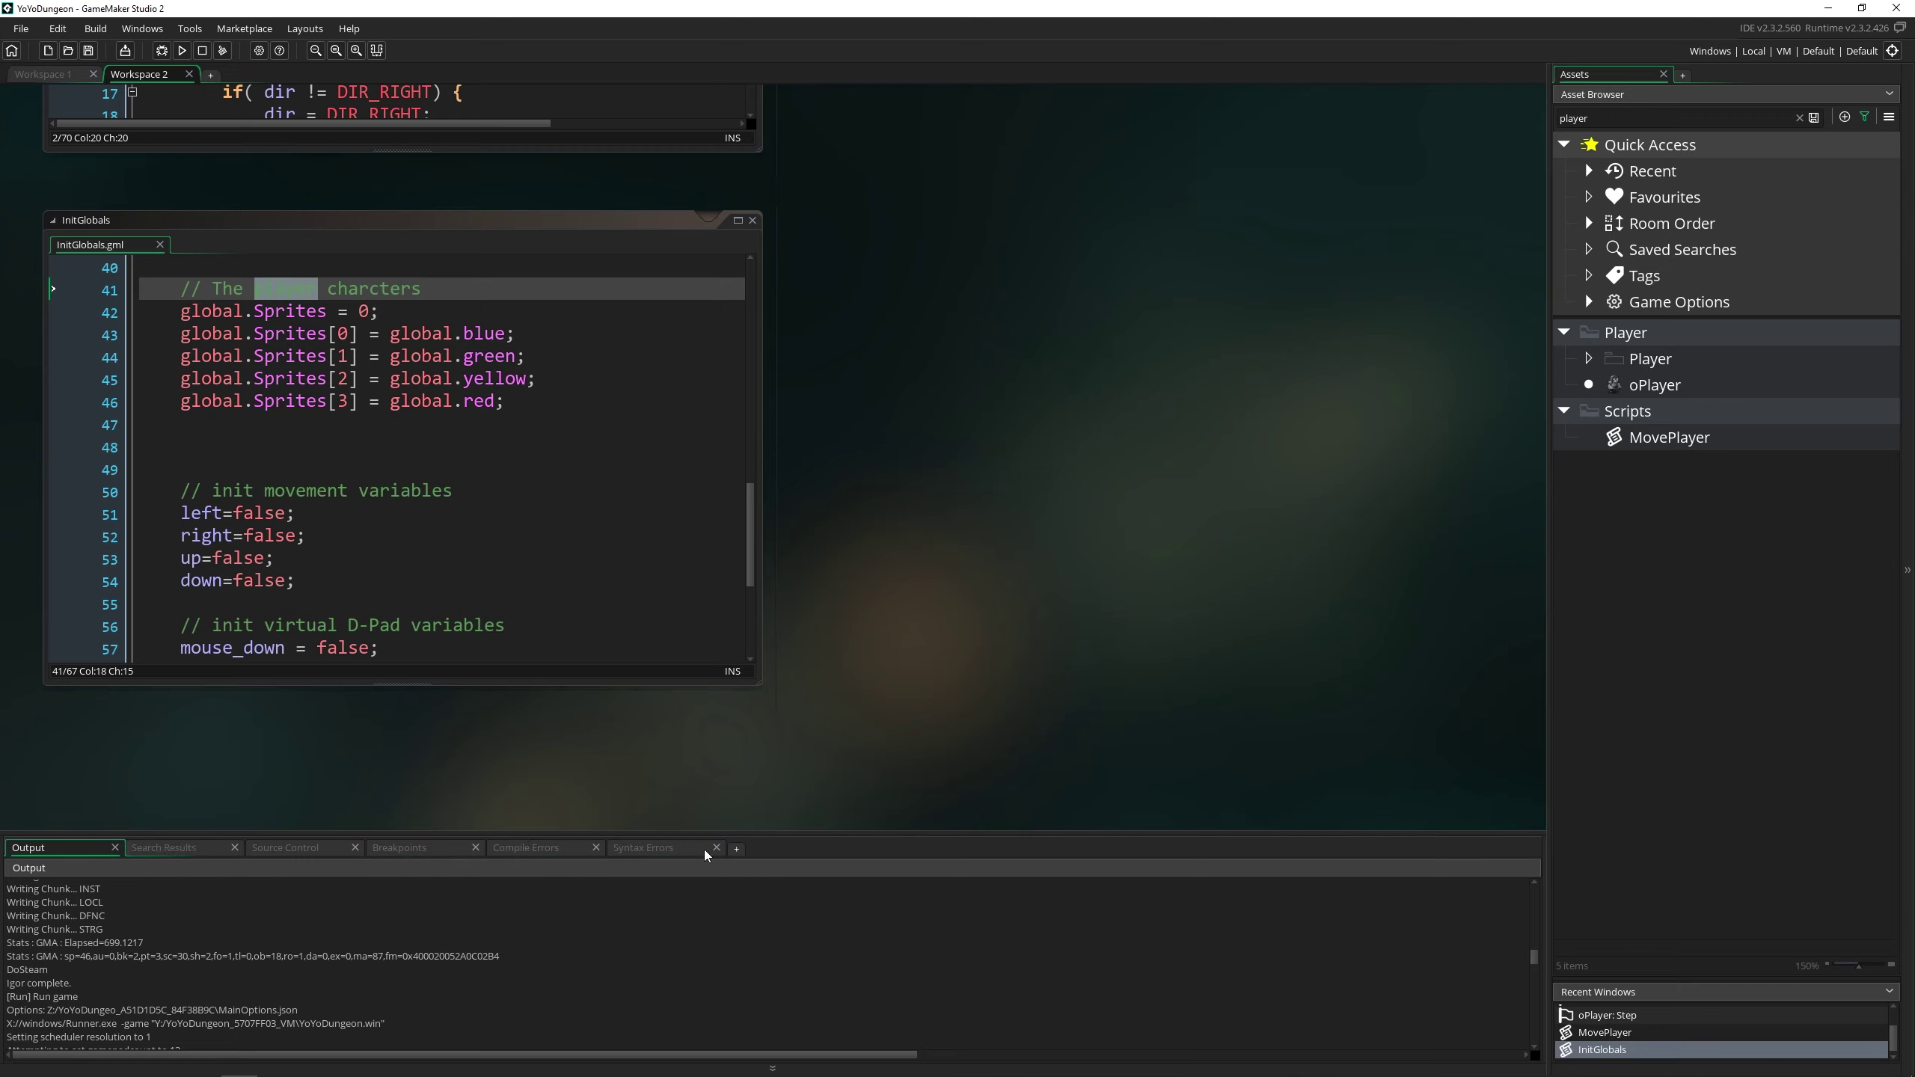
pyautogui.click(531, 400)
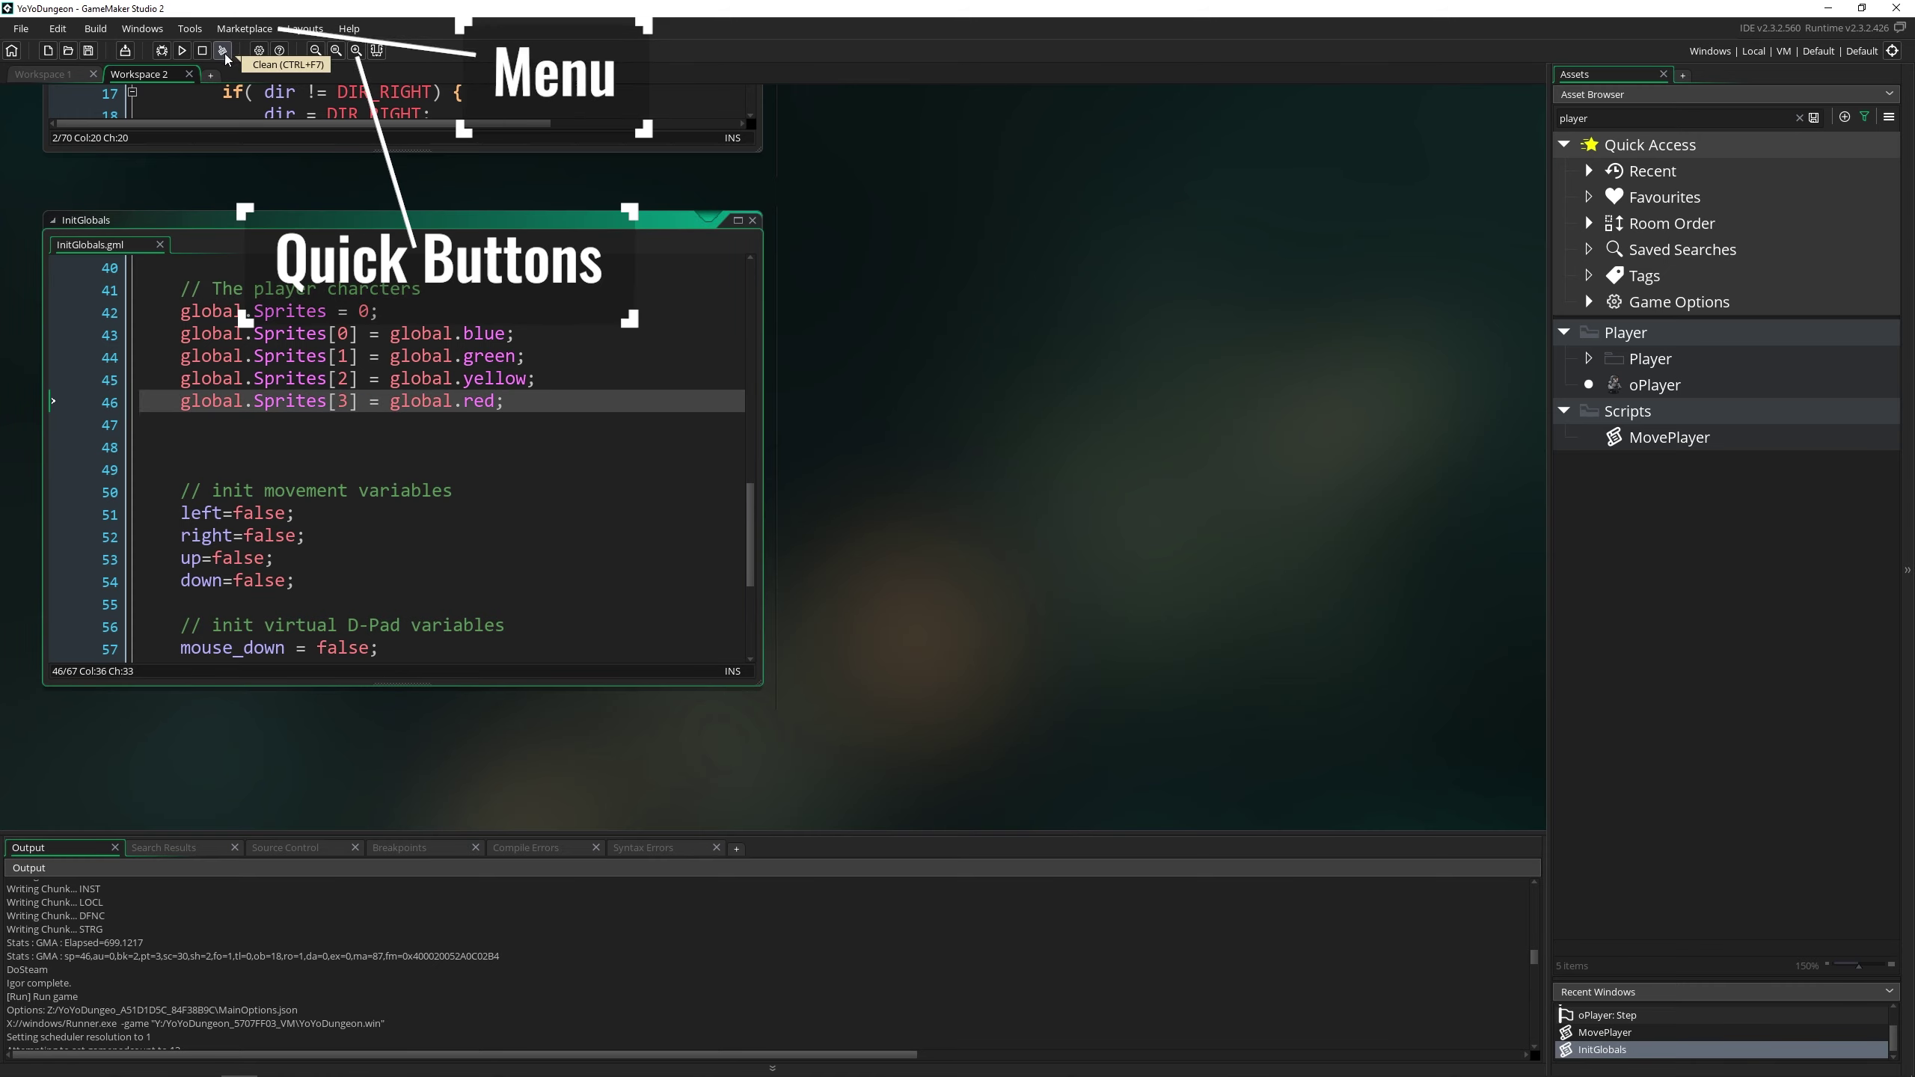
pyautogui.click(13, 53)
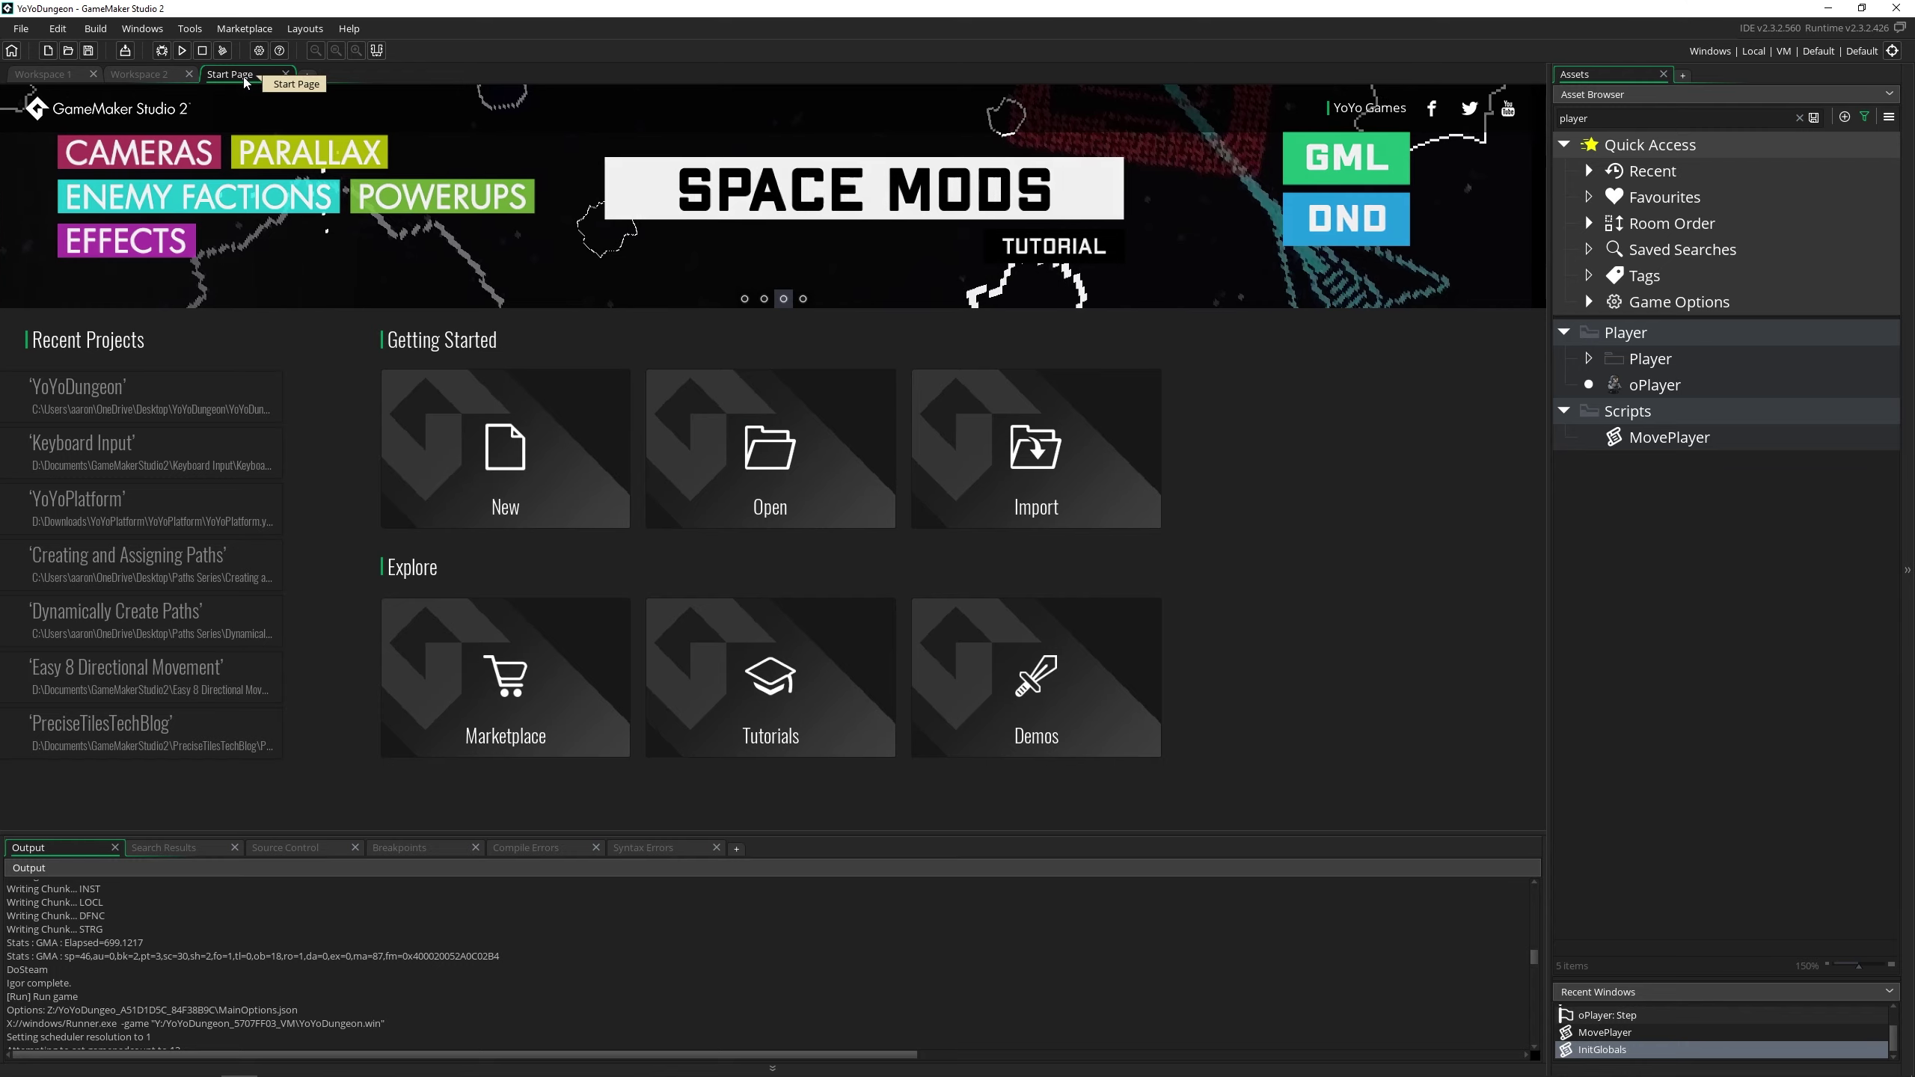
pyautogui.click(286, 74)
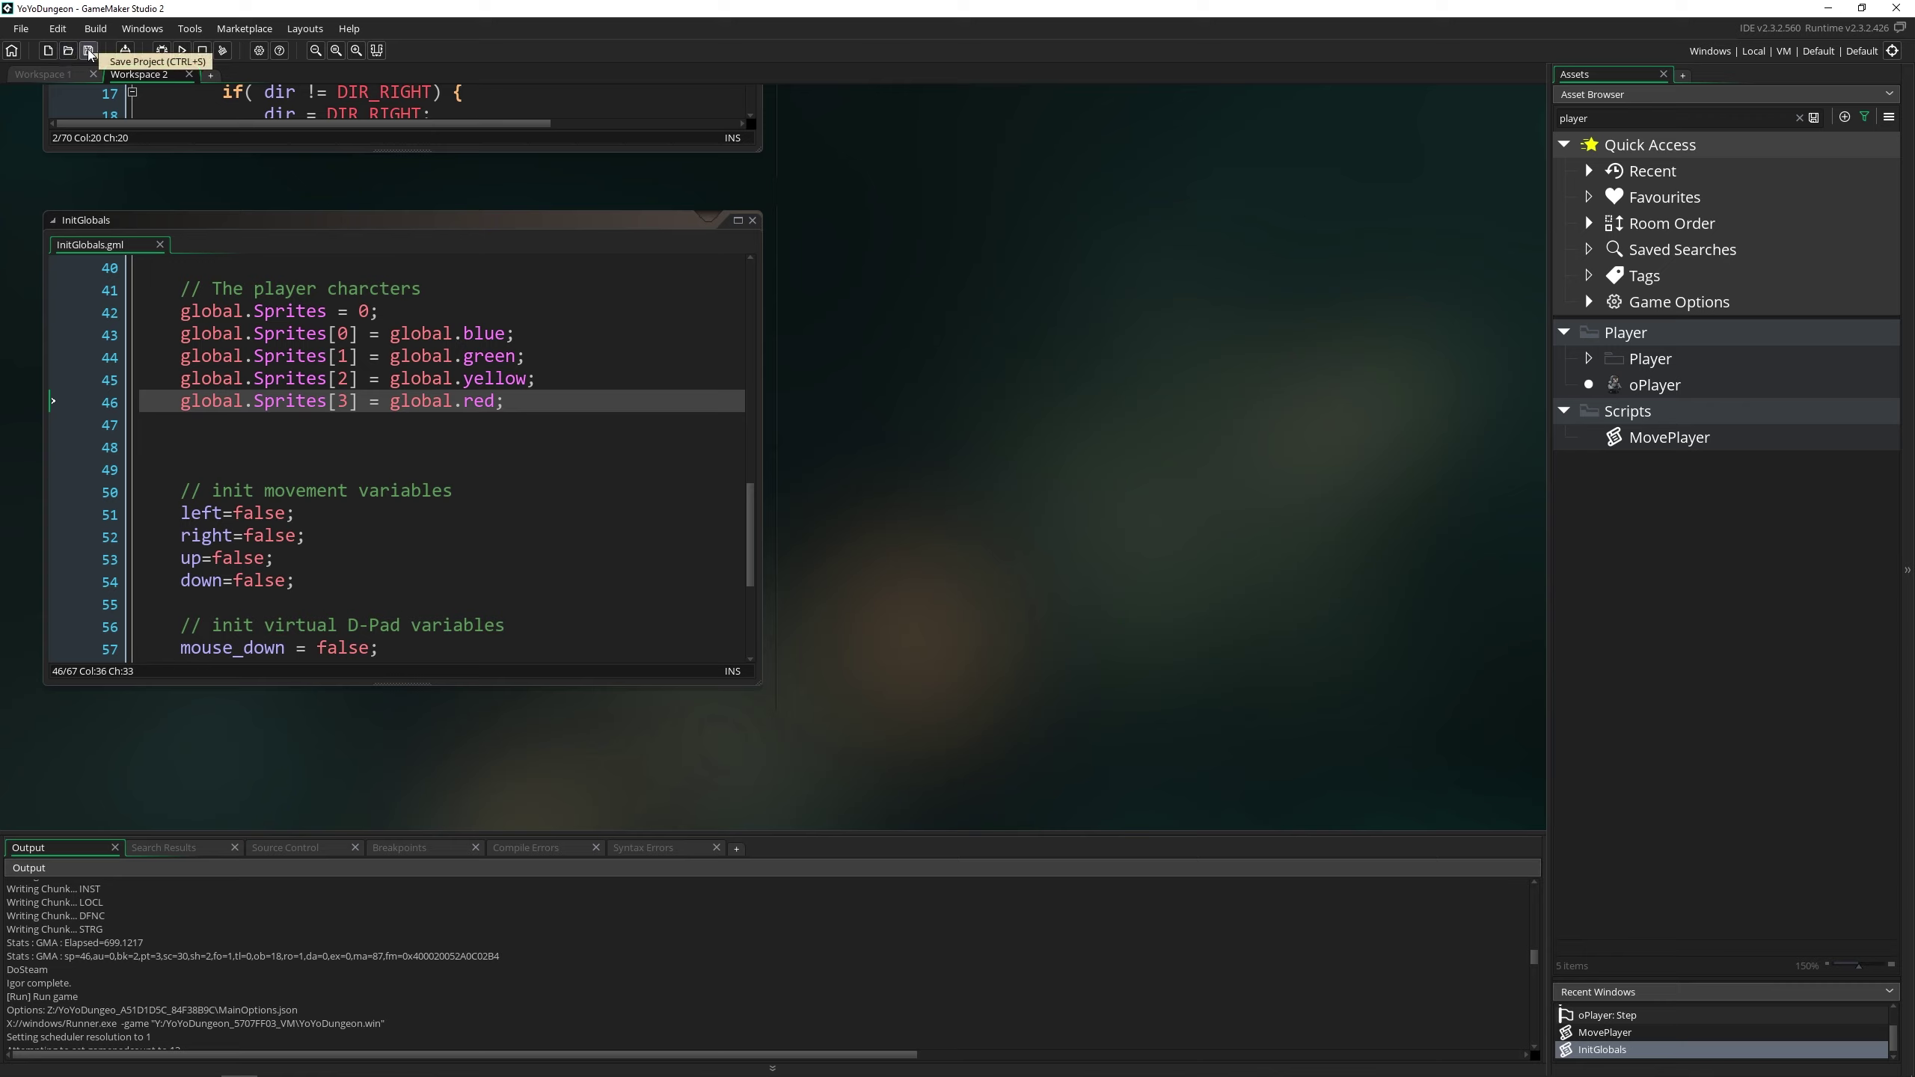
# Insert a blank line below line 46 of InitGlobals, save with Ctrl+S, then briefly check the Build menu.
pyautogui.click(571, 392)
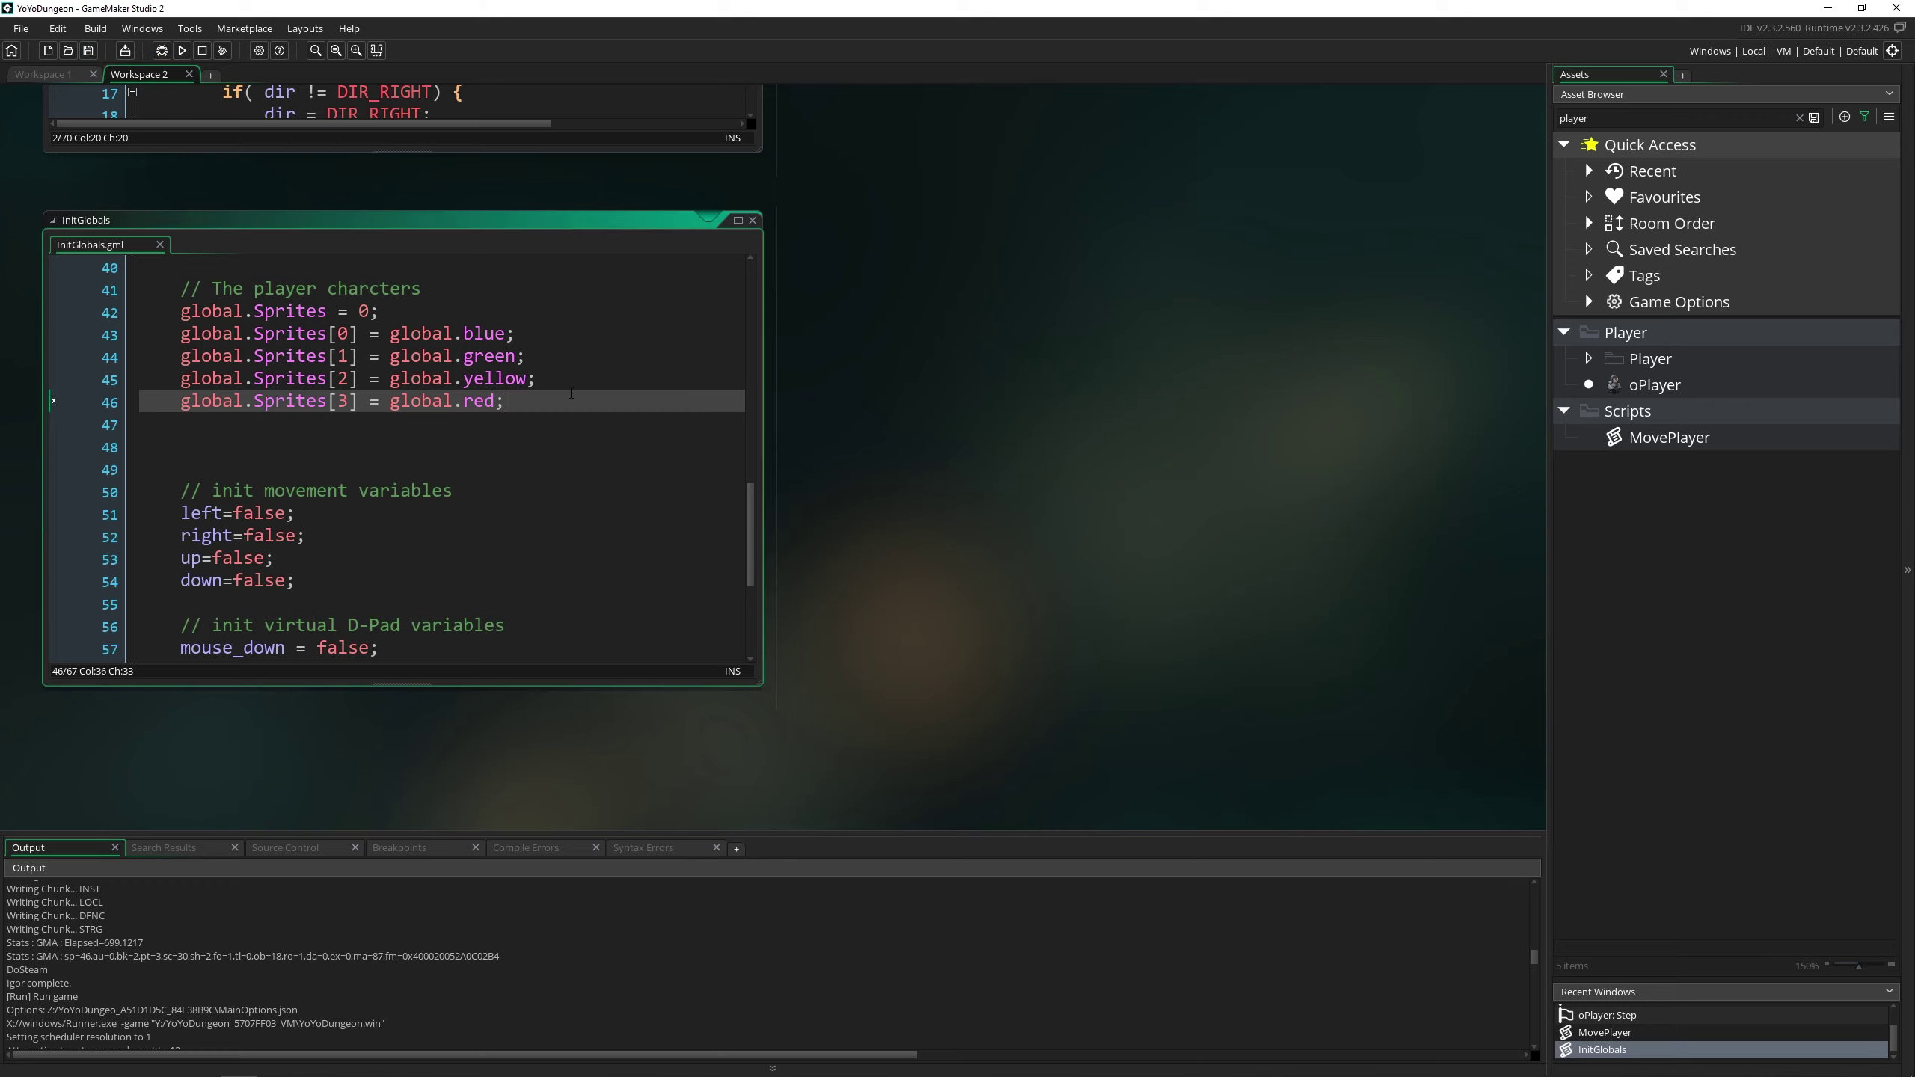
pyautogui.press('Return')
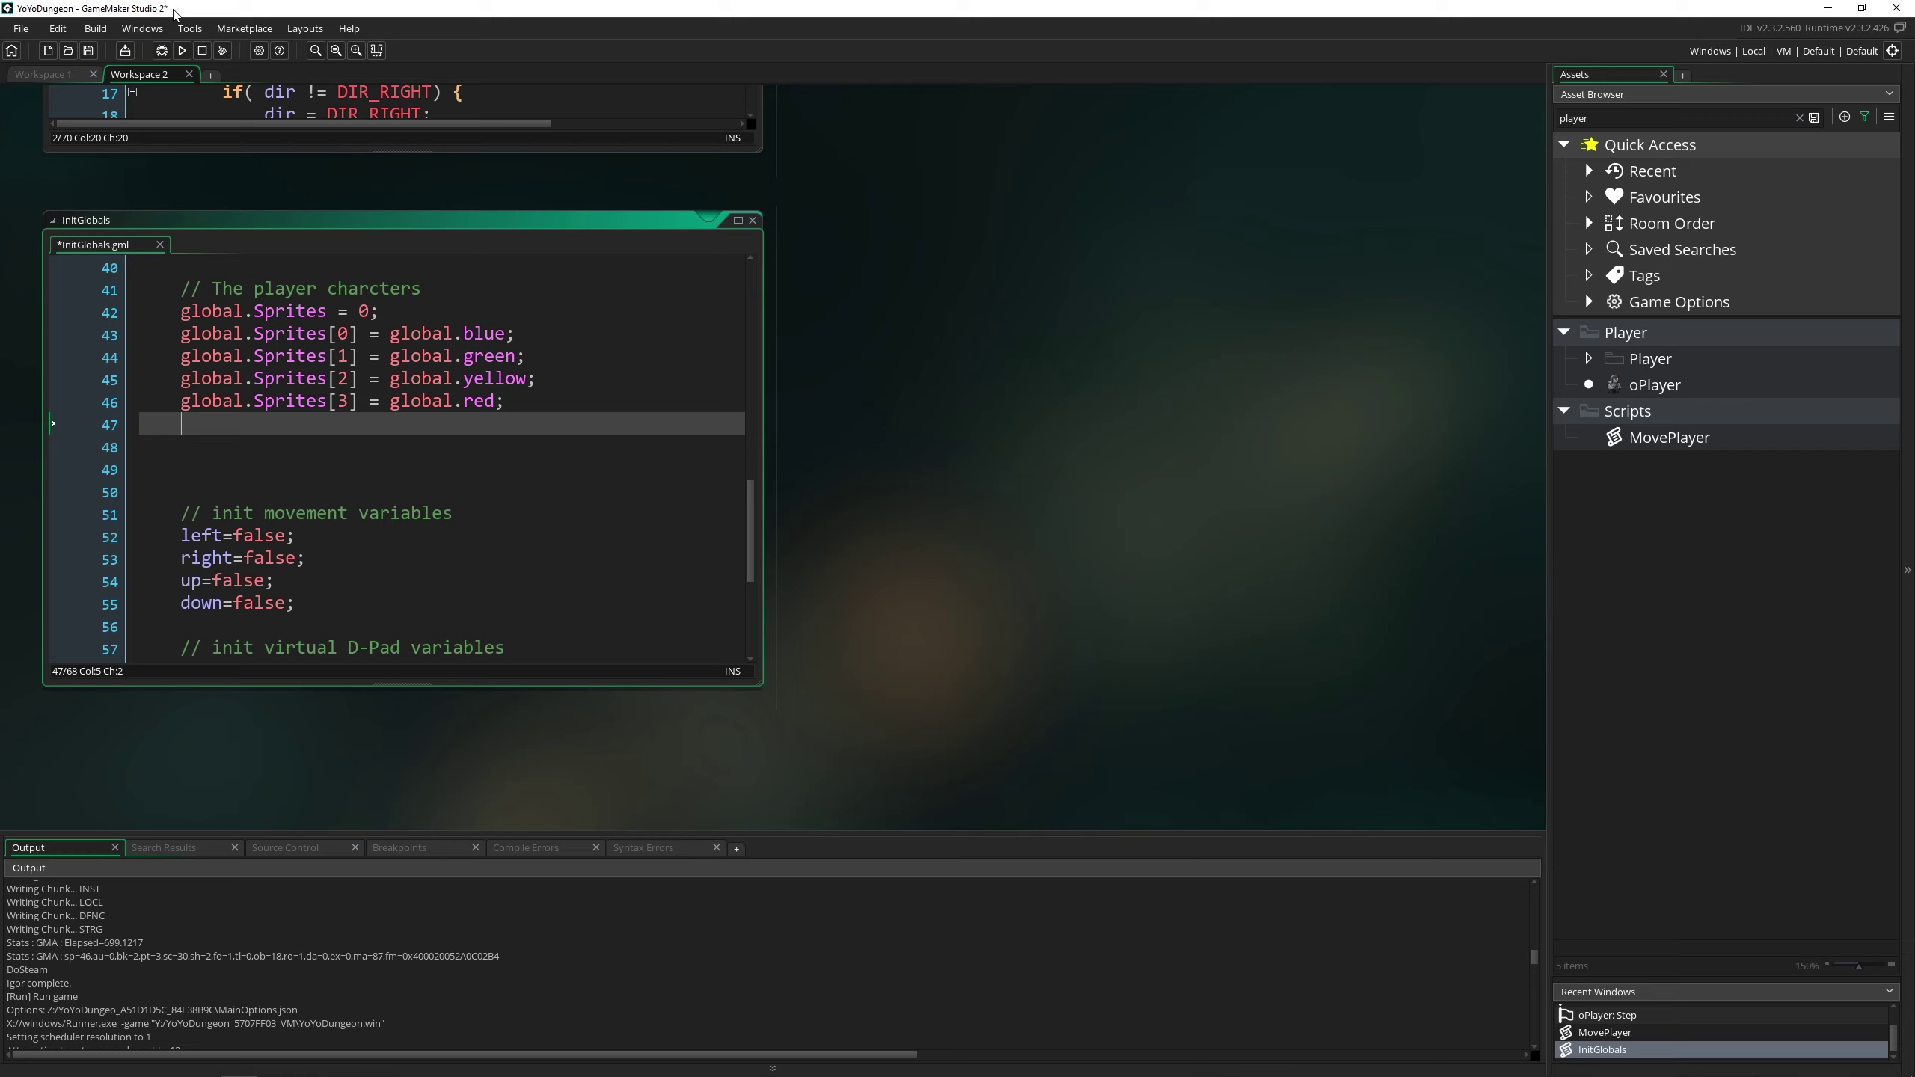
pyautogui.hotkey('ctrl', 's')
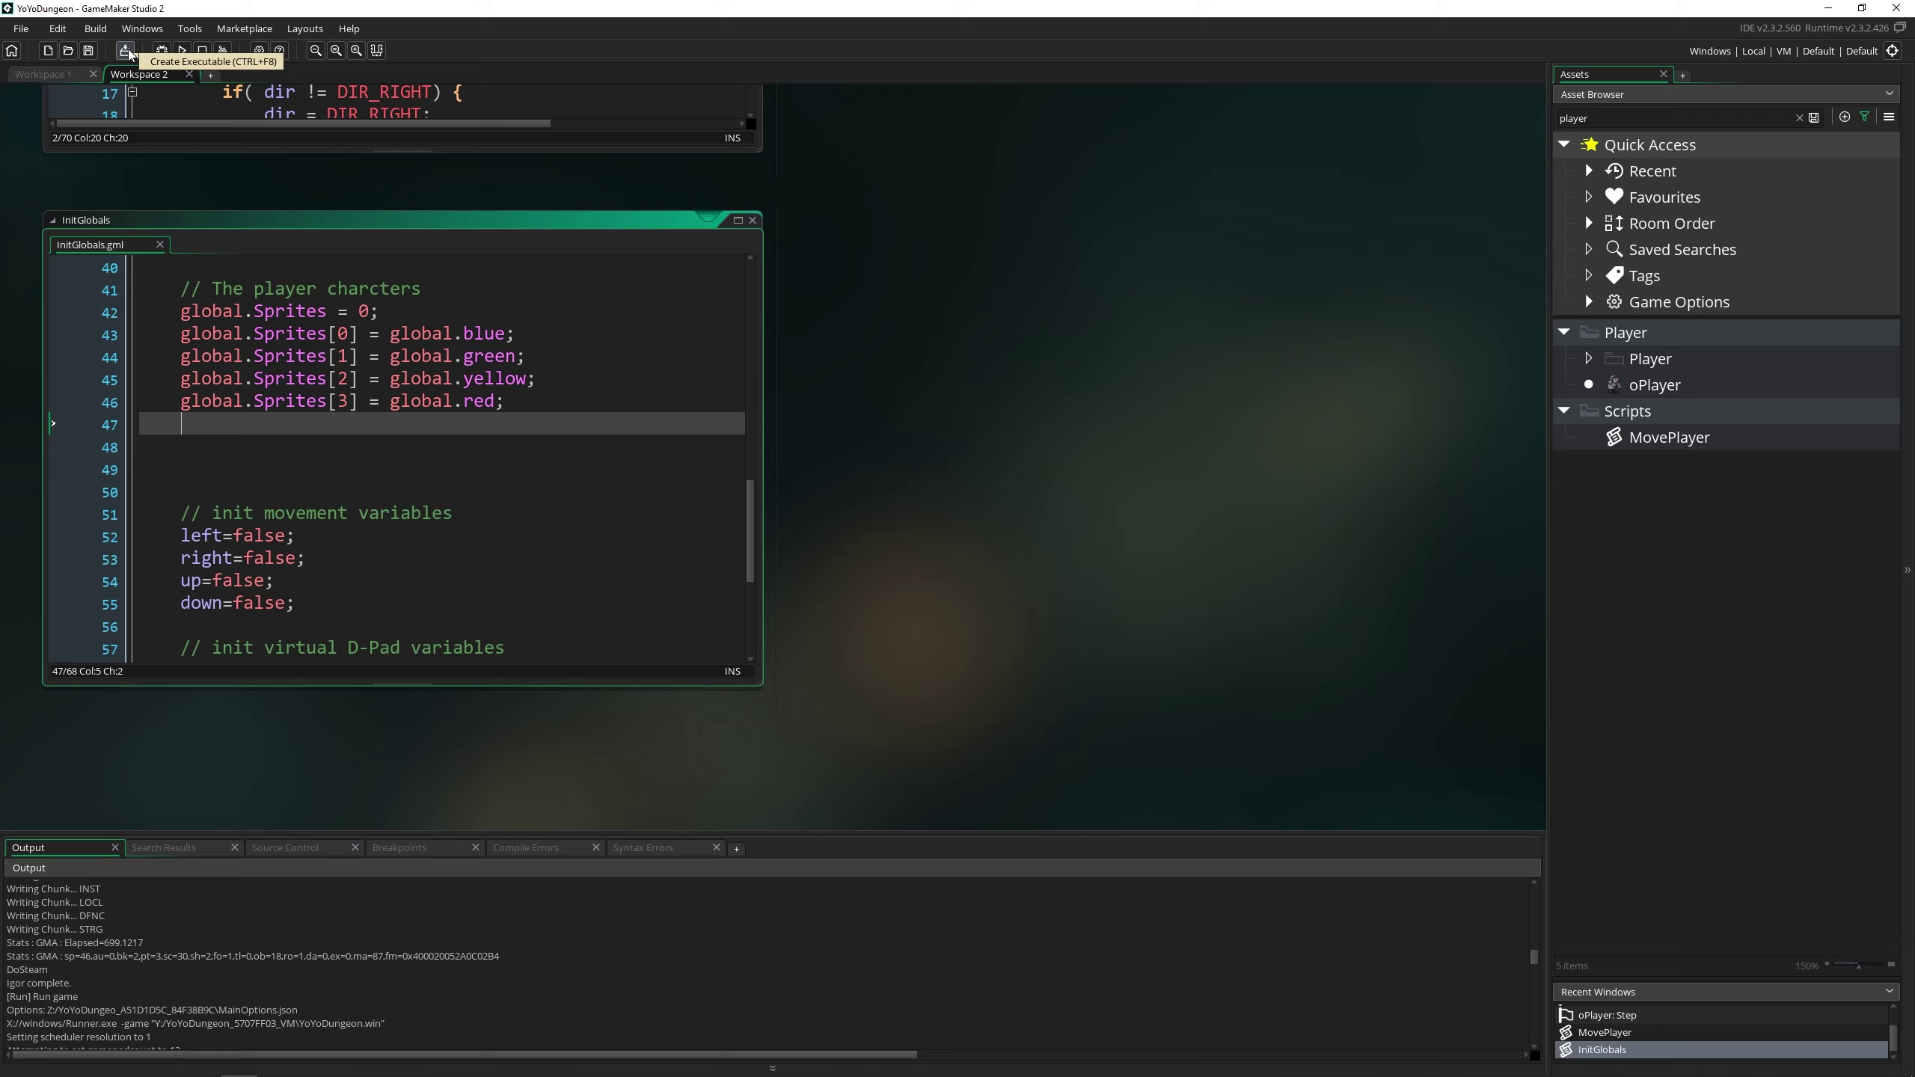
pyautogui.click(108, 36)
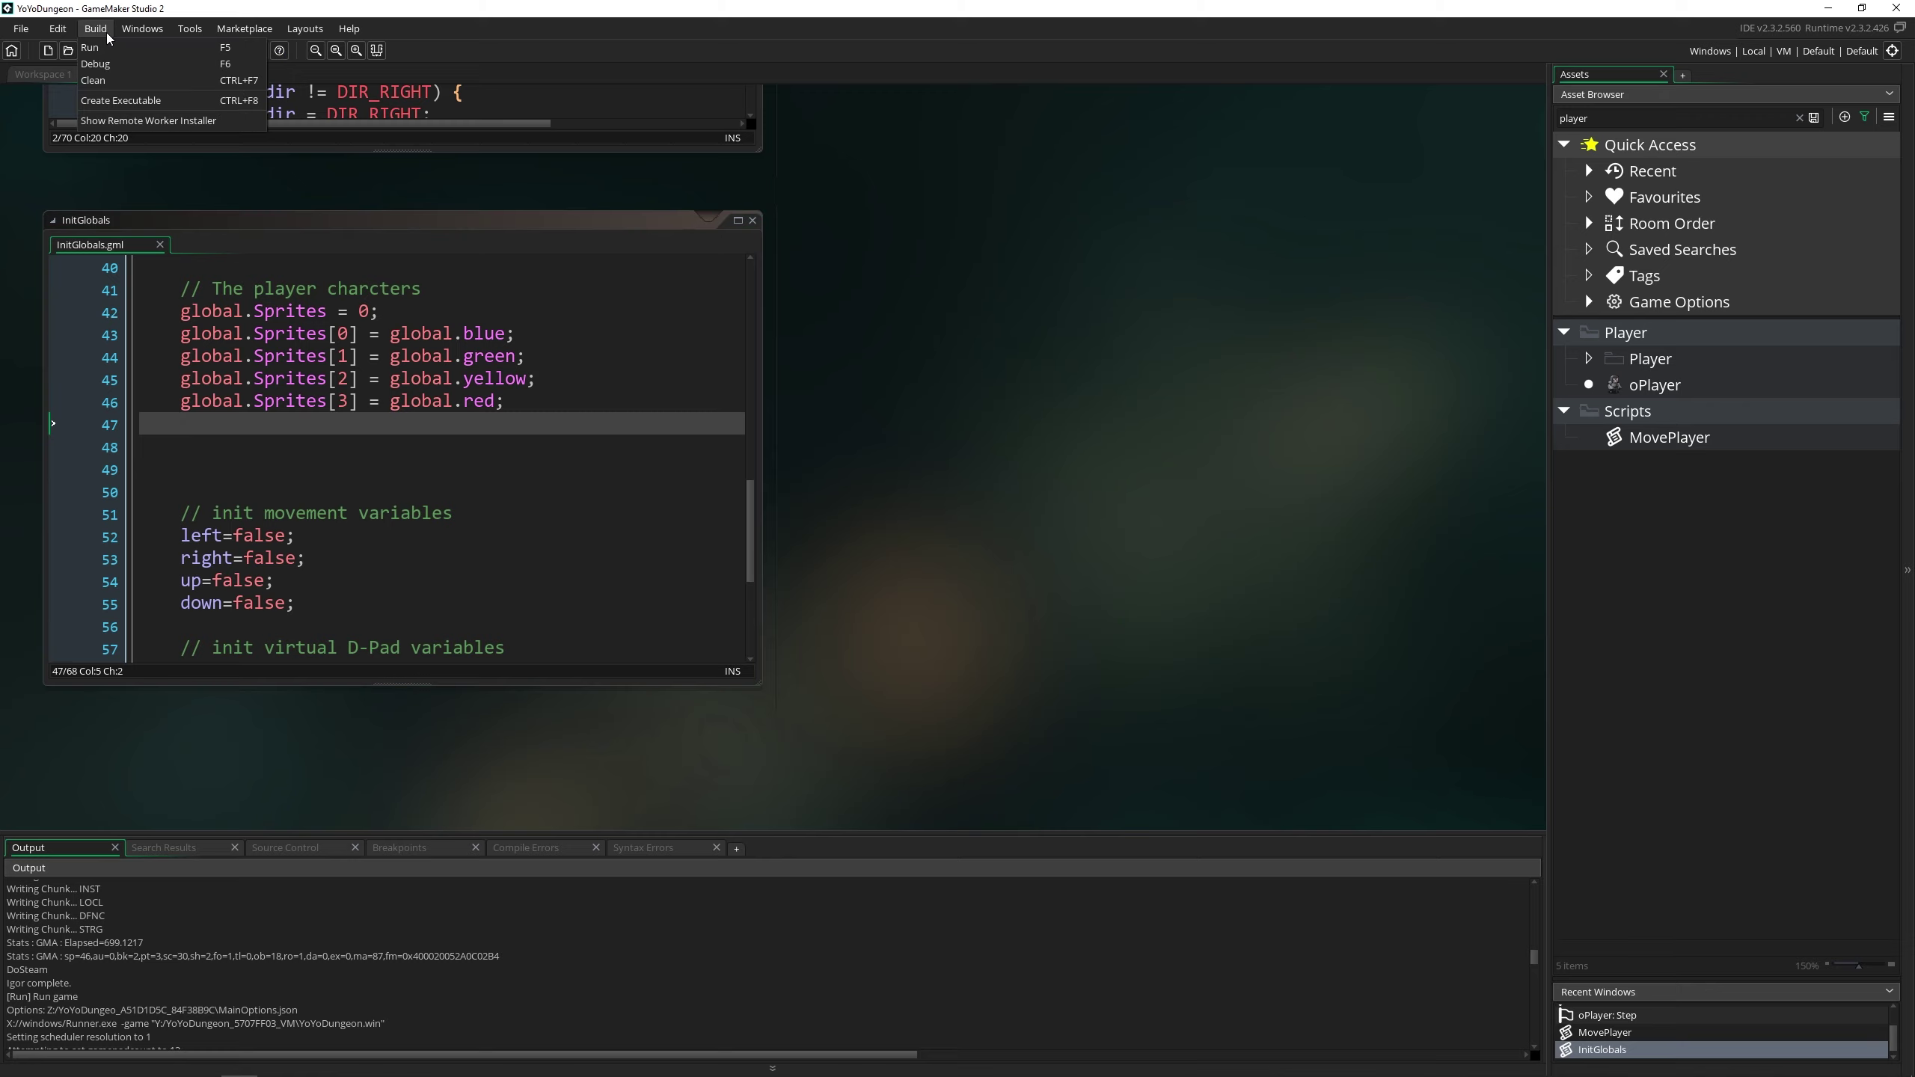
pyautogui.click(106, 30)
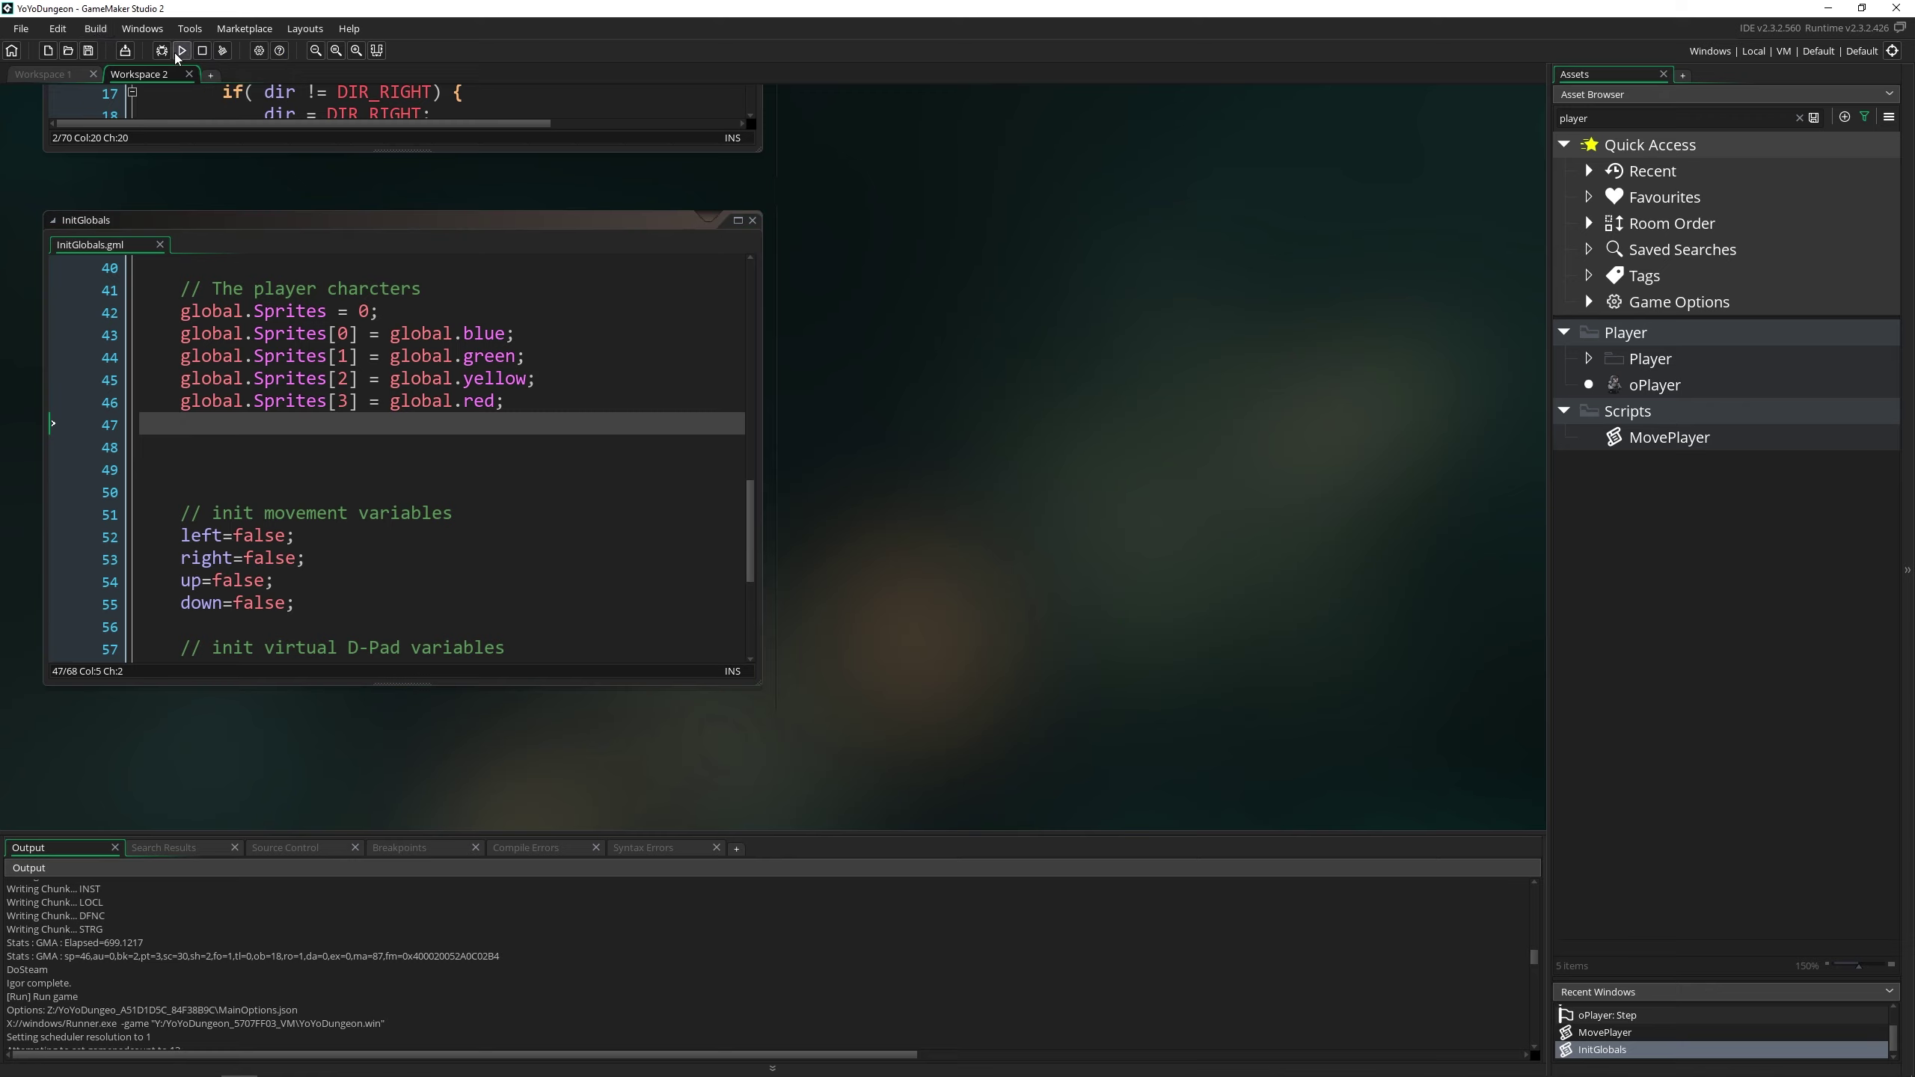